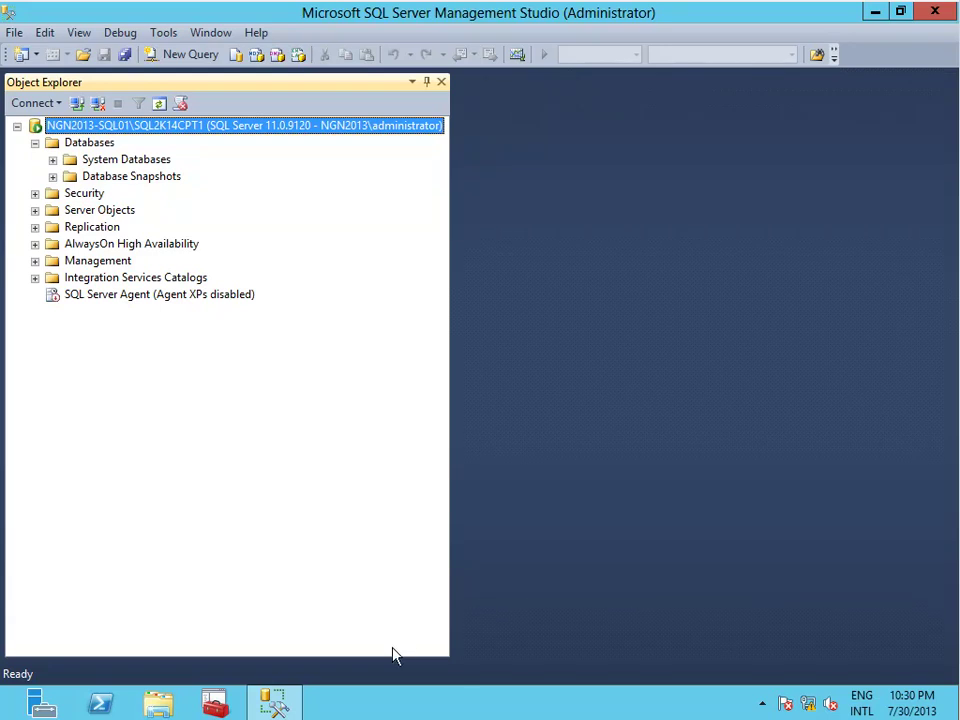
Run the SQL Server 2014 installer from DVD Drive (D:) with Install or run program.
{"action": "left_click", "coordinate": [158, 705]}
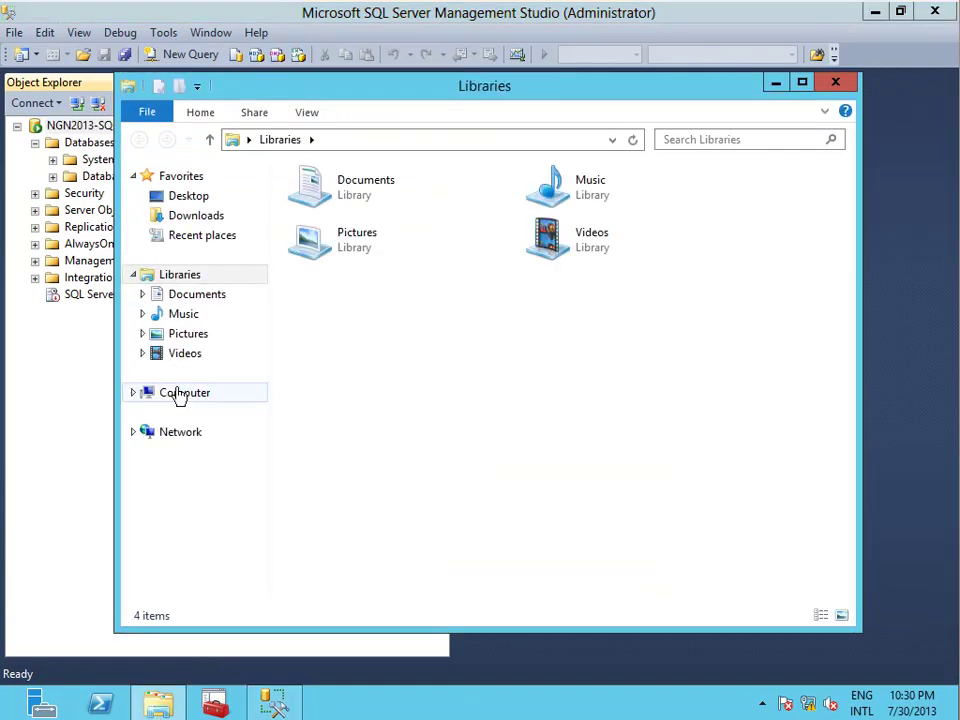
{"action": "left_click", "coordinate": [178, 393]}
{"action": "left_click", "coordinate": [572, 348]}
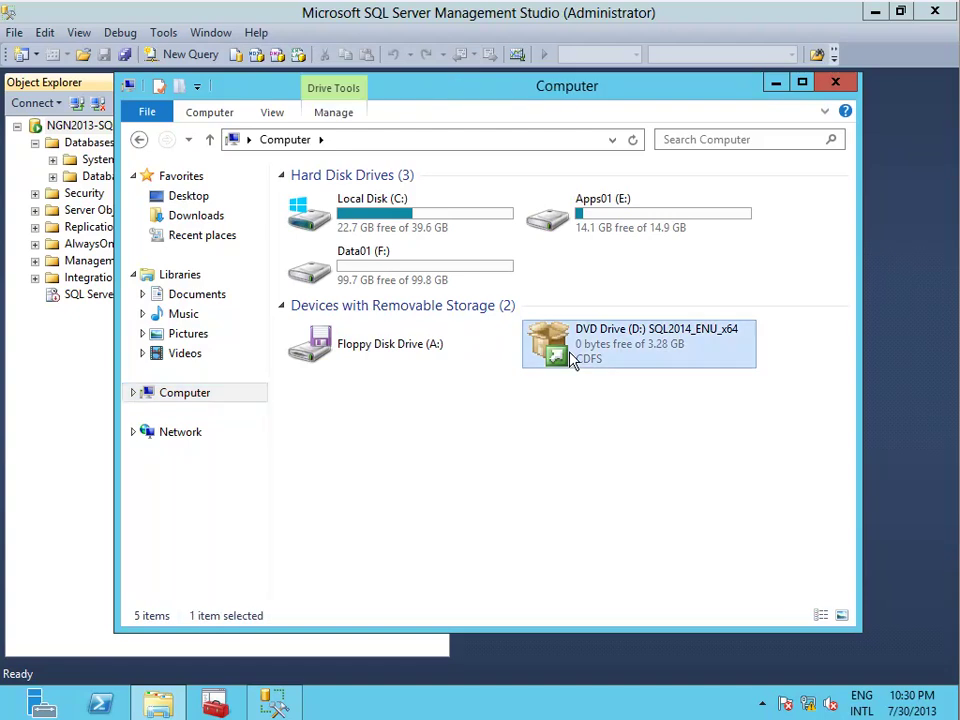
{"action": "right_click", "coordinate": [569, 350]}
{"action": "left_click", "coordinate": [596, 367]}
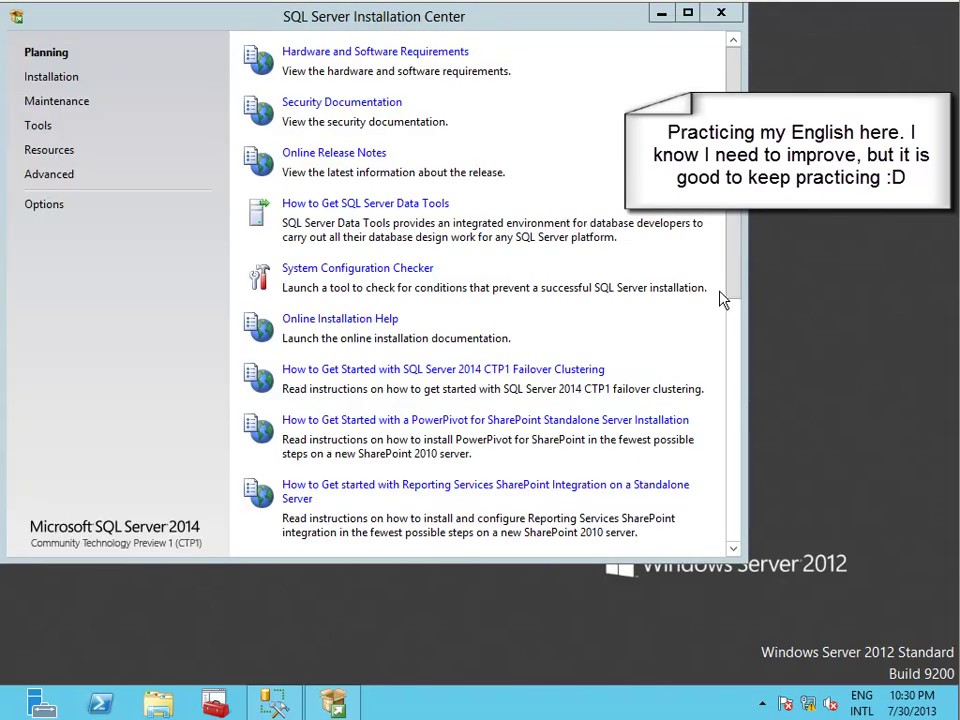
Start a new SQL Server stand-alone installation from the Installation page.
{"action": "left_click", "coordinate": [45, 80]}
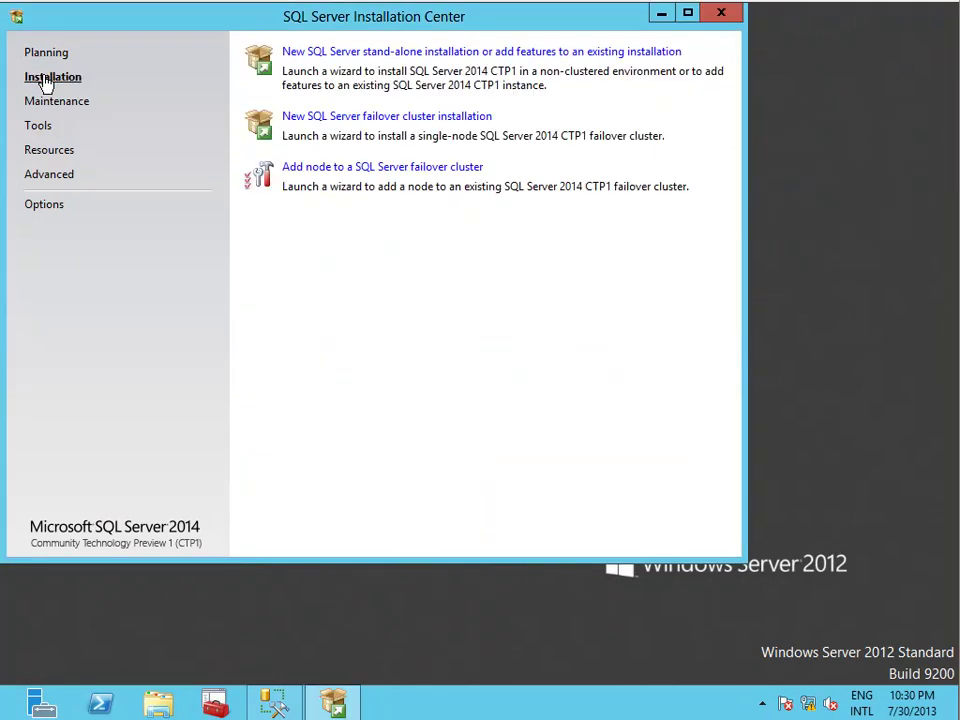
{"action": "left_click", "coordinate": [338, 52]}
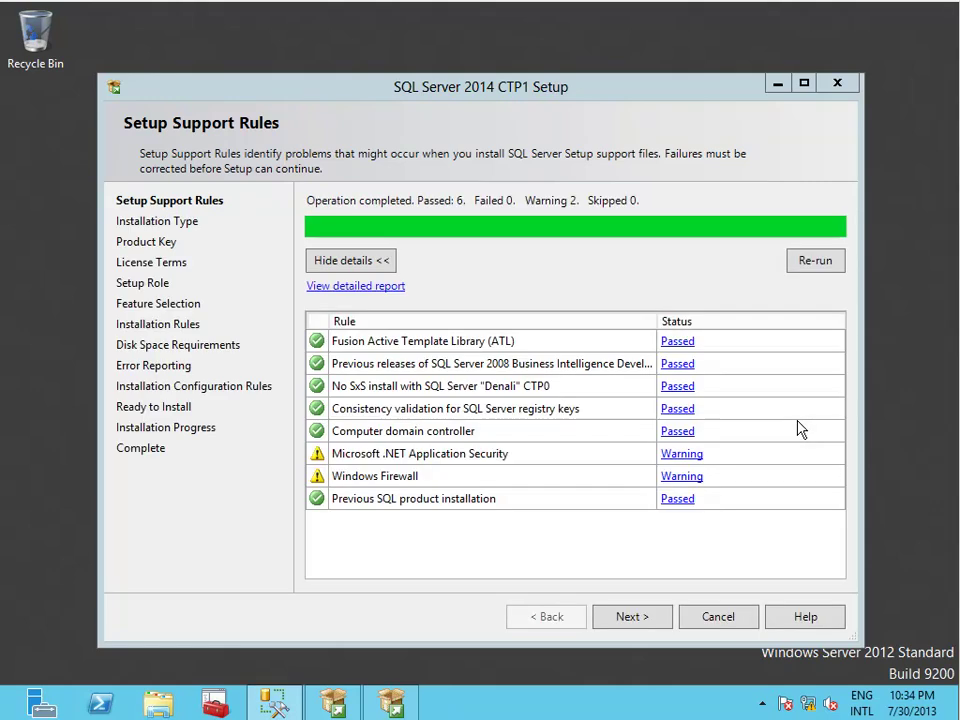
Choose a new installation with the Evaluation edition and accept the license terms.
{"action": "left_click", "coordinate": [650, 617]}
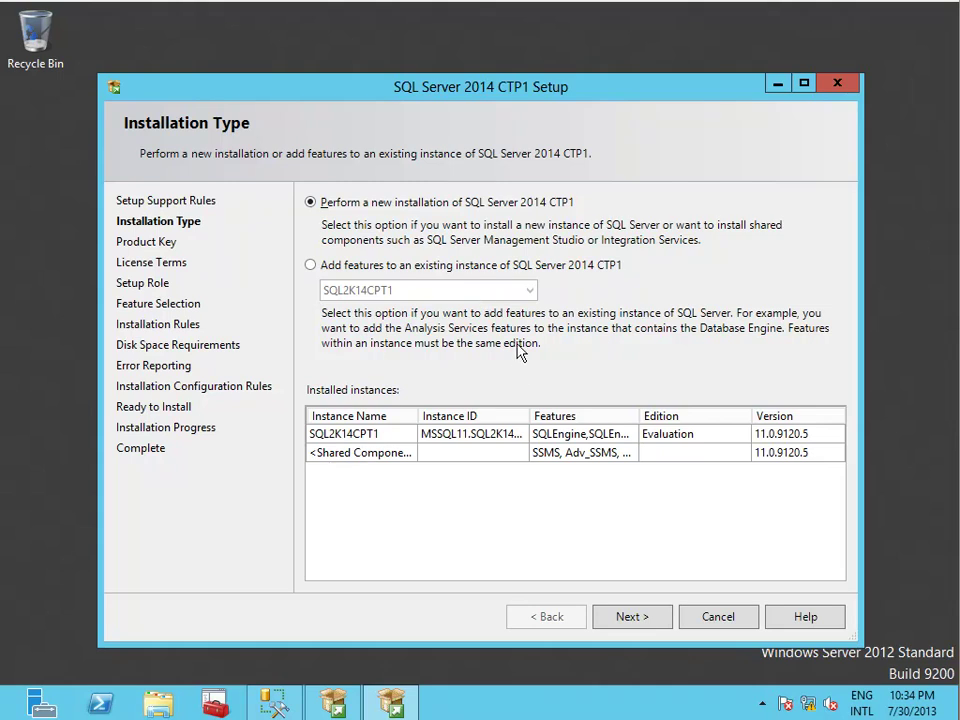
{"action": "left_click", "coordinate": [628, 617]}
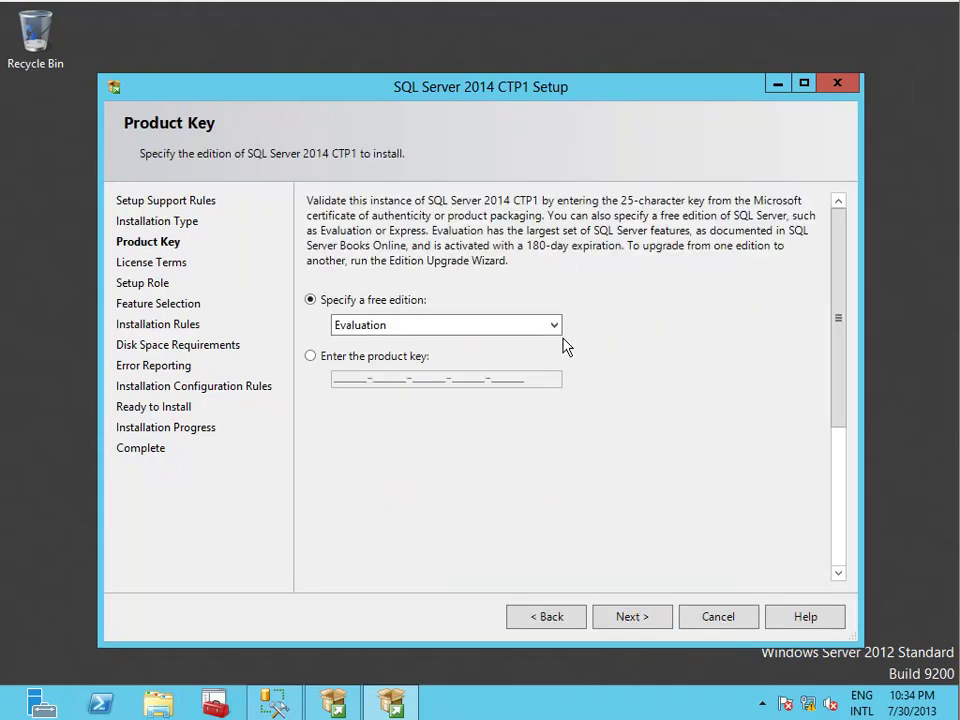
{"action": "left_click", "coordinate": [640, 624]}
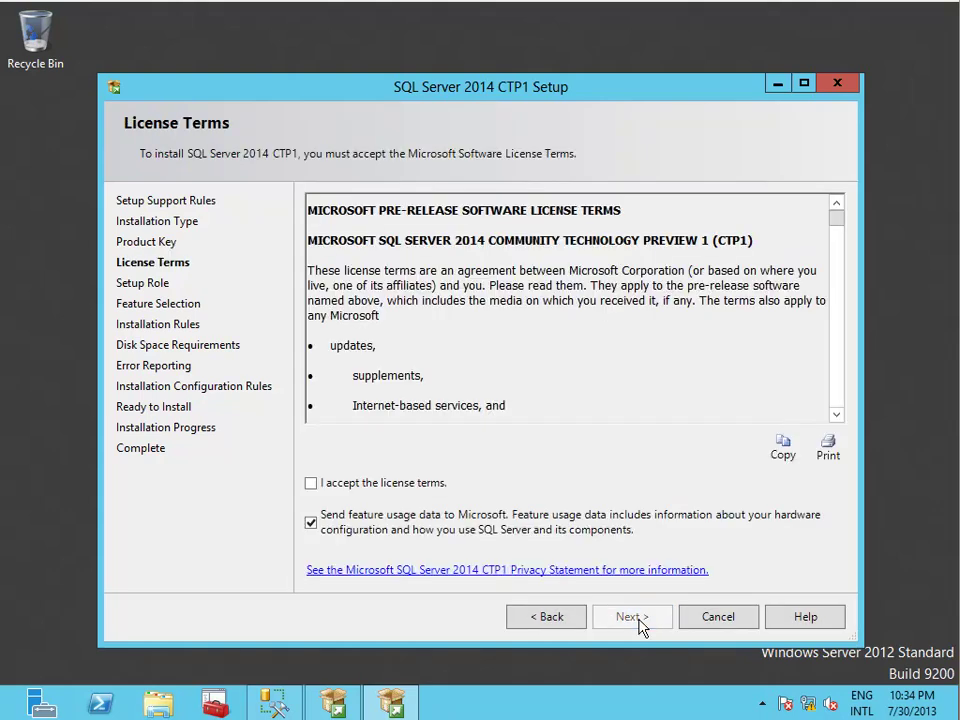
{"action": "left_click", "coordinate": [400, 485]}
{"action": "left_click", "coordinate": [630, 617]}
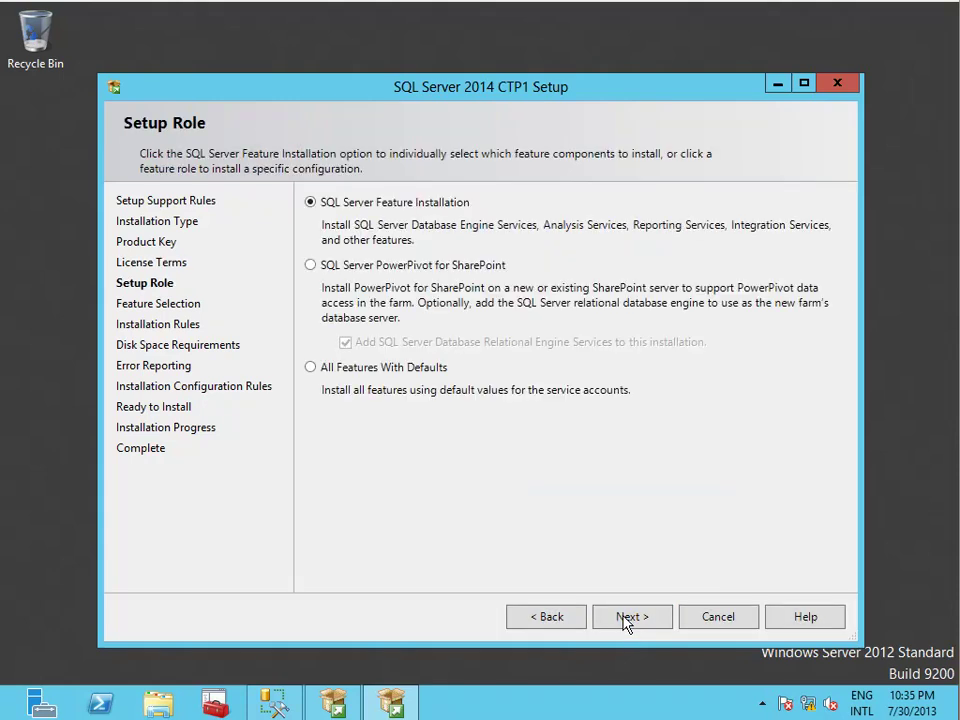
Select SQL Server Feature Installation with Database Engine Services and pass the installation rules.
{"action": "left_click", "coordinate": [628, 617]}
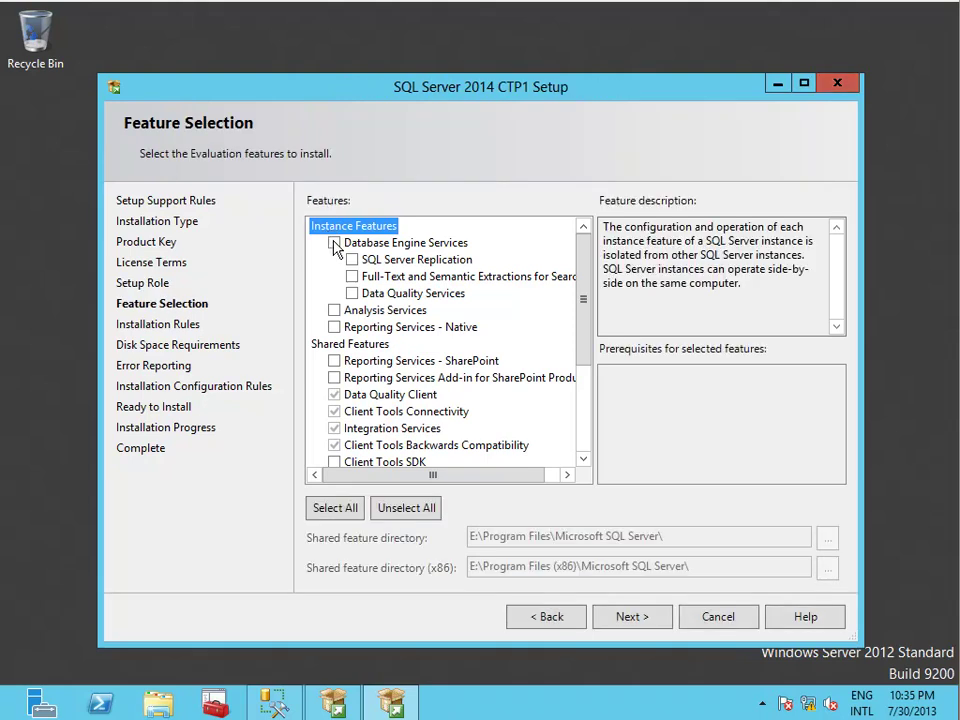
{"action": "left_click", "coordinate": [334, 243]}
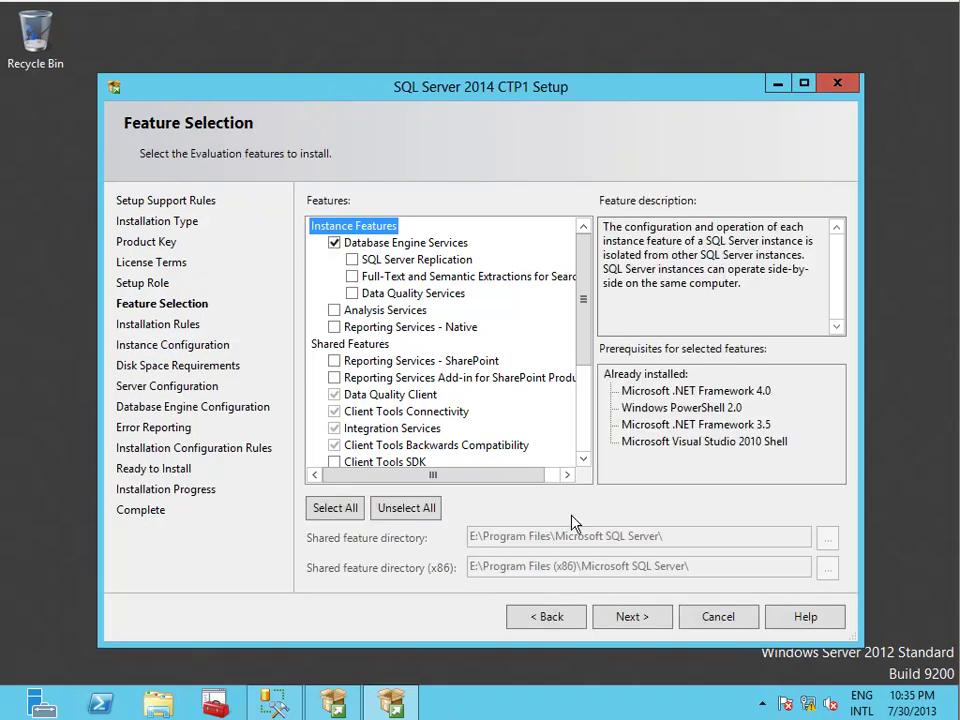
{"action": "left_click", "coordinate": [617, 616]}
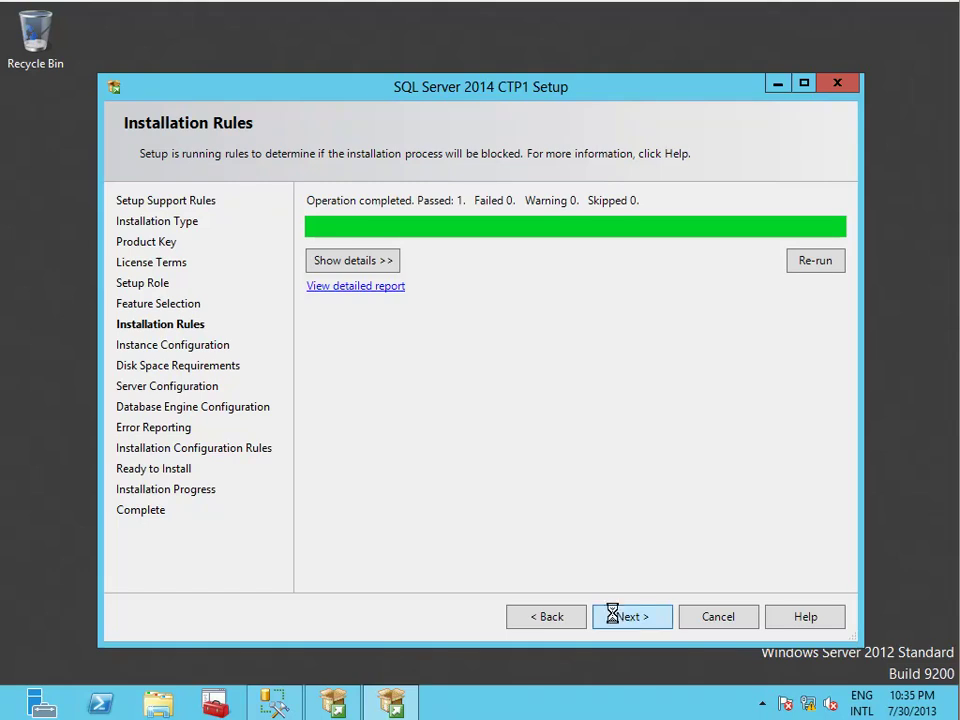
{"action": "left_click", "coordinate": [616, 618]}
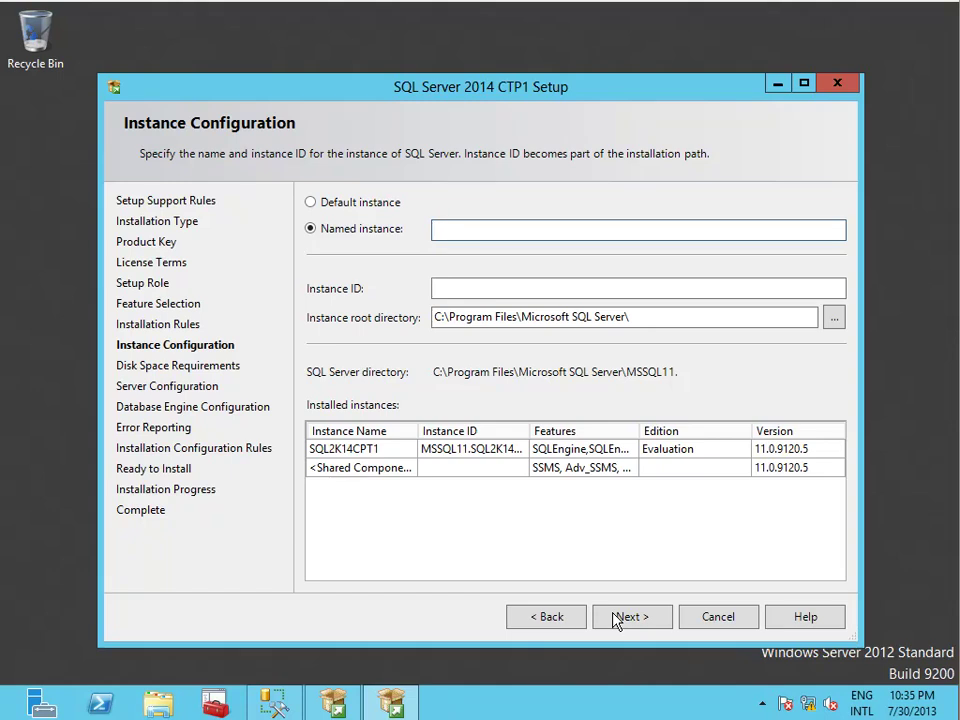
Name the instance MOS and change its instance root directory to the E: drive.
{"action": "type", "text": "MOS"}
{"action": "left_click", "coordinate": [656, 289]}
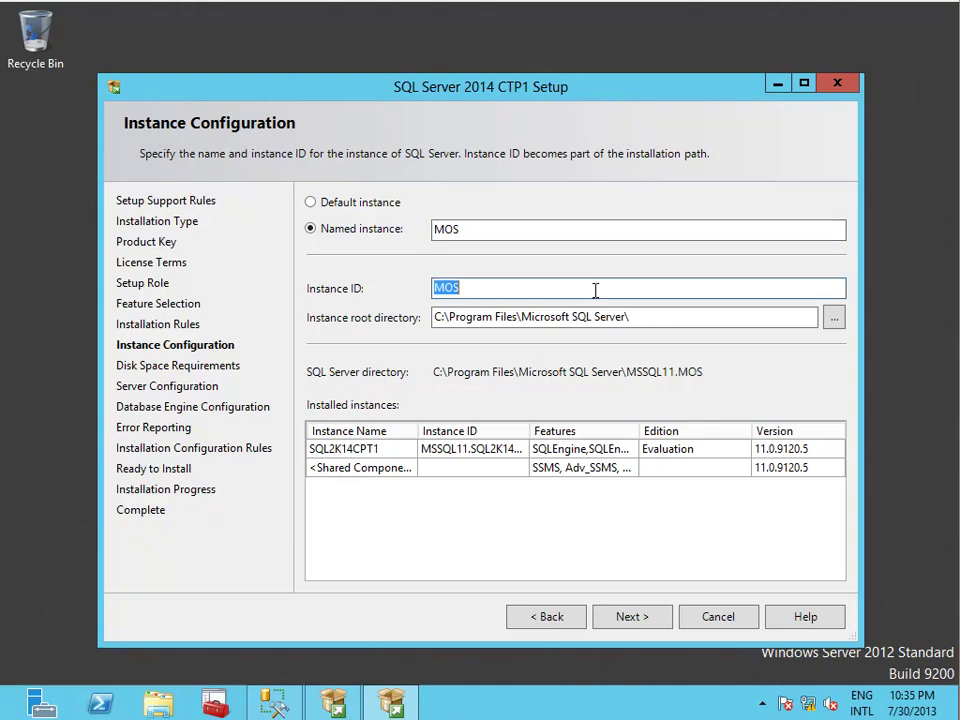
{"action": "left_click", "coordinate": [644, 317]}
{"action": "key", "text": "Home"}
{"action": "key", "text": "shift+Right"}
{"action": "type", "text": "E"}
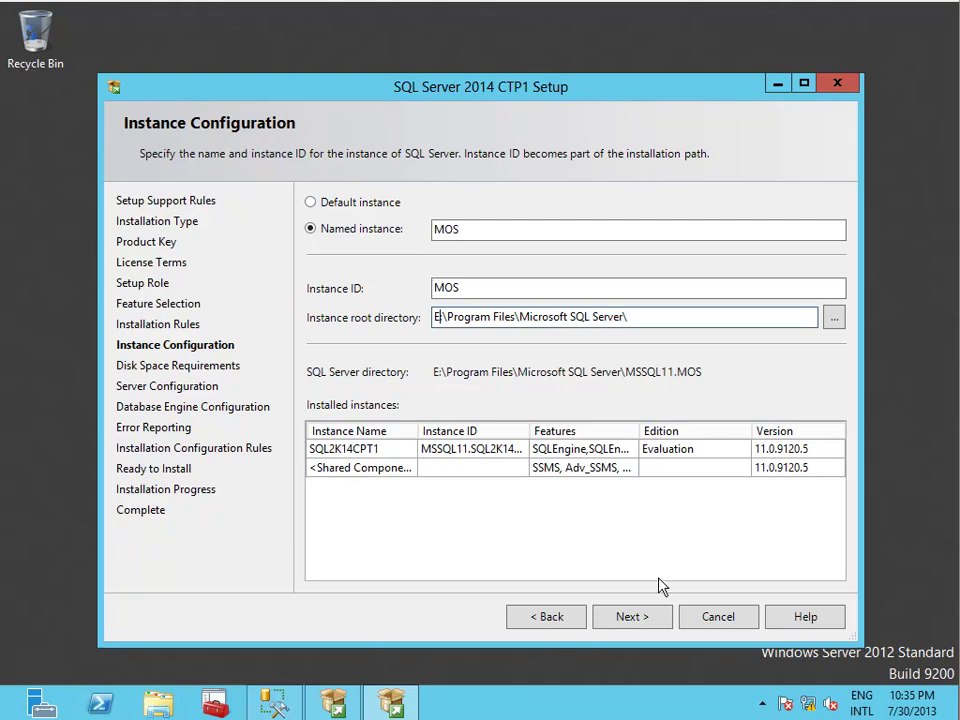
{"action": "left_click", "coordinate": [642, 621]}
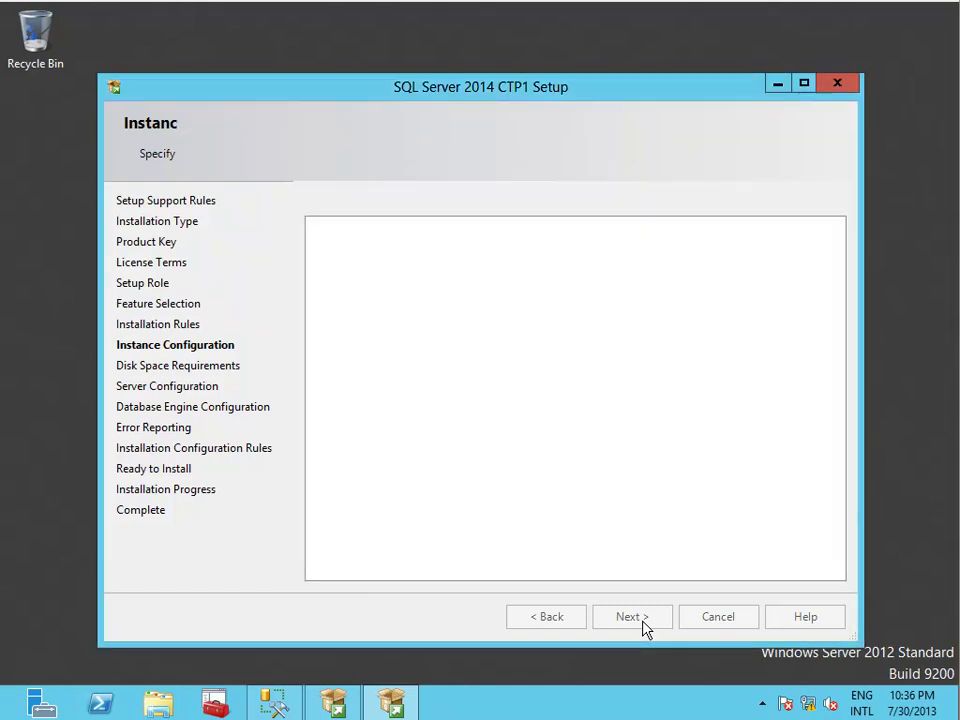
Pass the disk space check and start editing the SQL Server Agent service account name.
{"action": "left_click", "coordinate": [642, 620]}
{"action": "left_click", "coordinate": [637, 285]}
{"action": "double_click", "coordinate": [612, 281]}
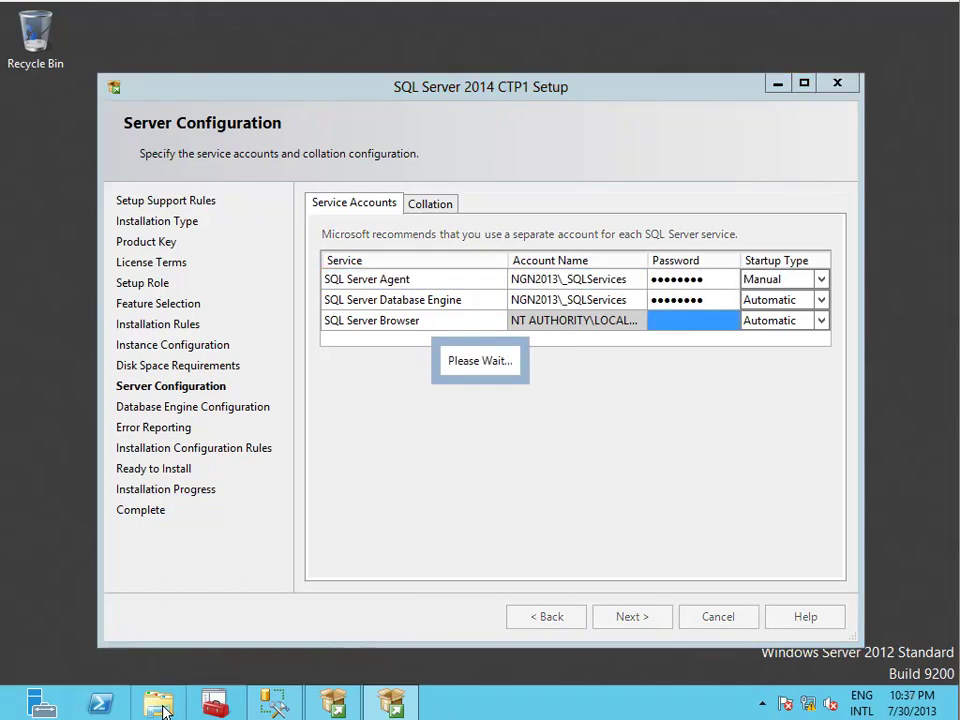
{"action": "left_click", "coordinate": [160, 705]}
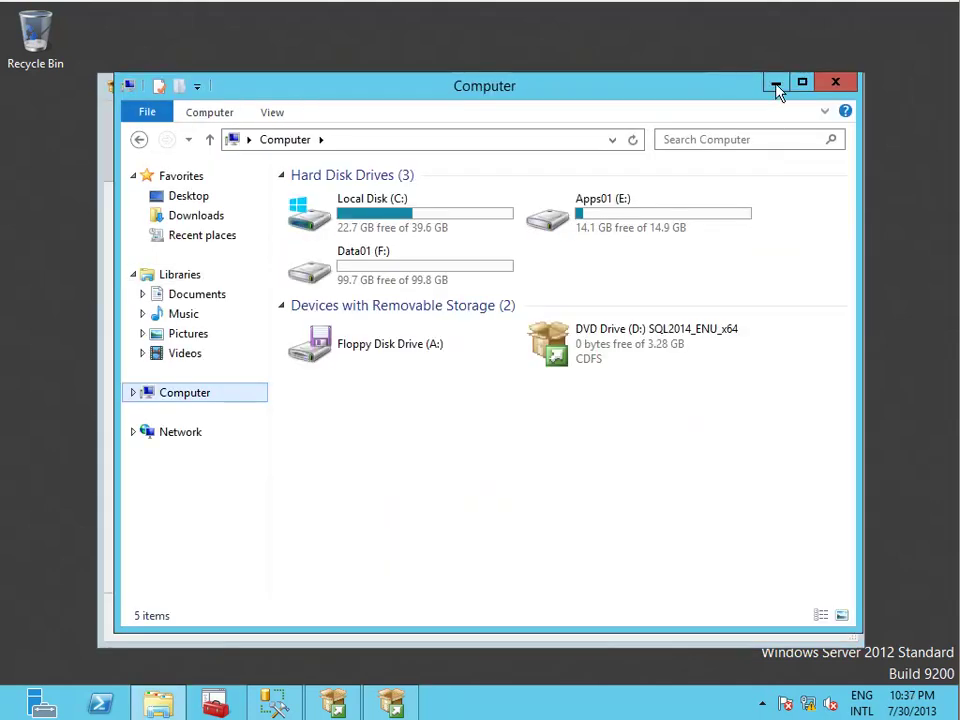
{"action": "left_click", "coordinate": [777, 84]}
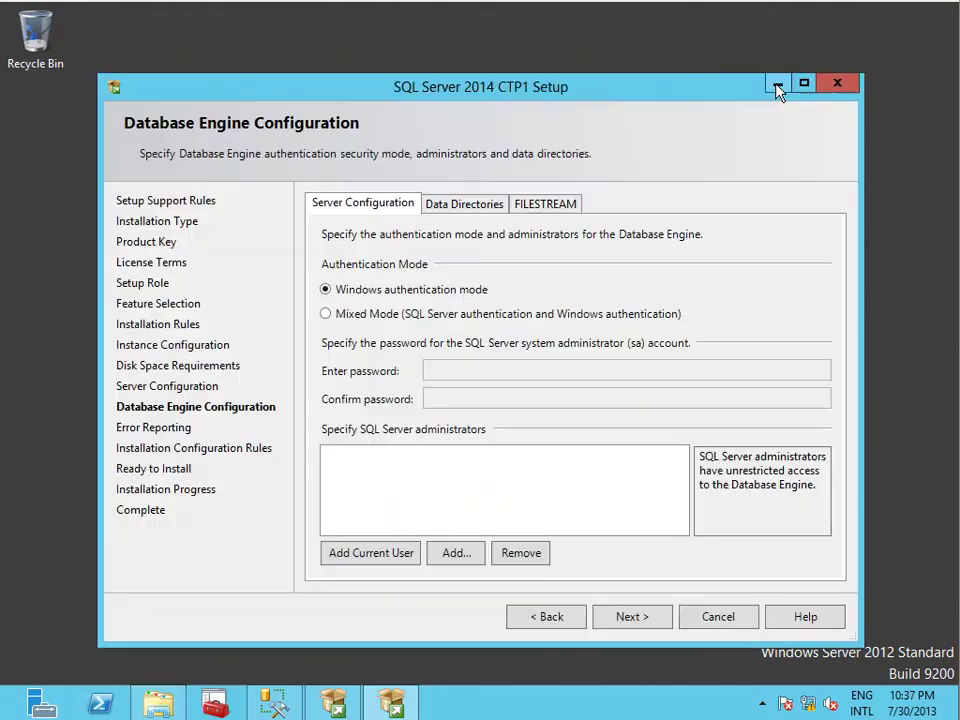
Add the current user as SQL Server administrator and move the data root directory to F:.
{"action": "left_click", "coordinate": [390, 563]}
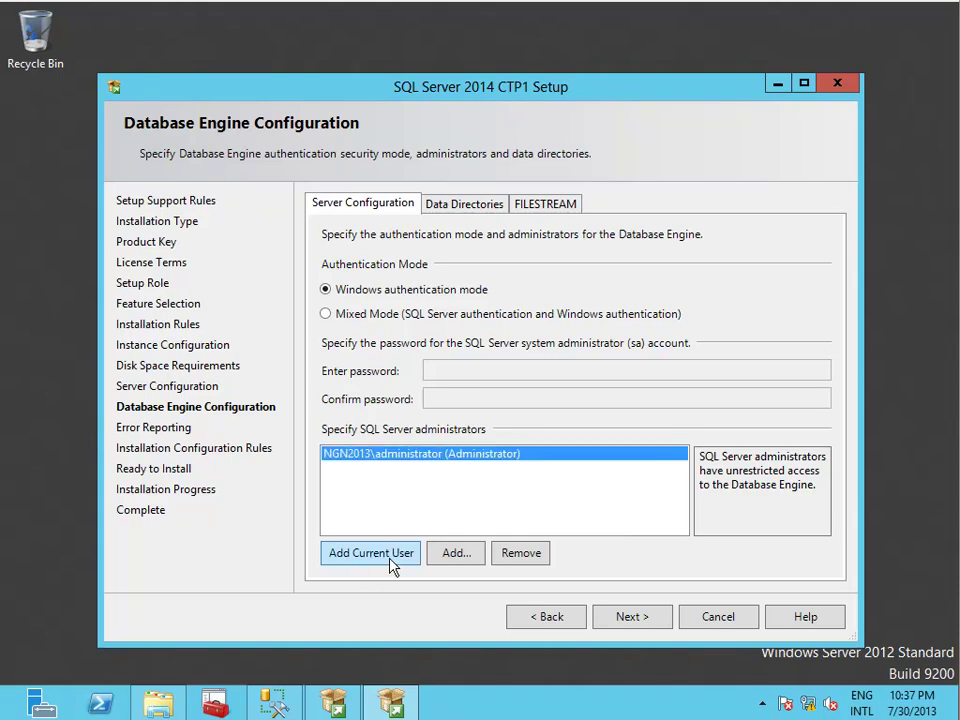
{"action": "left_click", "coordinate": [472, 204]}
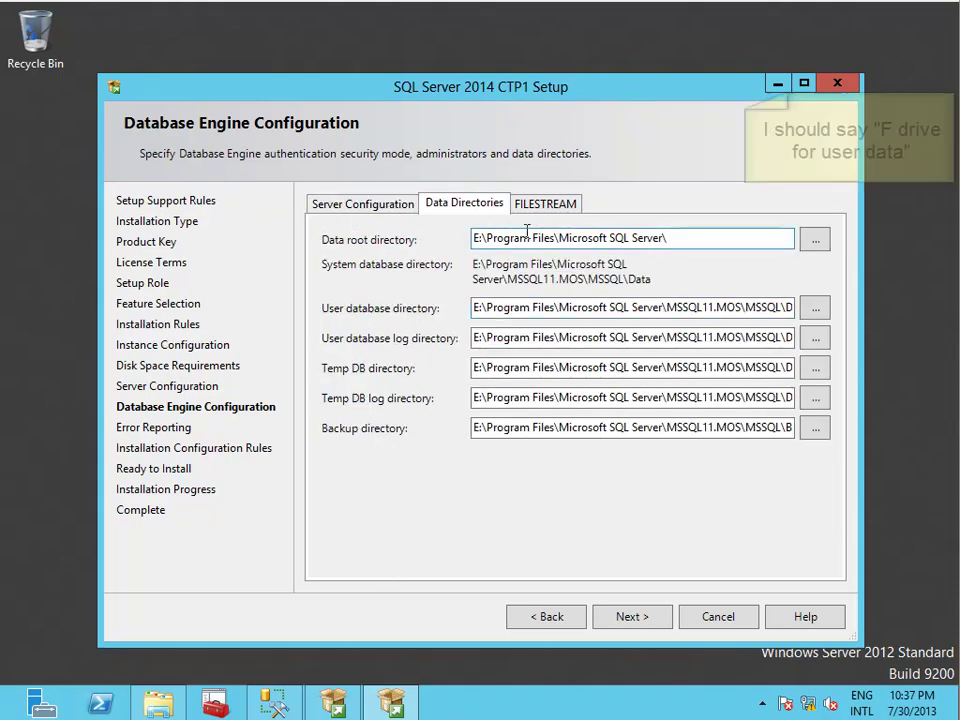
{"action": "key", "text": "Delete"}
{"action": "type", "text": "F"}
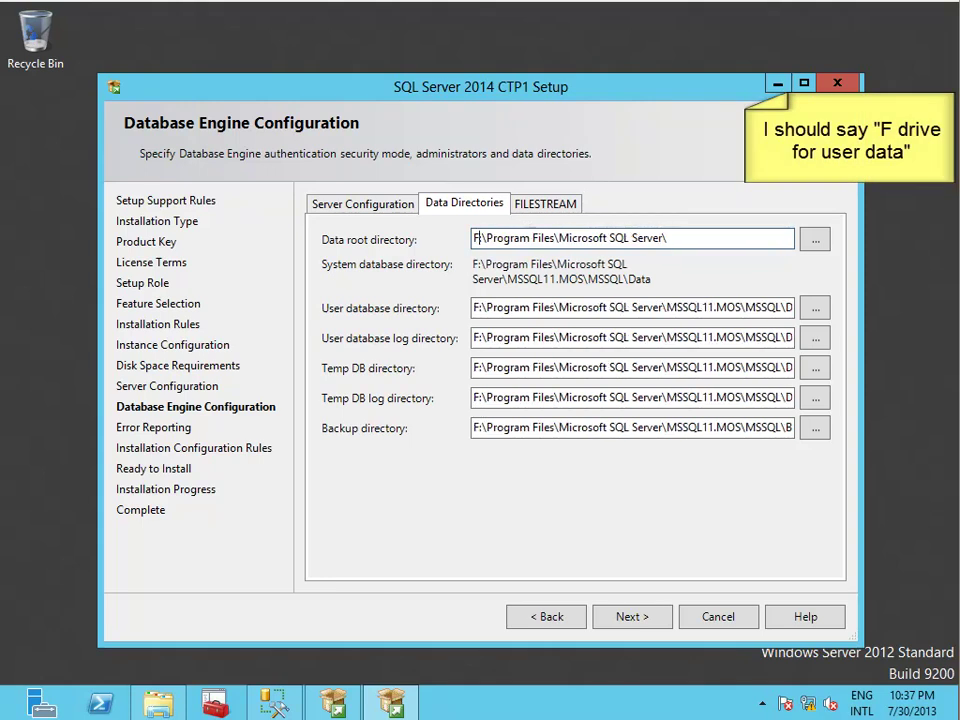
Proceed through error reporting and the summary, then install the MOS instance.
{"action": "left_click", "coordinate": [619, 617]}
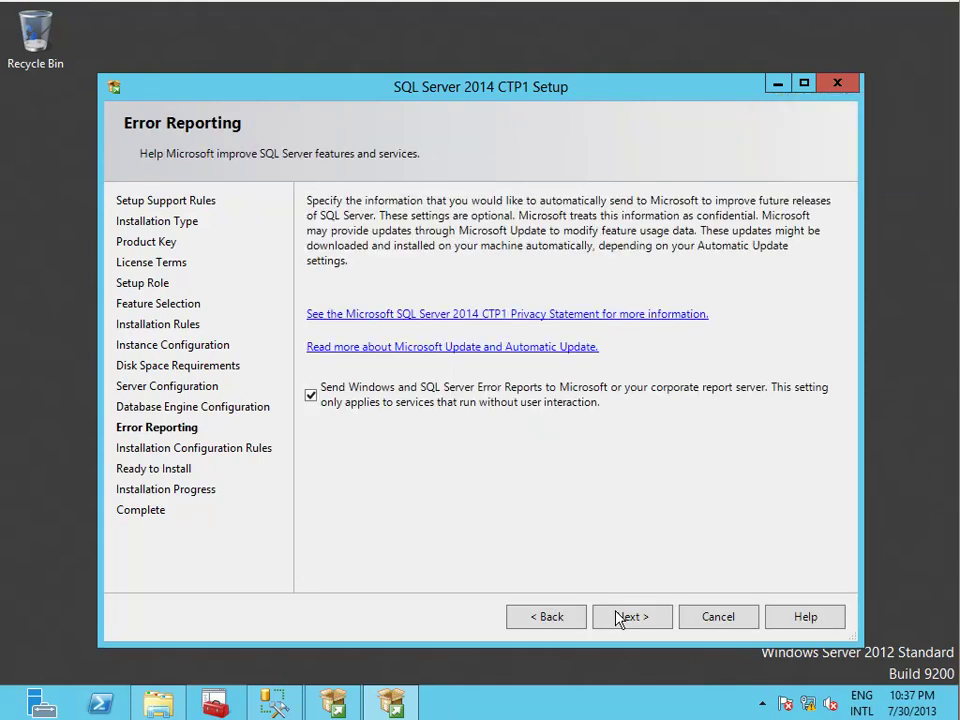
{"action": "left_click", "coordinate": [619, 617]}
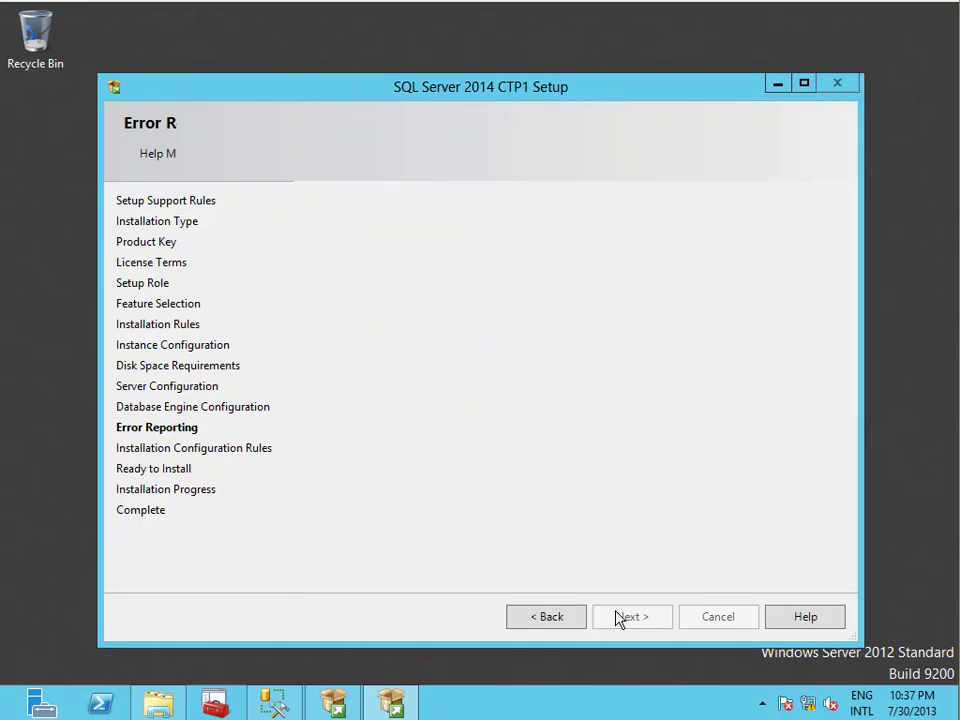
{"action": "left_click", "coordinate": [619, 617]}
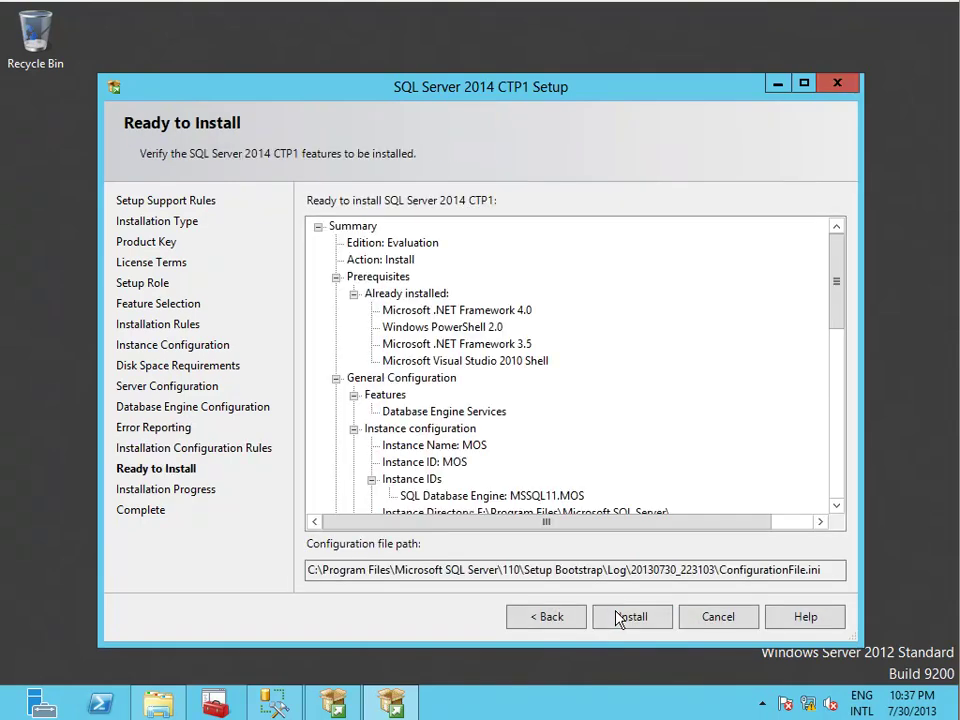
{"action": "left_click", "coordinate": [619, 617]}
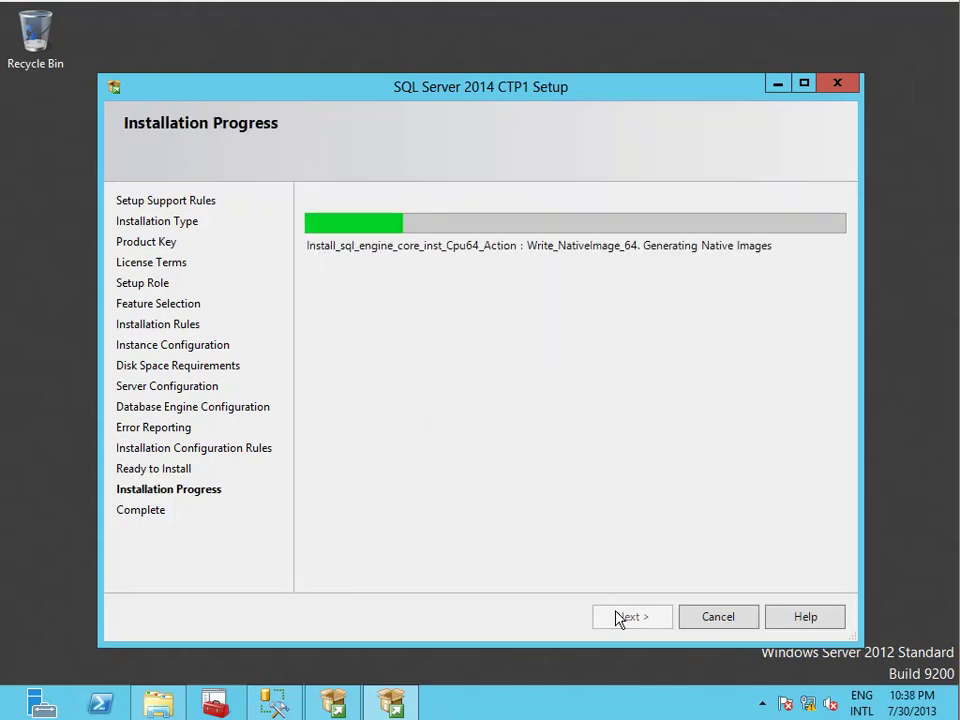
{"action": "mouse_move", "coordinate": [959, 719]}
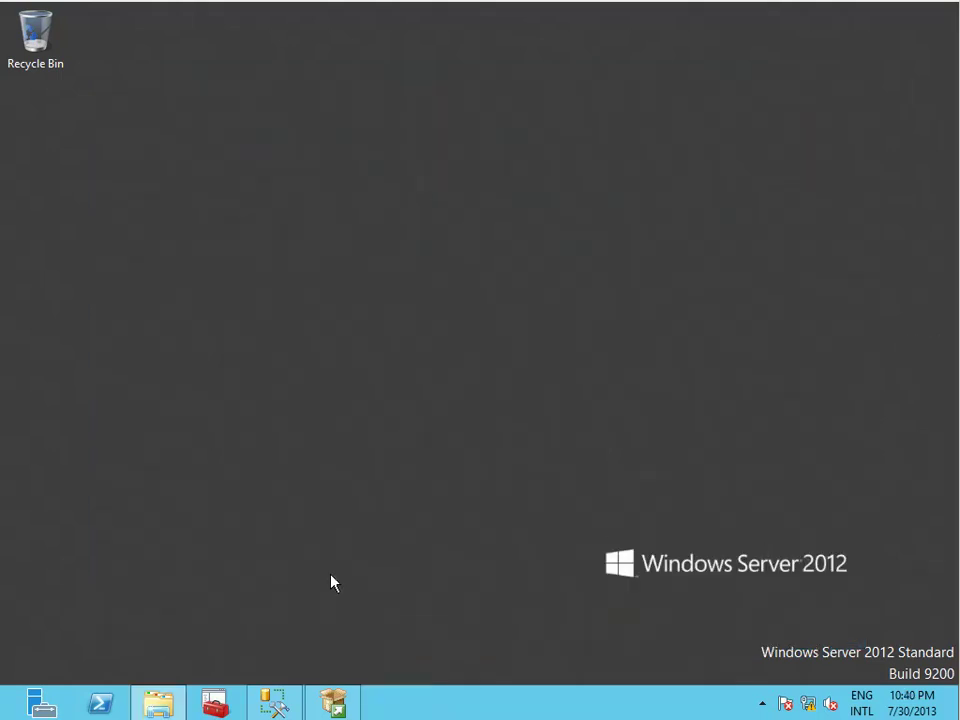
Return to Management Studio, collapse the existing server tree, and begin a new Database Engine connection.
{"action": "left_click", "coordinate": [280, 703]}
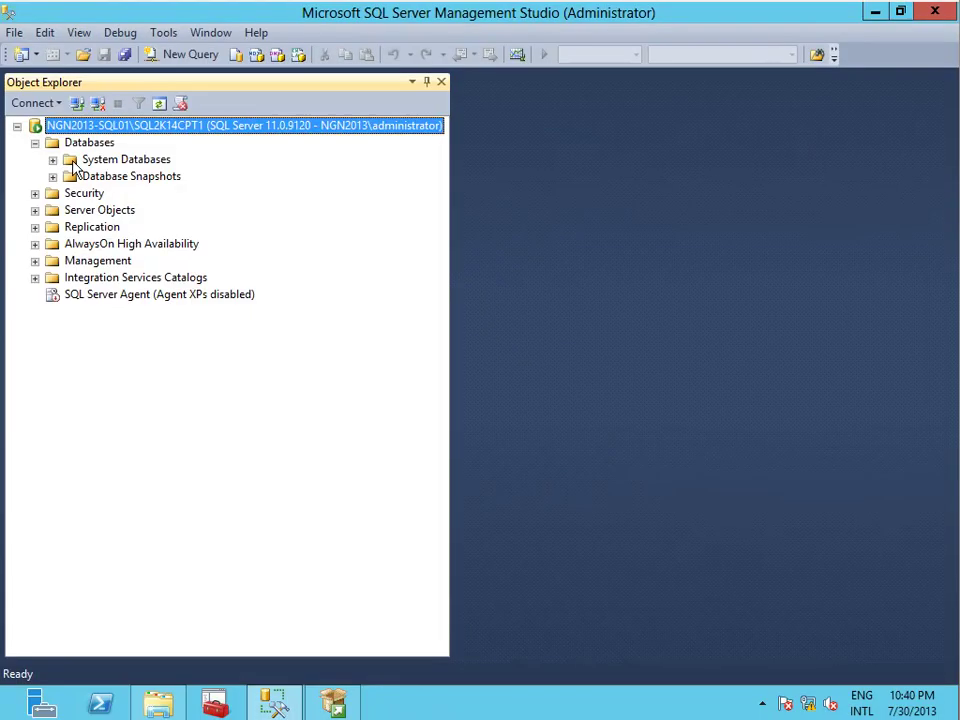
{"action": "left_click", "coordinate": [17, 126]}
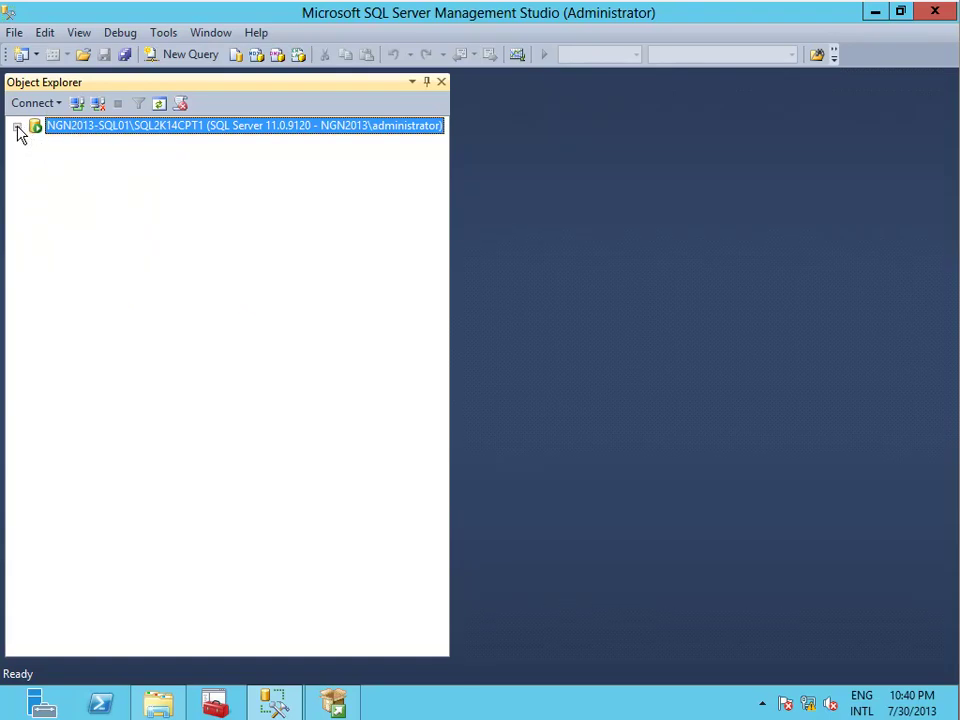
{"action": "left_click", "coordinate": [35, 103]}
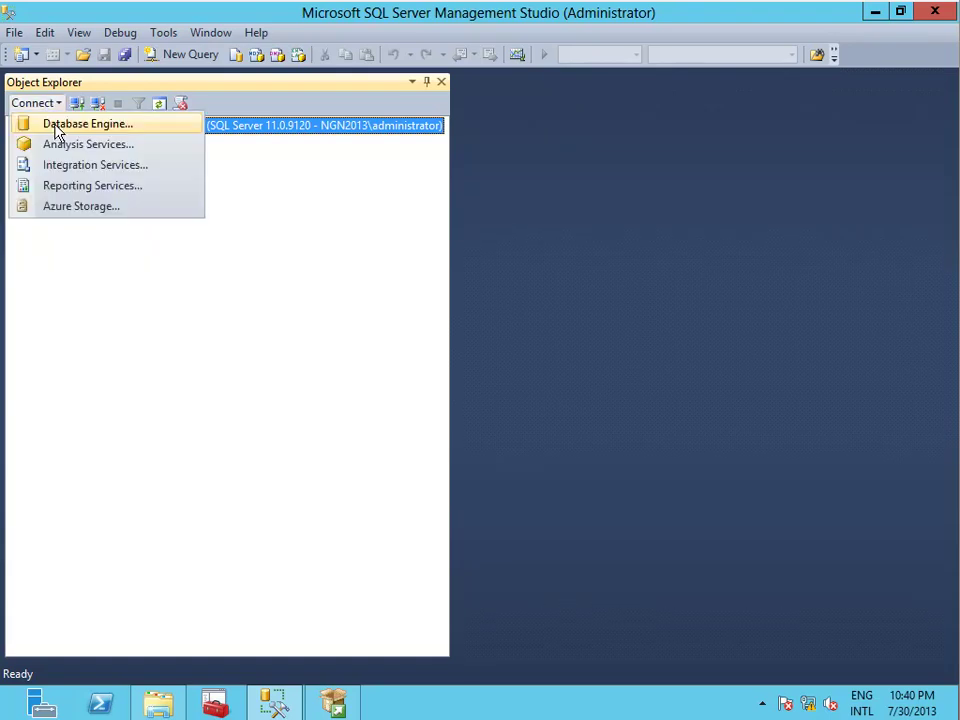
{"action": "left_click", "coordinate": [57, 124]}
Connect to NGN2013-SQL01\MOS and open the MOS server's Properties.
{"action": "key", "text": "End"}
{"action": "key", "text": "shift+Left"}
{"action": "key", "text": "shift+Left"}
{"action": "key", "text": "shift+Left"}
{"action": "key", "text": "shift+Left"}
{"action": "key", "text": "shift+Left"}
{"action": "key", "text": "shift+Left"}
{"action": "key", "text": "shift+Left"}
{"action": "key", "text": "shift+Left"}
{"action": "key", "text": "shift+Left"}
{"action": "key", "text": "shift+Left"}
{"action": "key", "text": "shift+Left"}
{"action": "key", "text": "shift+Left"}
{"action": "key", "text": "shift+Left"}
{"action": "key", "text": "shift+Left"}
{"action": "key", "text": "shift+Left"}
{"action": "key", "text": "shift+Left"}
{"action": "key", "text": "shift+Left"}
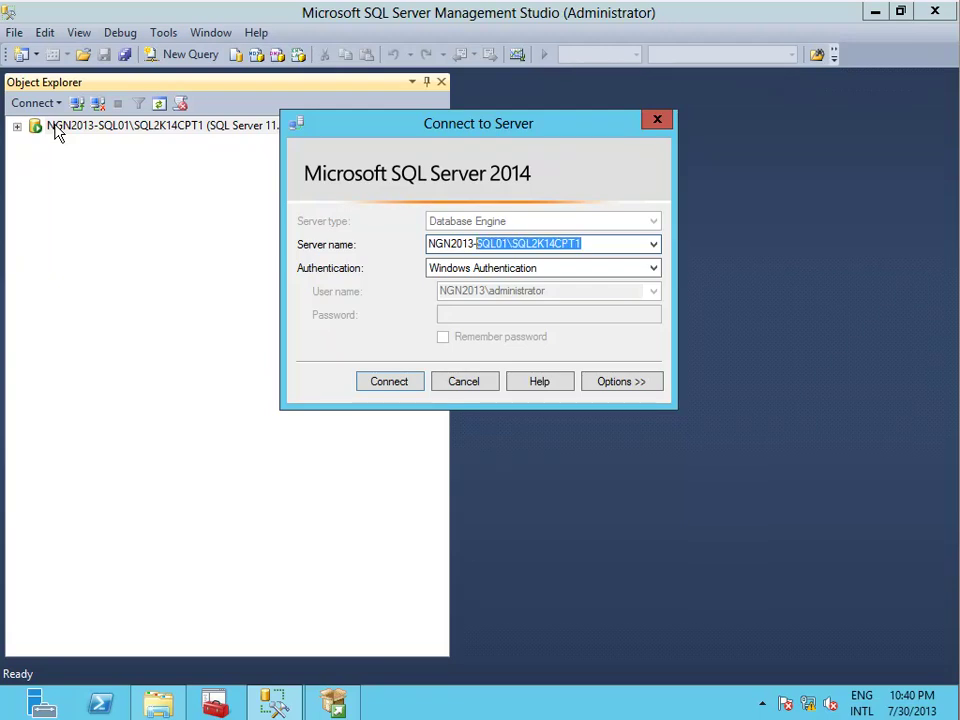
{"action": "key", "text": "Down"}
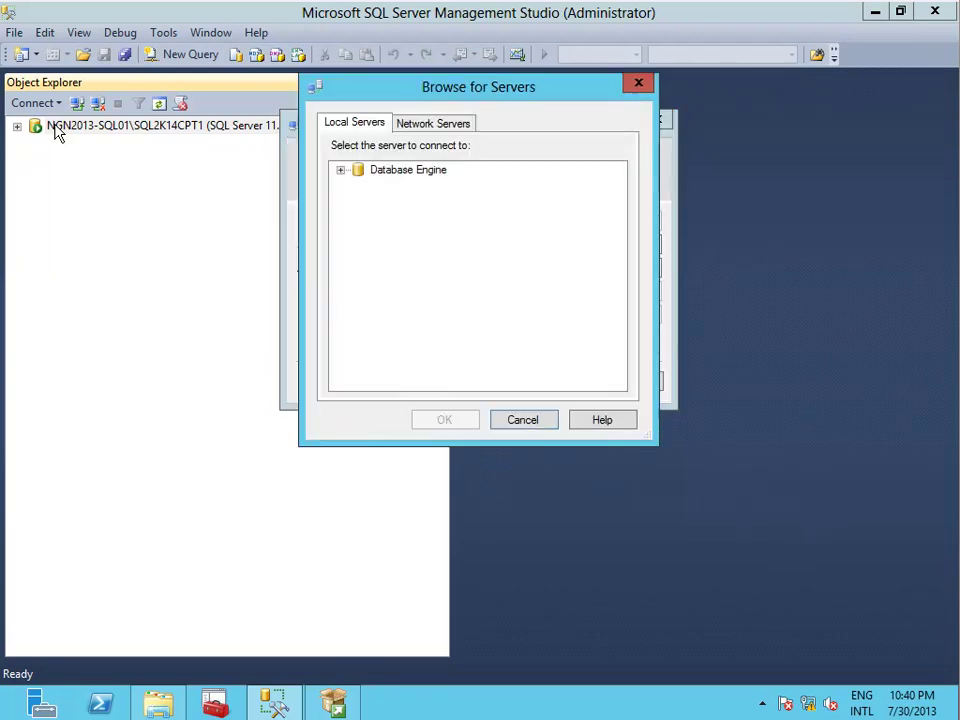
{"action": "key", "text": "Escape"}
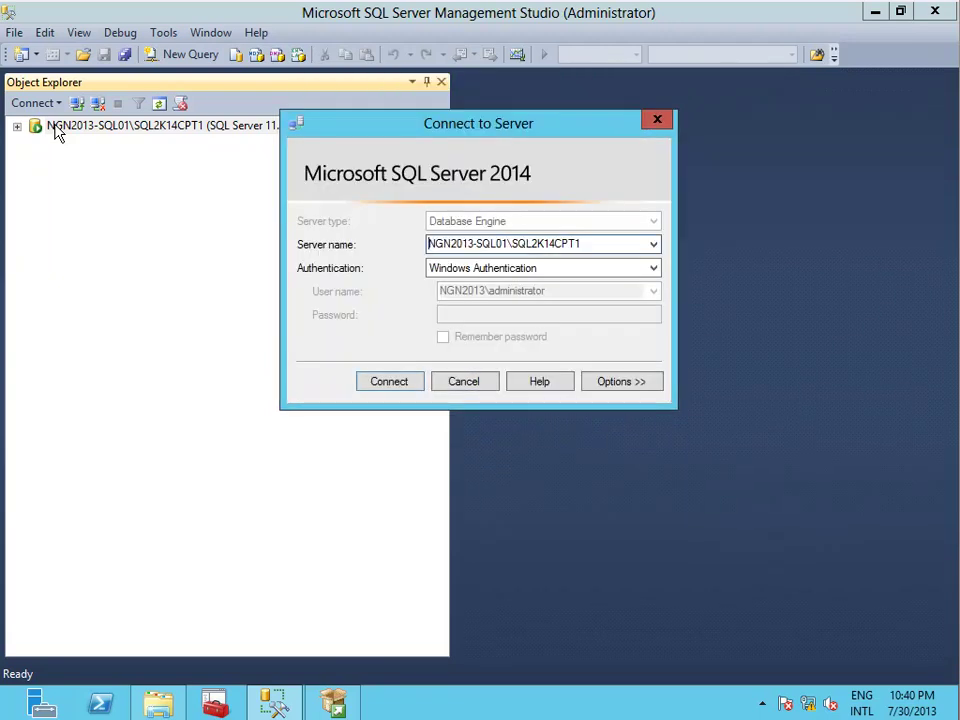
{"action": "key", "text": "BackSpace"}
{"action": "key", "text": "BackSpace"}
{"action": "key", "text": "BackSpace"}
{"action": "key", "text": "BackSpace"}
{"action": "key", "text": "BackSpace"}
{"action": "key", "text": "BackSpace"}
{"action": "key", "text": "BackSpace"}
{"action": "key", "text": "BackSpace"}
{"action": "key", "text": "BackSpace"}
{"action": "key", "text": "BackSpace"}
{"action": "key", "text": "BackSpace"}
{"action": "type", "text": "MOS"}
{"action": "key", "text": "Return"}
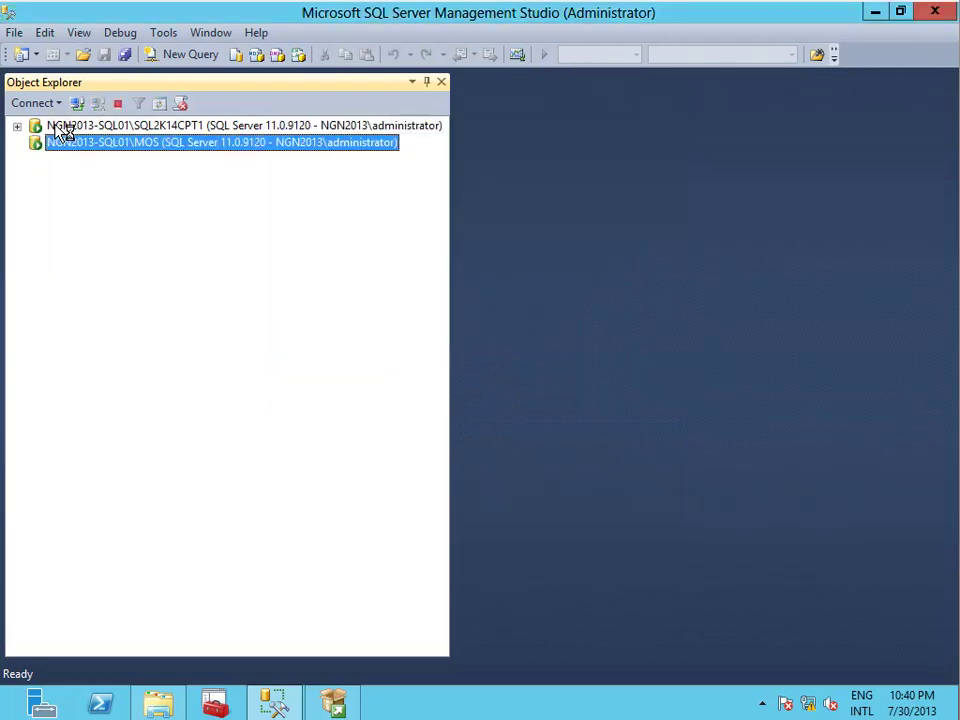
{"action": "right_click", "coordinate": [59, 147]}
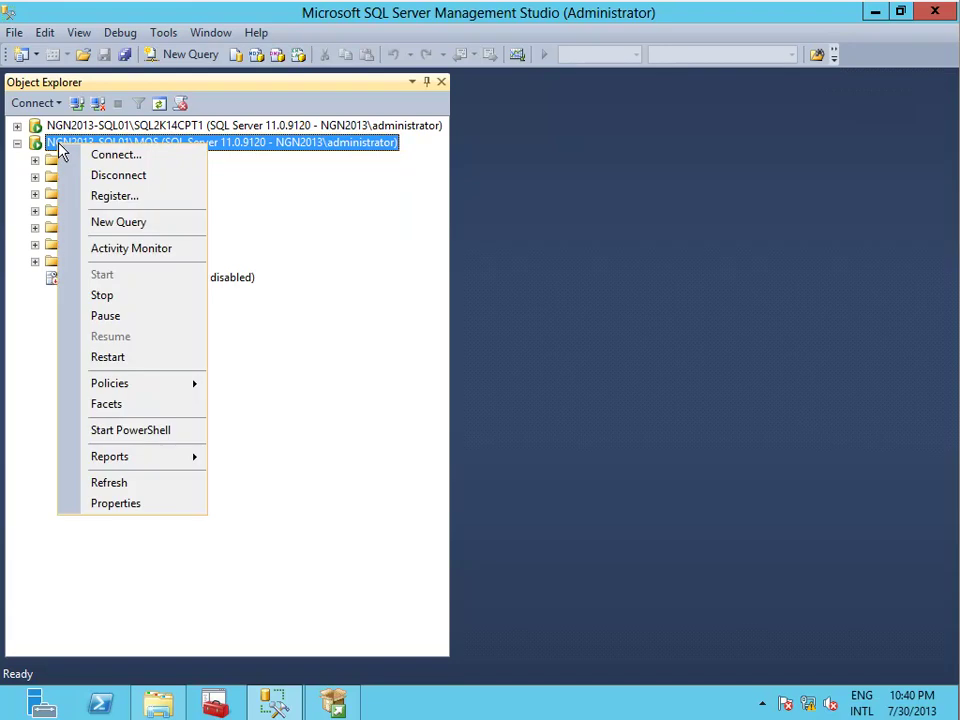
{"action": "left_click", "coordinate": [113, 504]}
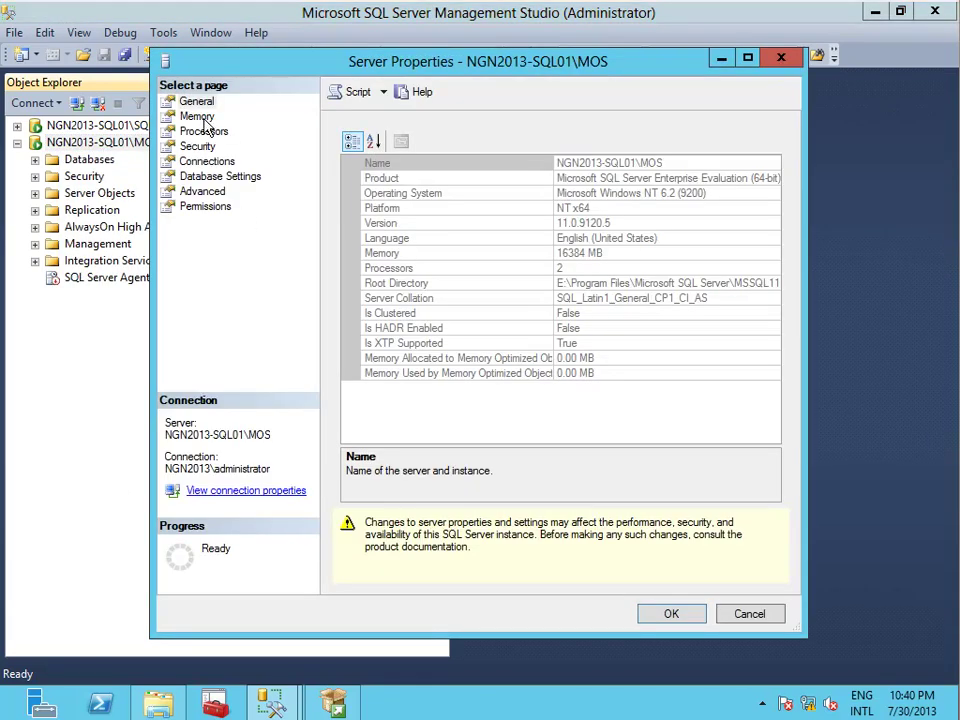
{"action": "left_click", "coordinate": [198, 117]}
{"action": "left_click", "coordinate": [401, 277]}
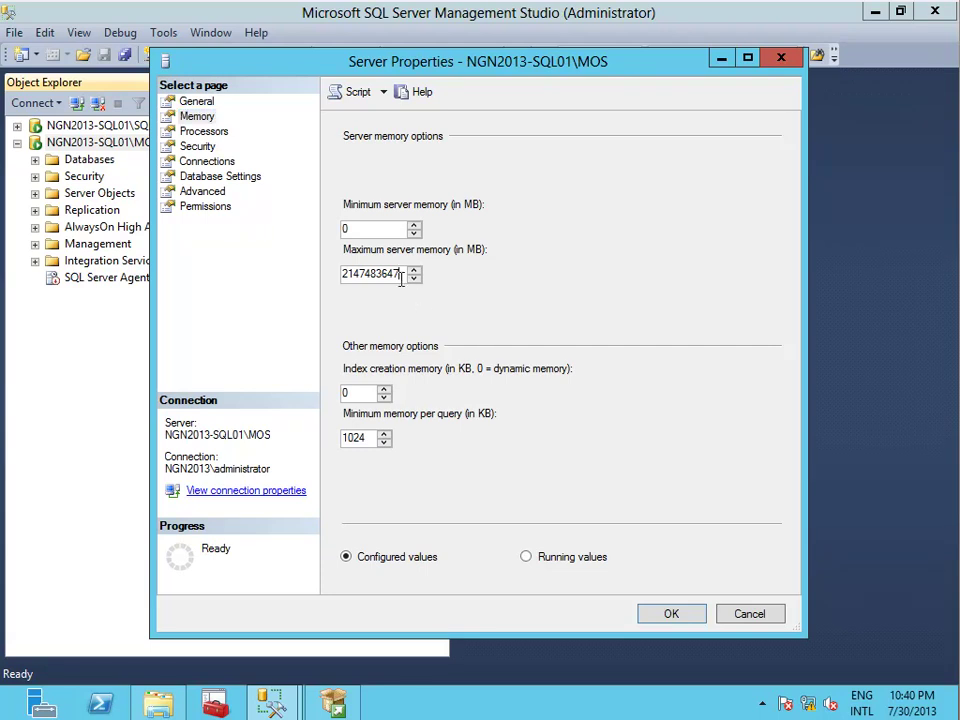
{"action": "double_click", "coordinate": [401, 277]}
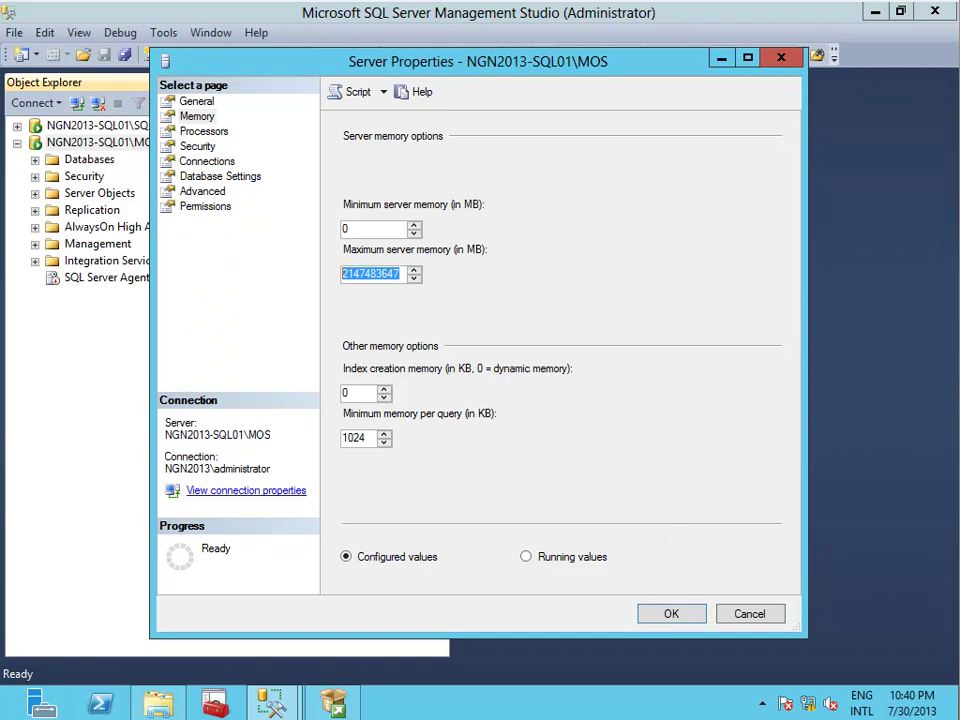
{"action": "type", "text": "2048"}
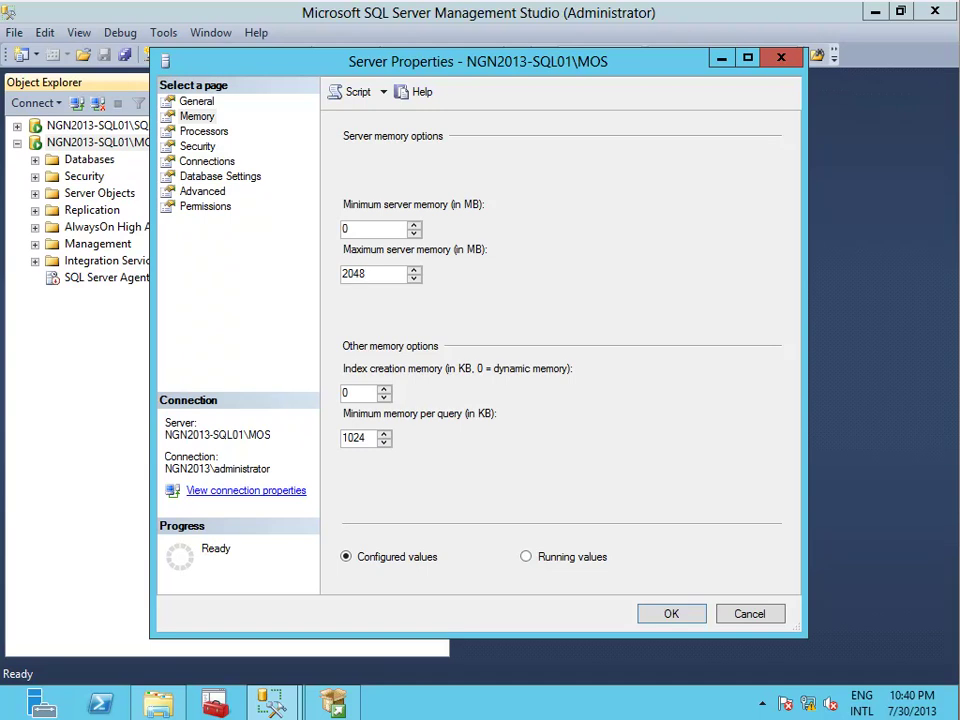
{"action": "left_click", "coordinate": [688, 619]}
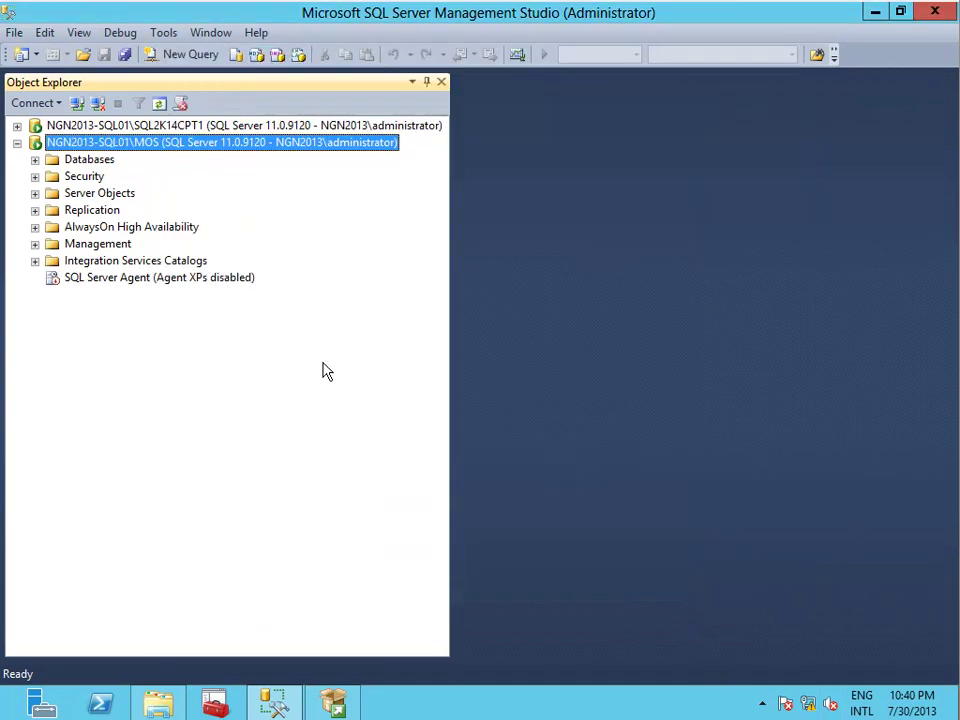
{"action": "left_click", "coordinate": [16, 144]}
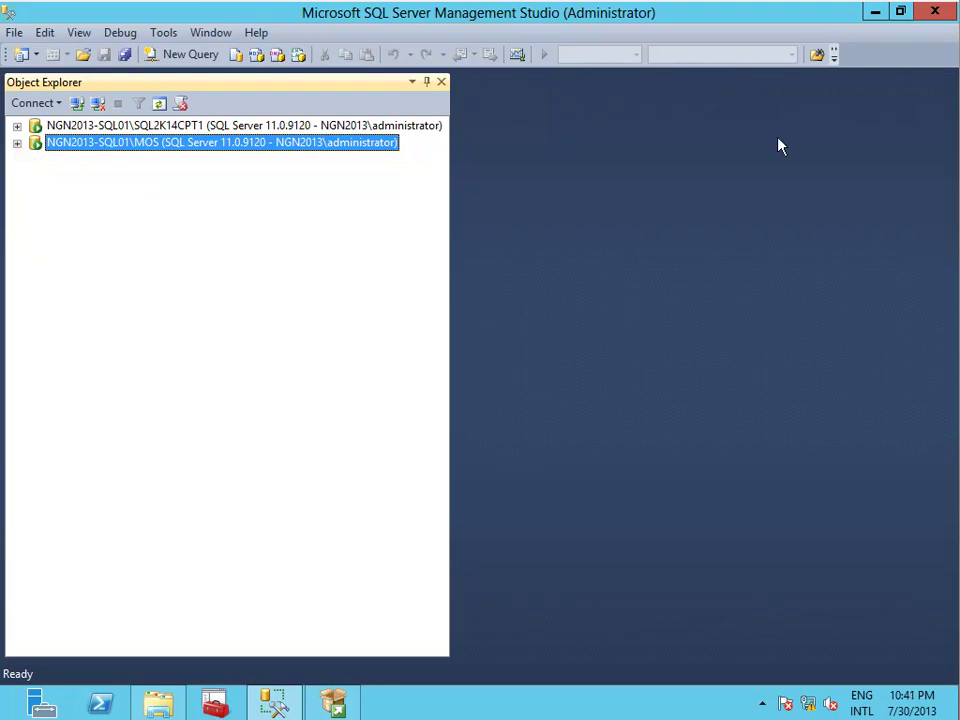
{"action": "left_click", "coordinate": [879, 12]}
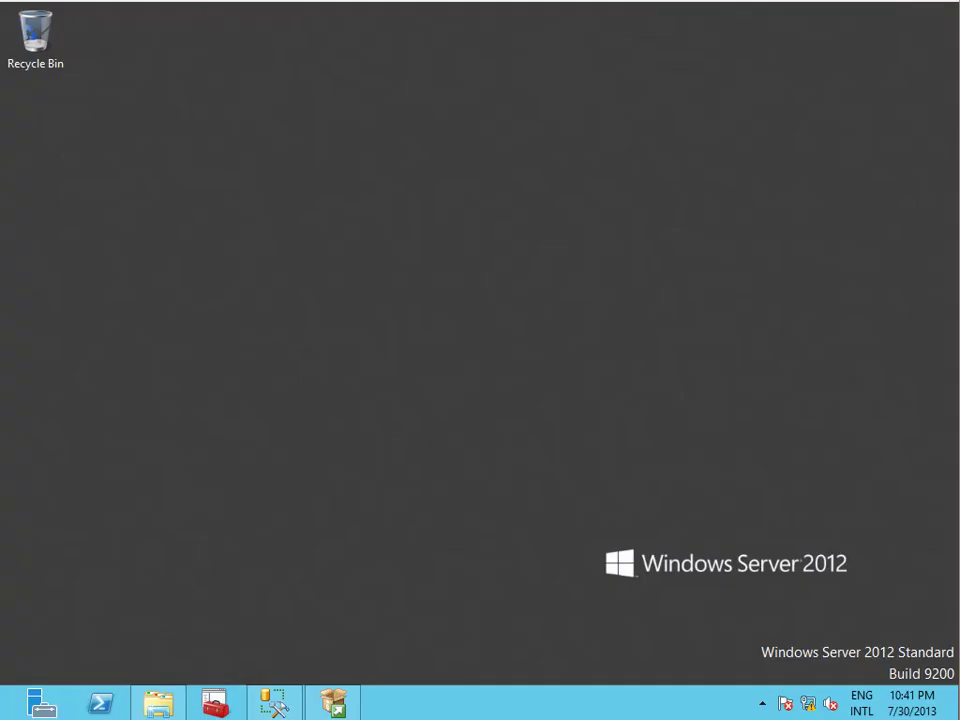
Insert en_sharepoint_server_2013_x64_dvd_1121447.iso from Downloads into the VM's DVD drive.
{"action": "left_click", "coordinate": [95, 1]}
{"action": "mouse_move", "coordinate": [140, 1]}
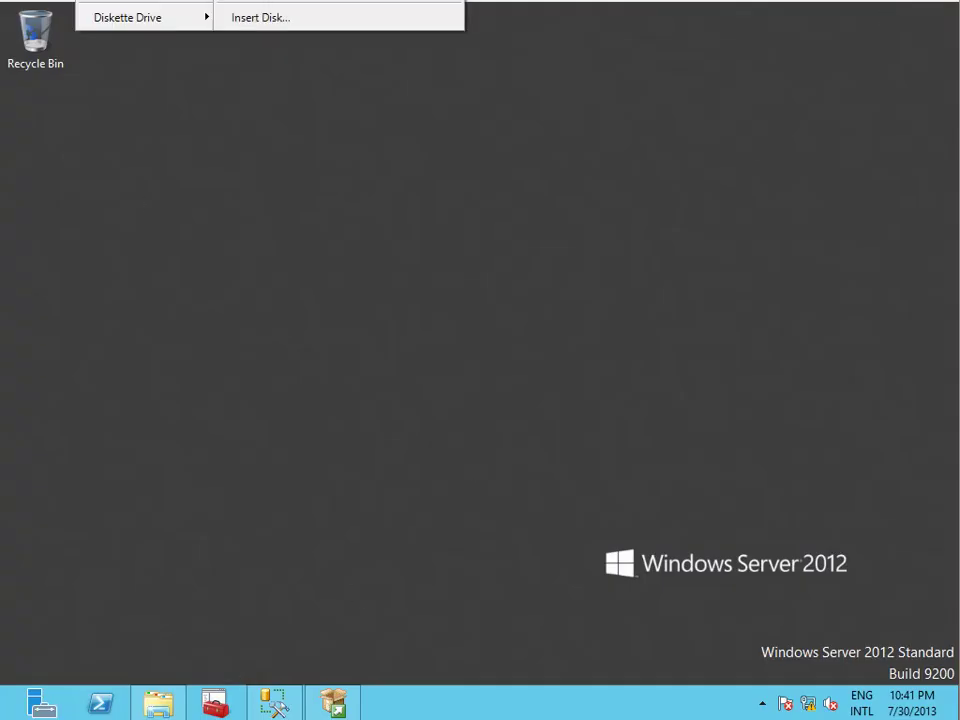
{"action": "left_click", "coordinate": [241, 18]}
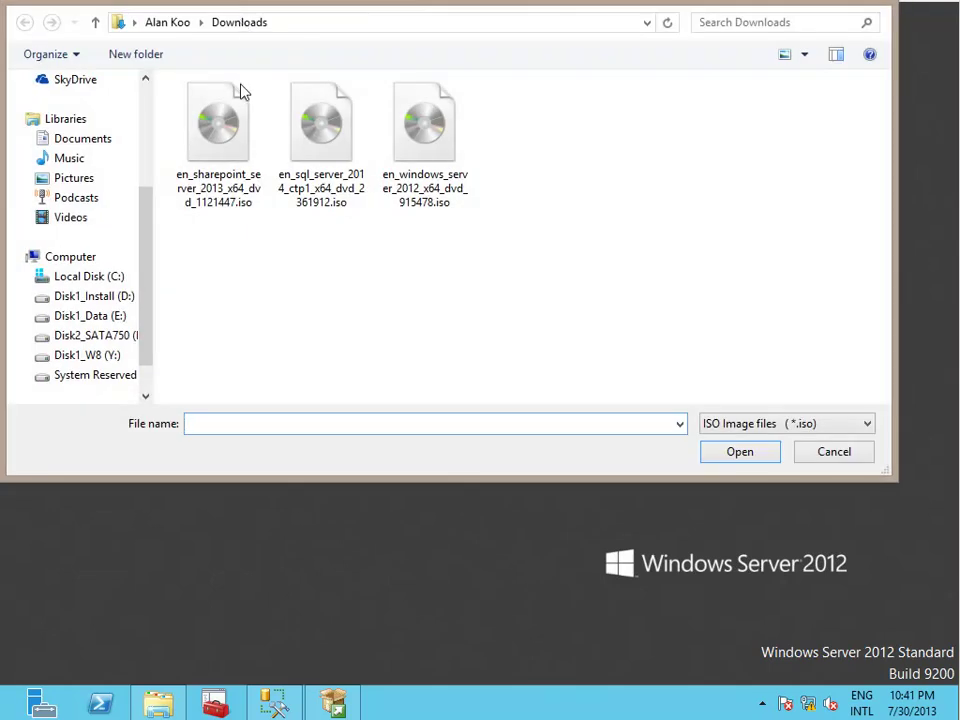
{"action": "double_click", "coordinate": [220, 170]}
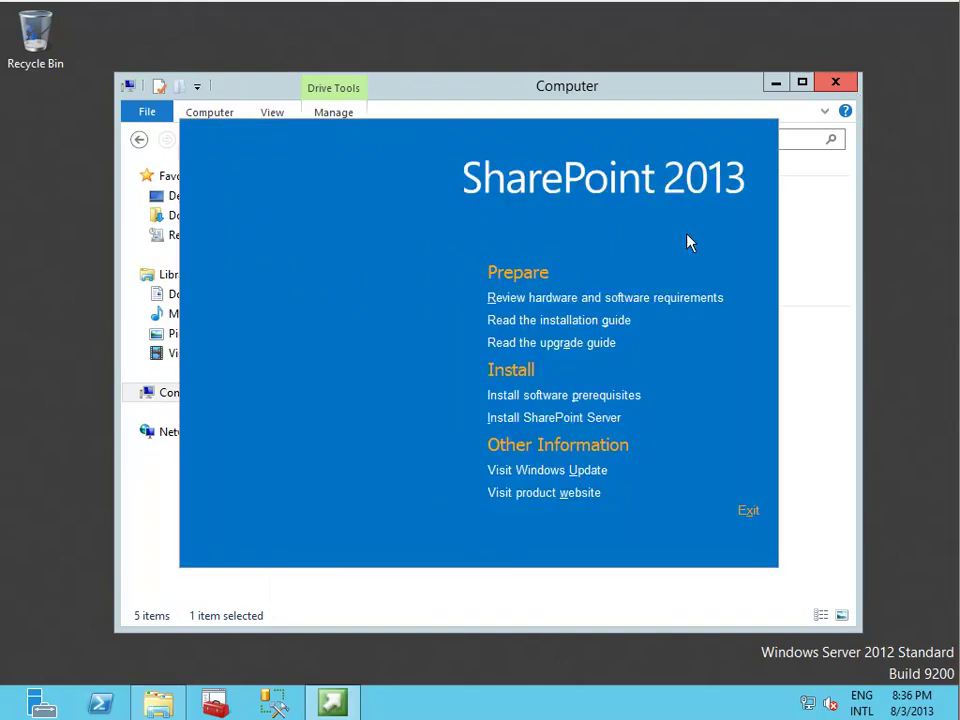
Install the SharePoint software prerequisites, accepting their license terms, then finish to restart the server.
{"action": "left_click", "coordinate": [572, 396]}
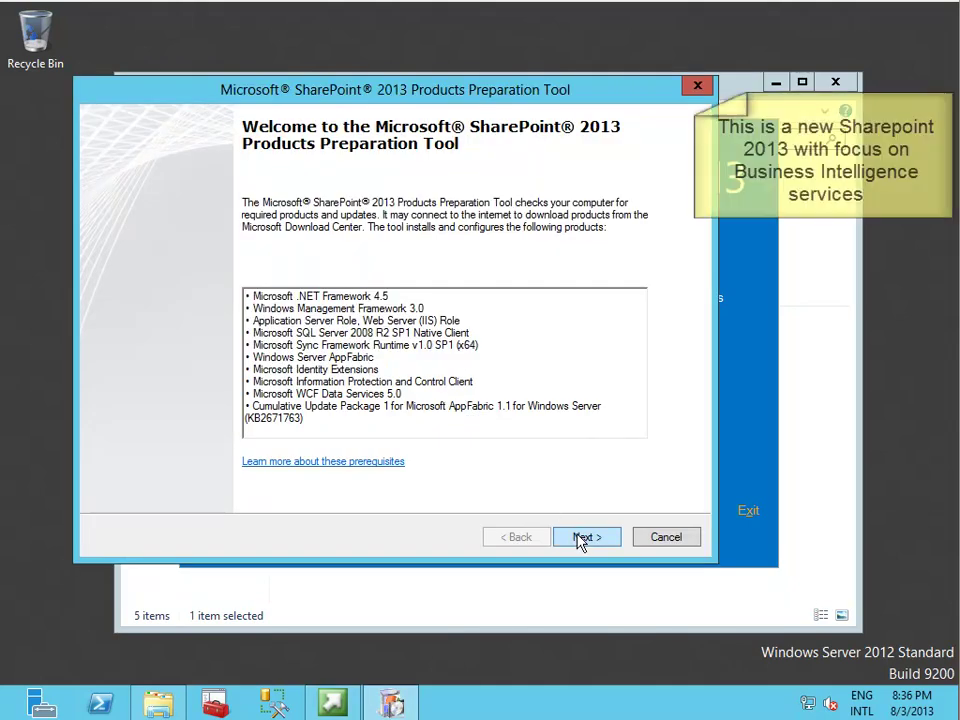
{"action": "left_click", "coordinate": [575, 538]}
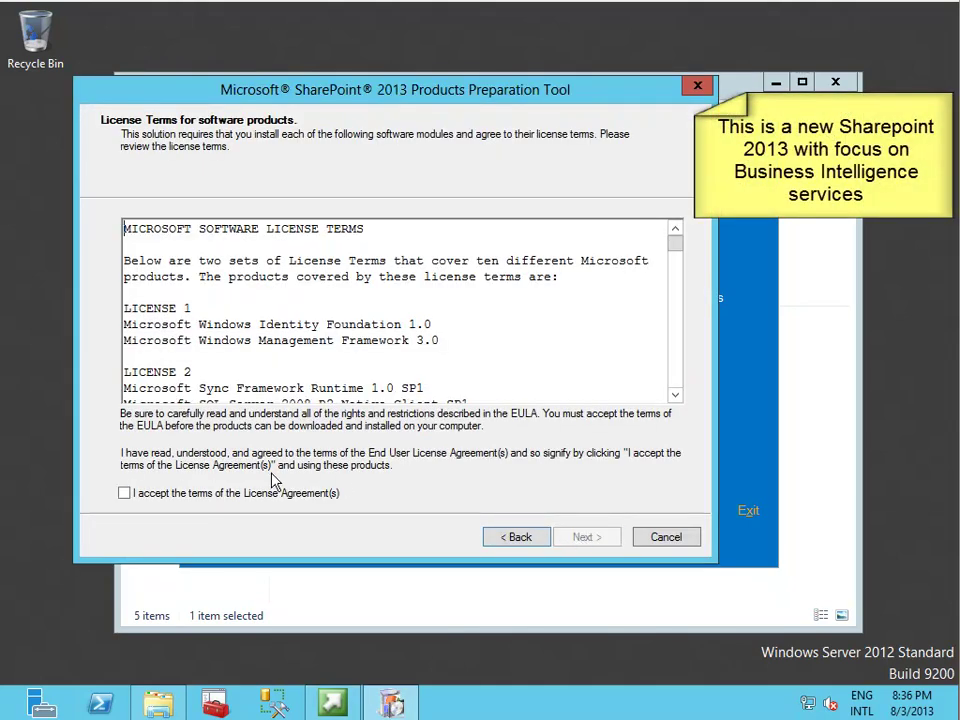
{"action": "left_click", "coordinate": [274, 494]}
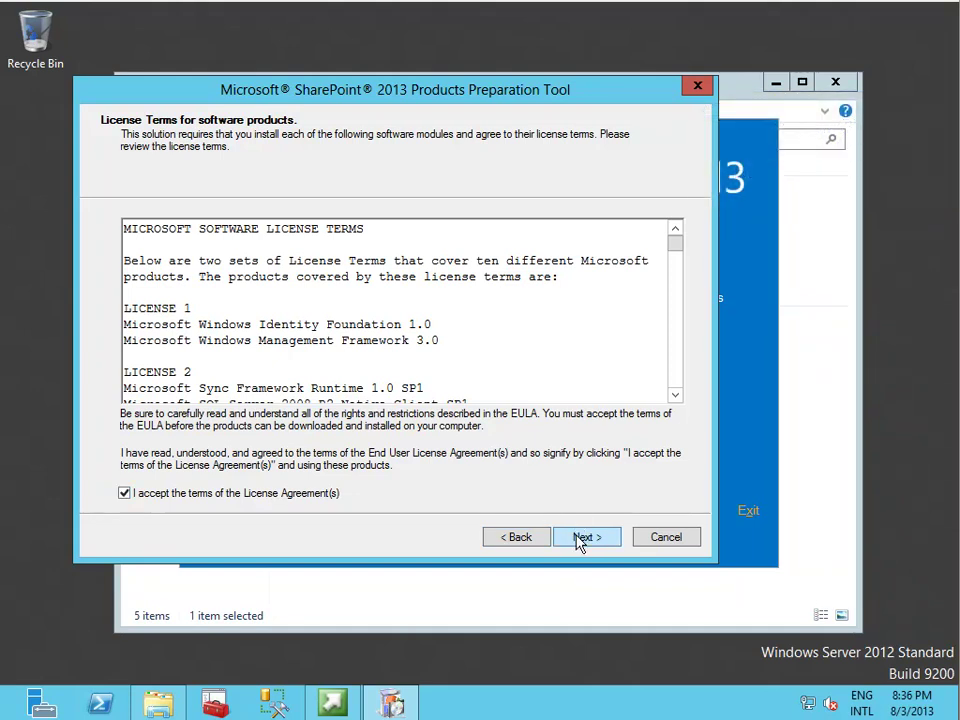
{"action": "left_click", "coordinate": [578, 539]}
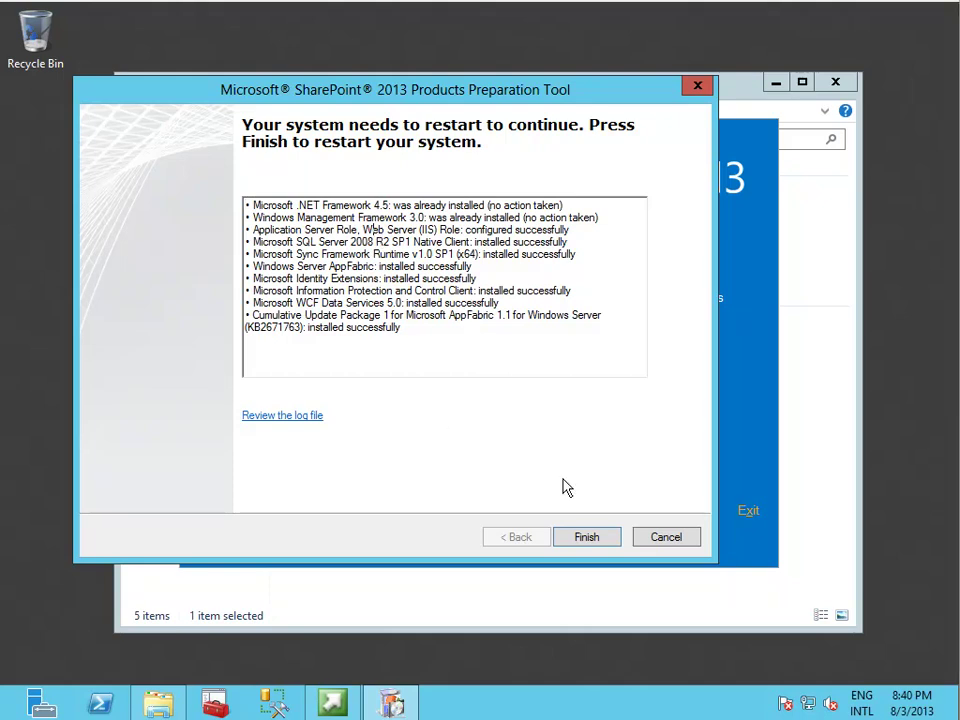
{"action": "left_click", "coordinate": [584, 537]}
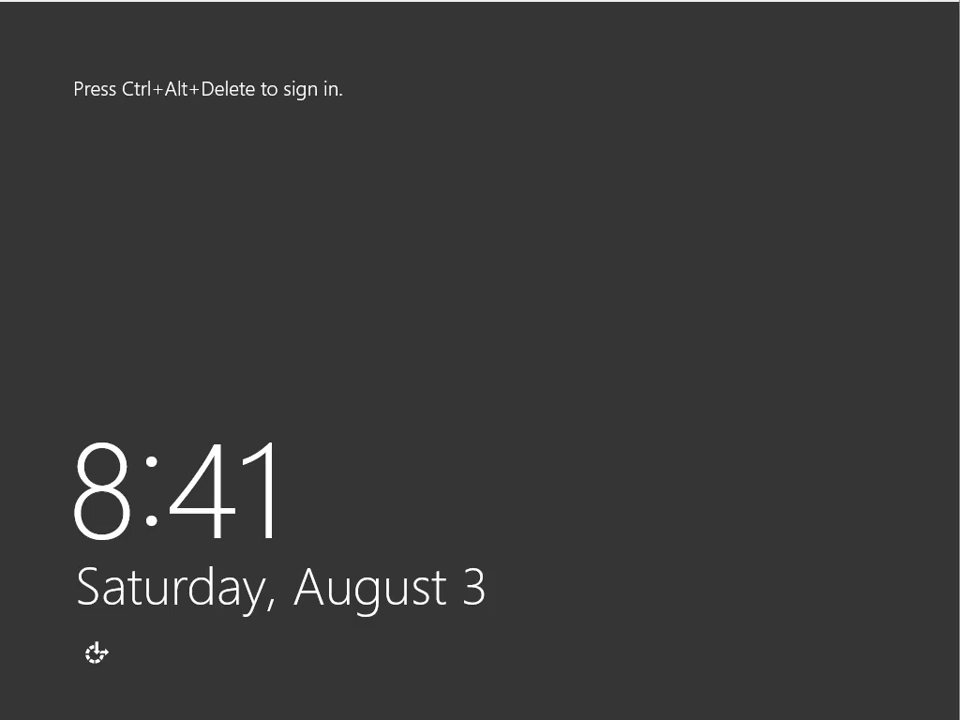
Sign back in to Windows Server 2012 with the administrator password.
{"action": "key", "text": "ctrl+alt+Delete"}
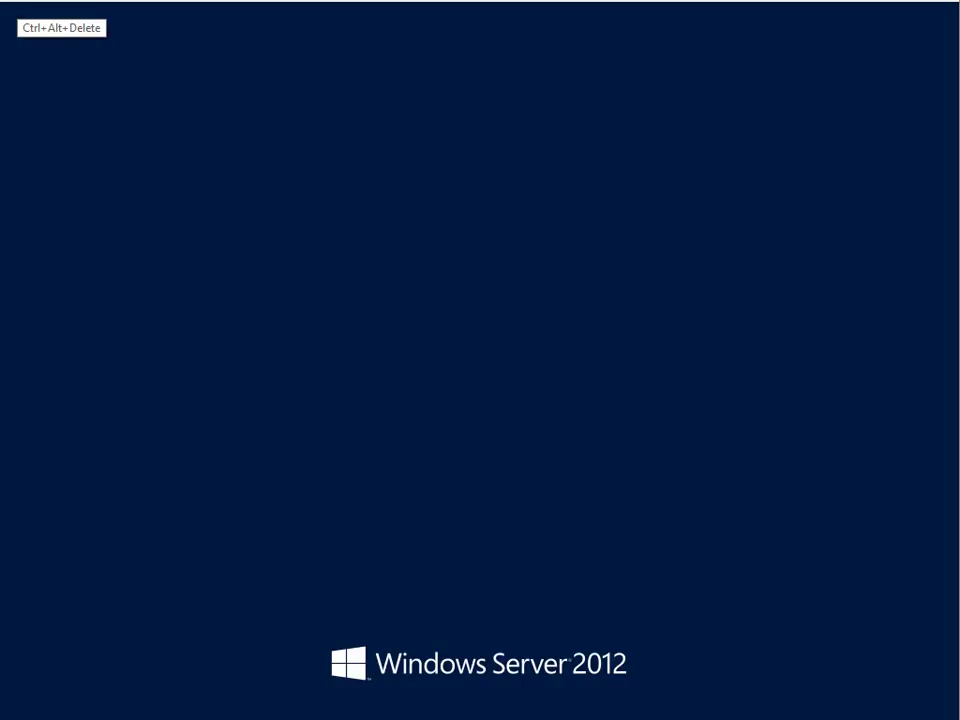
{"action": "type", "text": "P@ssw0rd"}
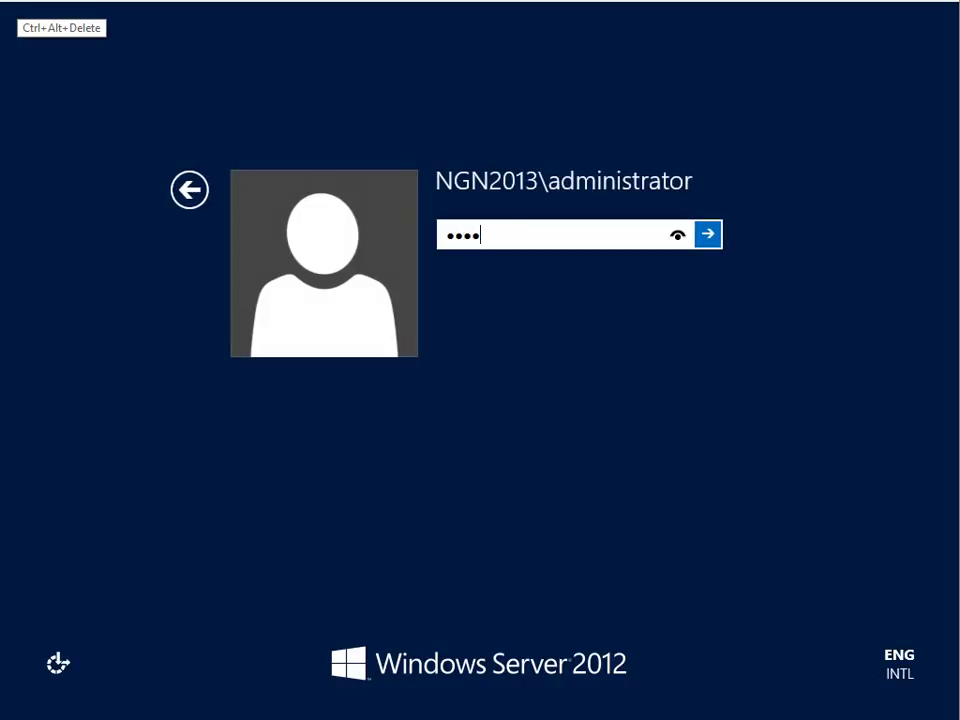
{"action": "key", "text": "Return"}
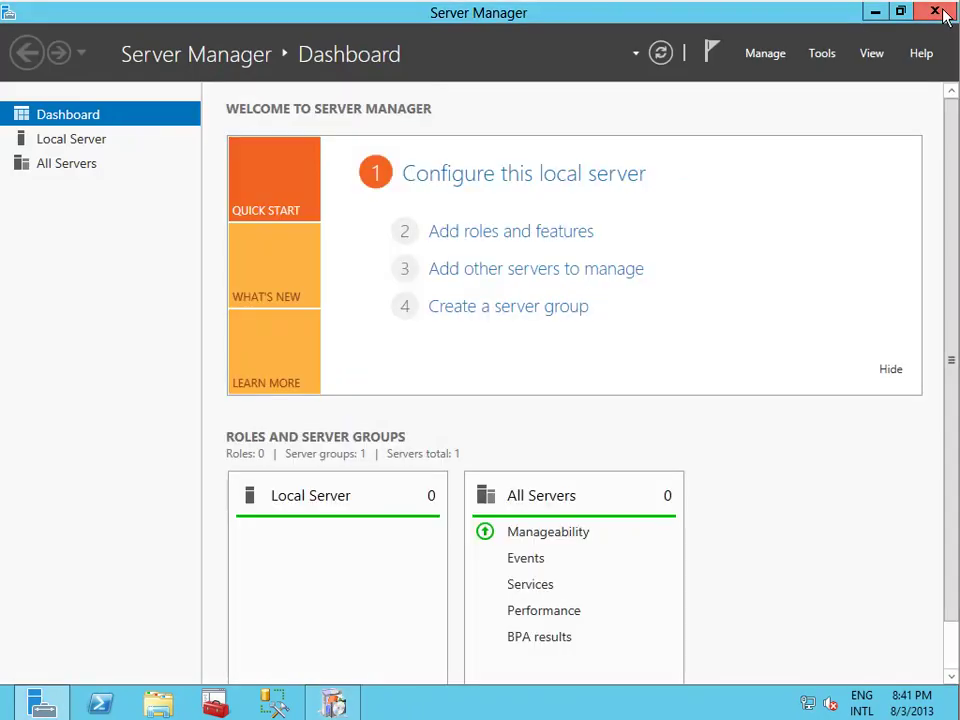
Close Server Manager and finish the Preparation Tool once all prerequisites report installed.
{"action": "left_click", "coordinate": [938, 12]}
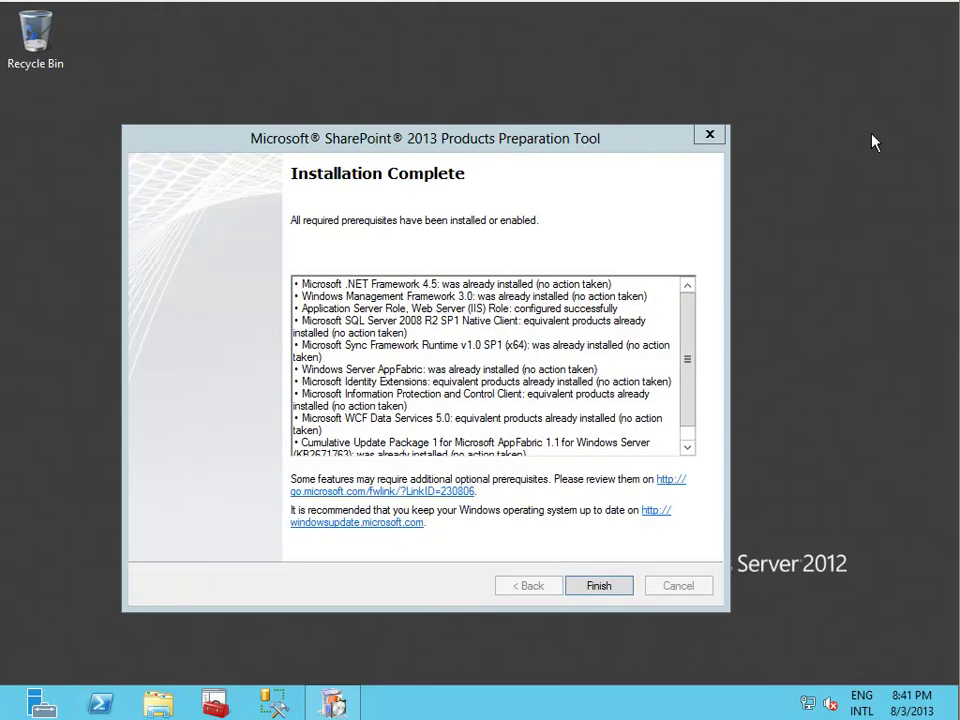
{"action": "left_click", "coordinate": [588, 585]}
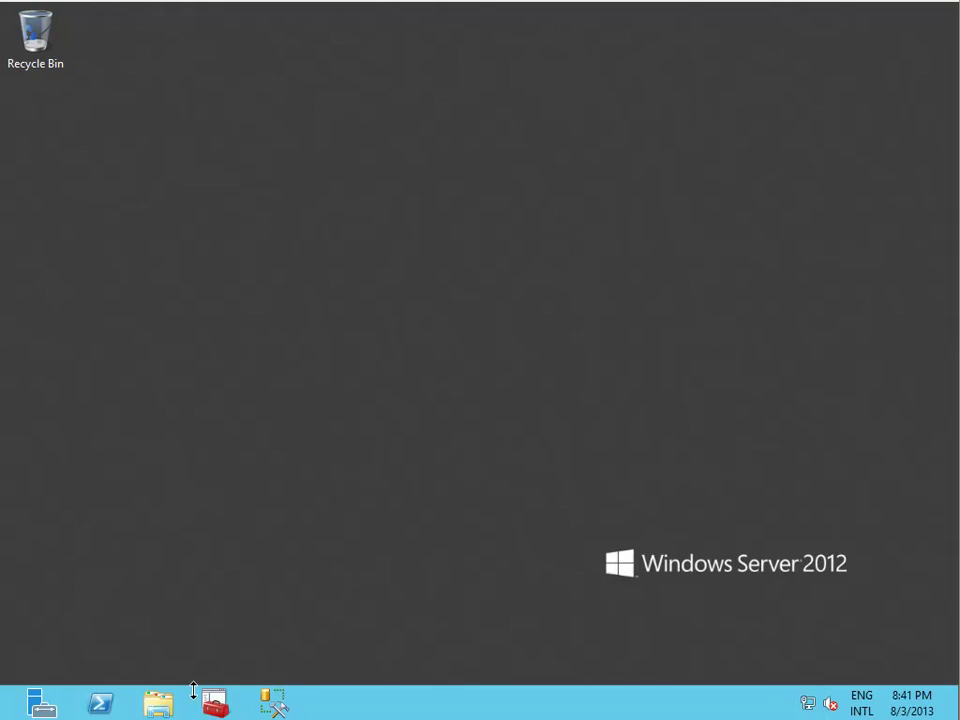
Run splash.hta from DVD Drive (D:) via AutoPlay, close Computer, and start Install SharePoint Server.
{"action": "left_click", "coordinate": [157, 705]}
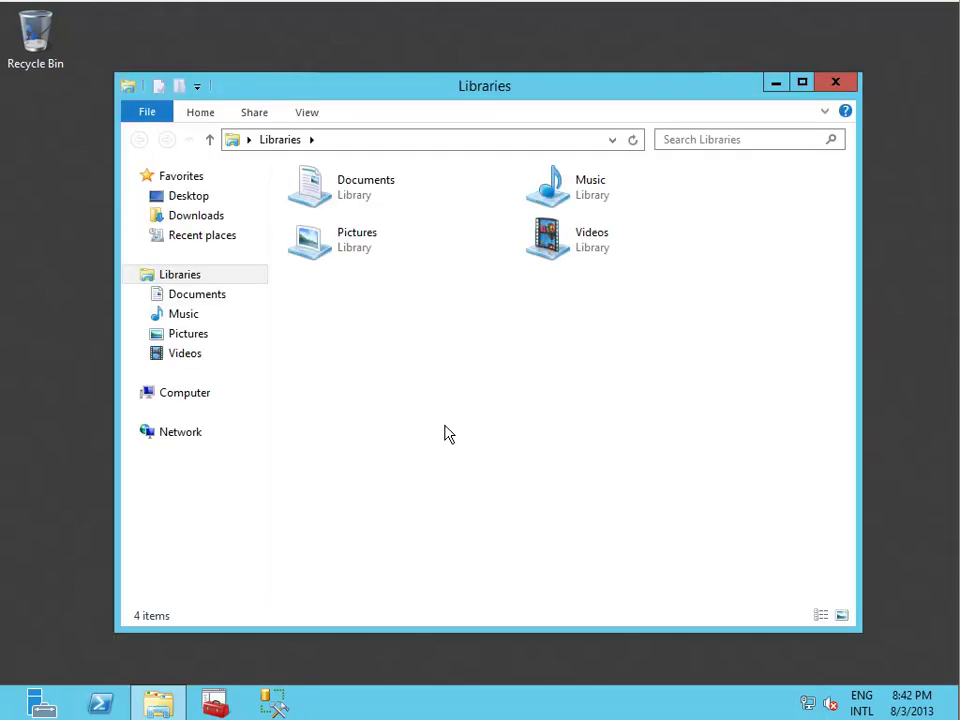
{"action": "left_click", "coordinate": [205, 398]}
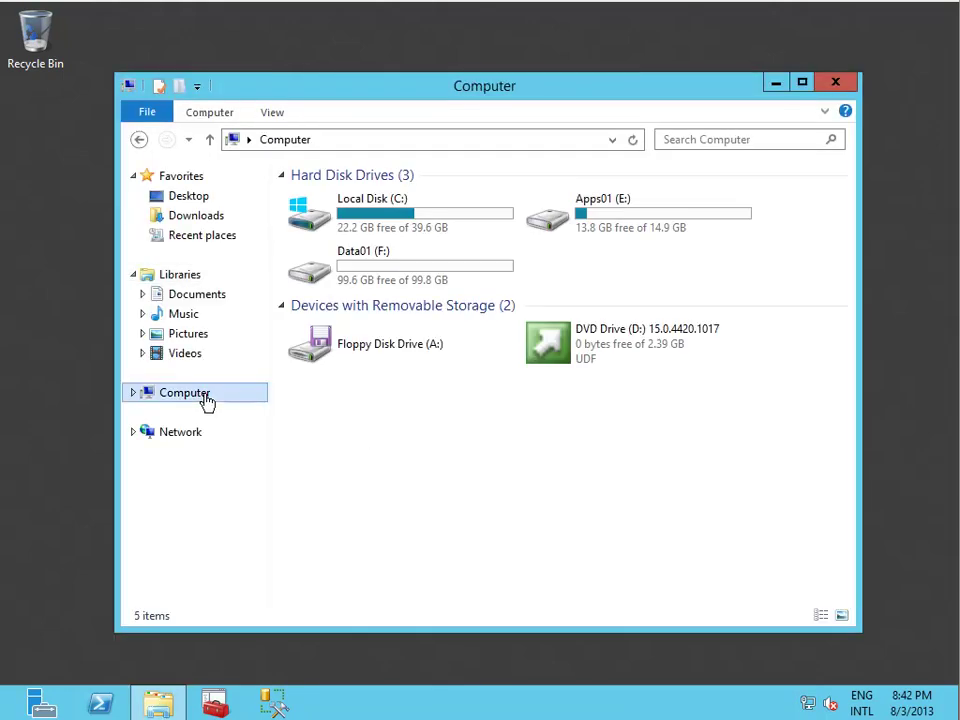
{"action": "right_click", "coordinate": [627, 354]}
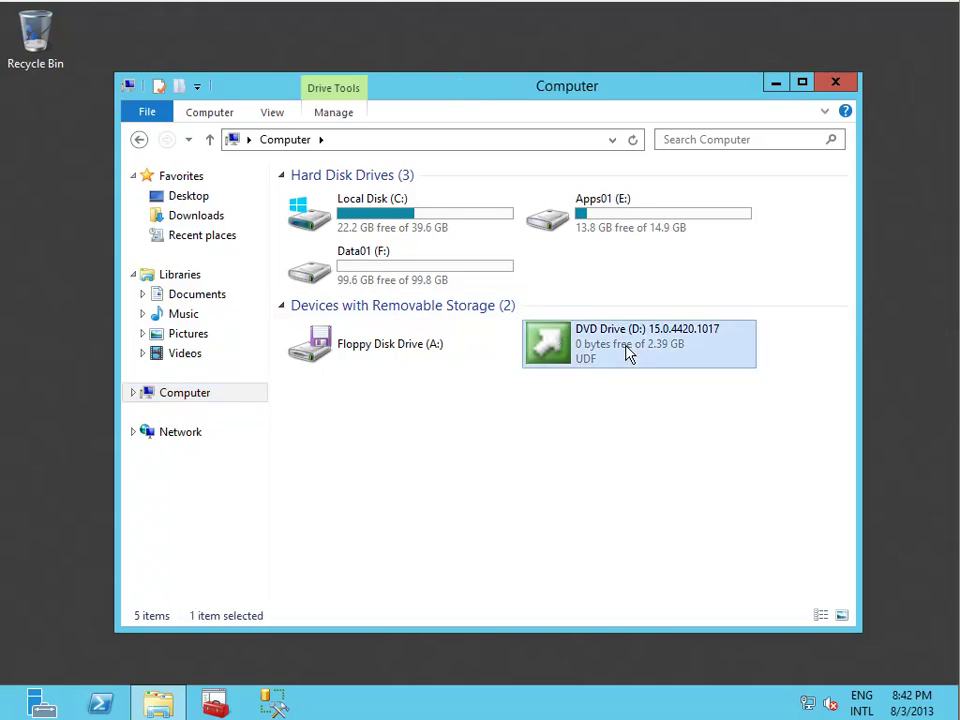
{"action": "left_click", "coordinate": [670, 382]}
{"action": "left_click", "coordinate": [762, 178]}
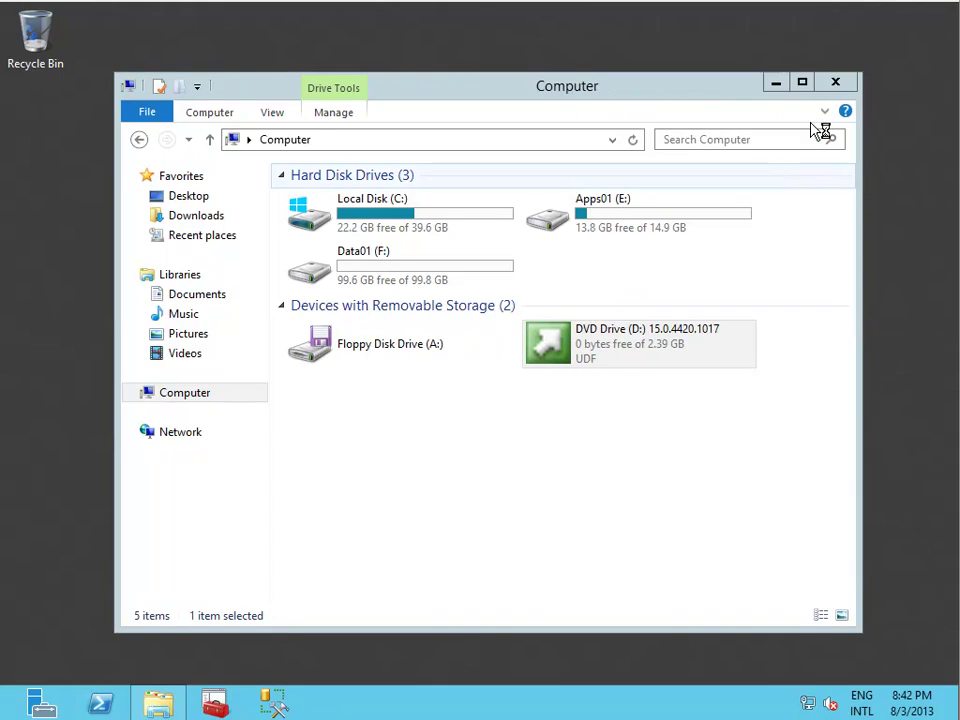
{"action": "left_click", "coordinate": [836, 86]}
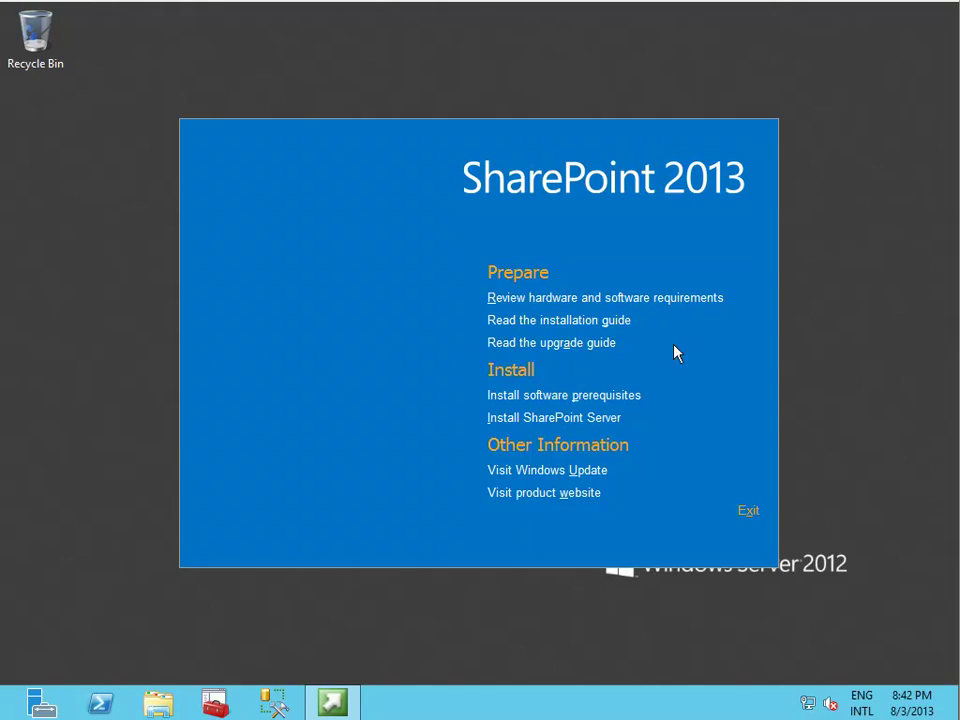
{"action": "left_click", "coordinate": [600, 419]}
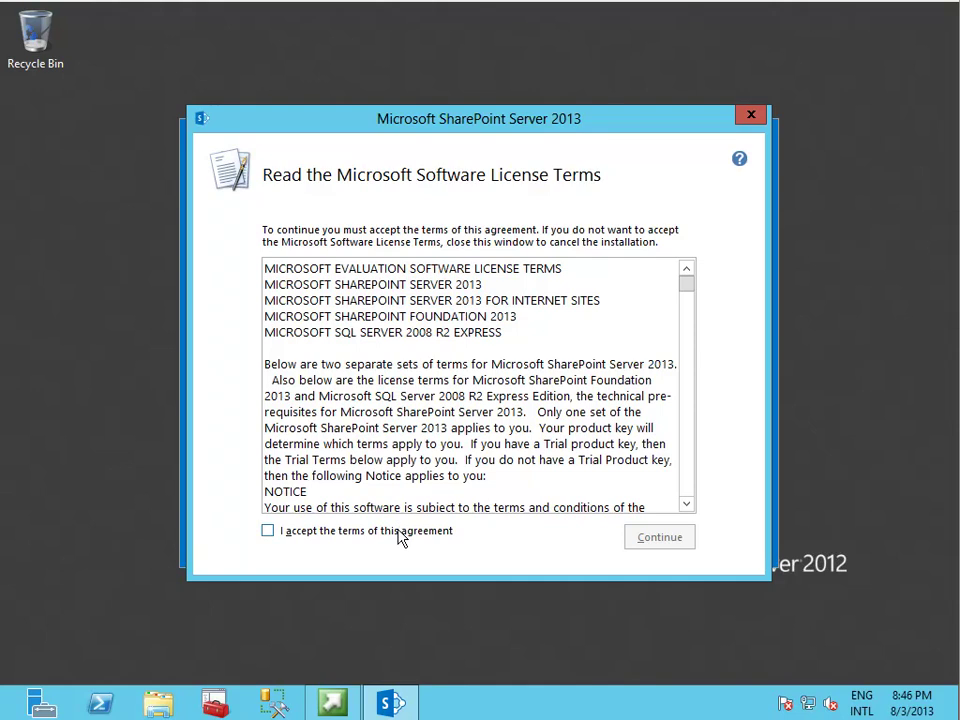
Accept the SharePoint Server 2013 license terms and continue.
{"action": "left_click", "coordinate": [400, 531]}
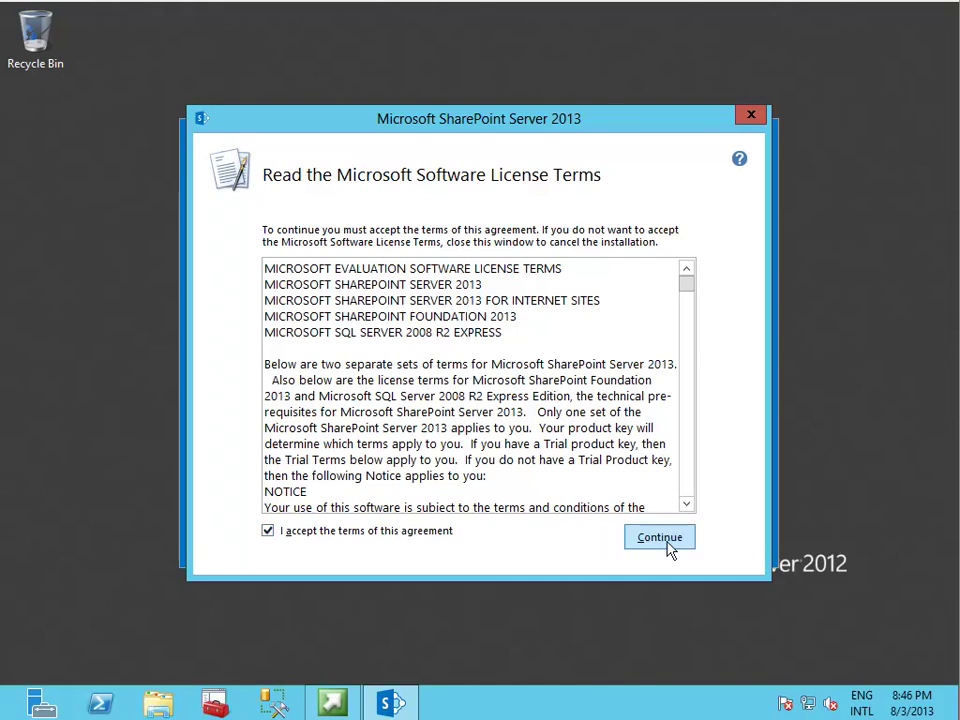
{"action": "left_click", "coordinate": [668, 545]}
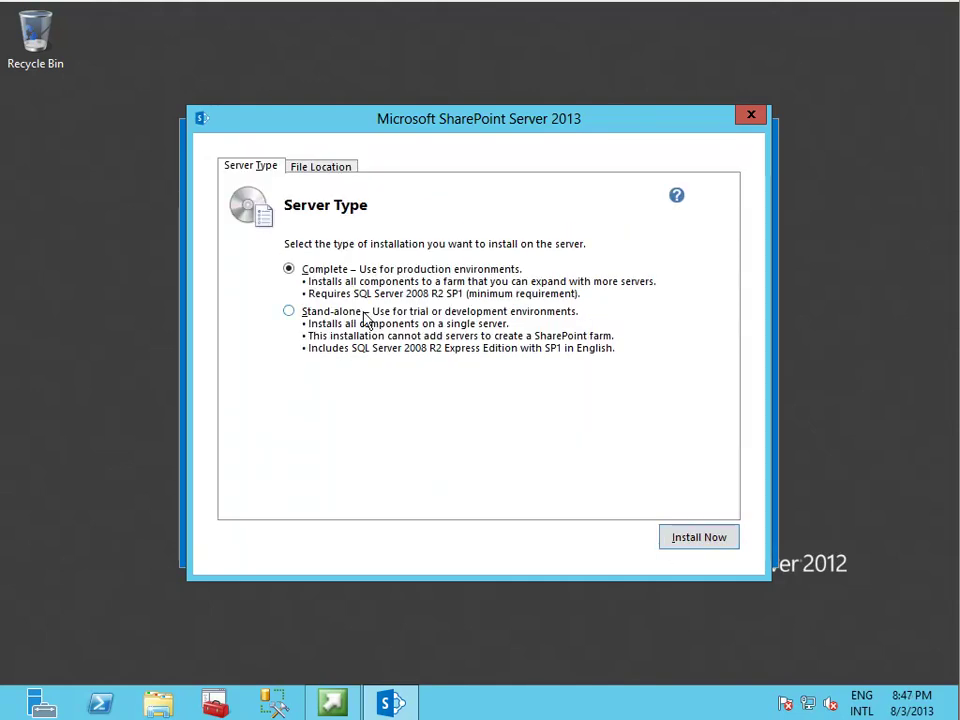
Check the File Location paths and the computer's available drives in File Explorer.
{"action": "left_click", "coordinate": [297, 168]}
{"action": "left_click", "coordinate": [152, 700]}
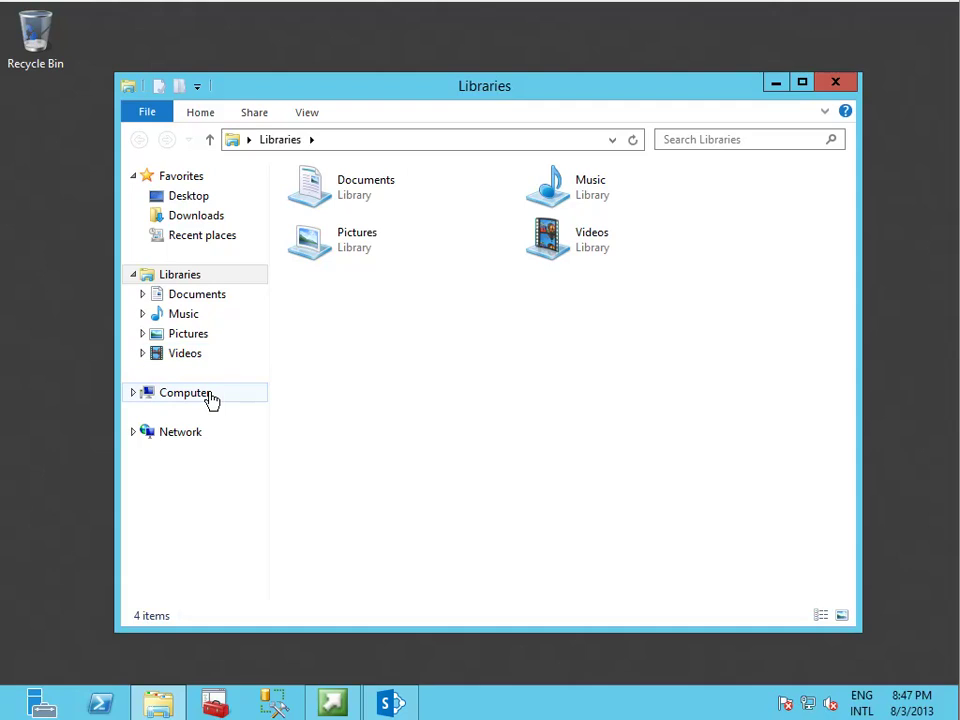
{"action": "left_click", "coordinate": [210, 396]}
{"action": "left_click", "coordinate": [776, 83]}
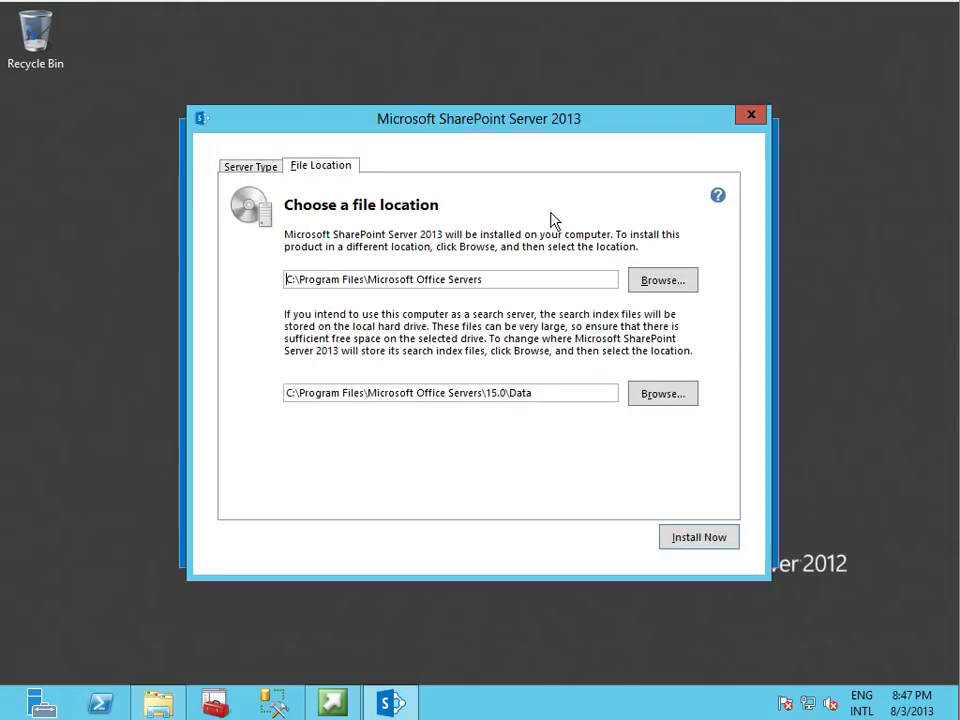
Change the install and search index paths from C: to E: and start the installation.
{"action": "left_click_drag", "start_coordinate": [286, 279], "coordinate": [297, 279]}
{"action": "type", "text": "e:"}
{"action": "key", "text": "Tab"}
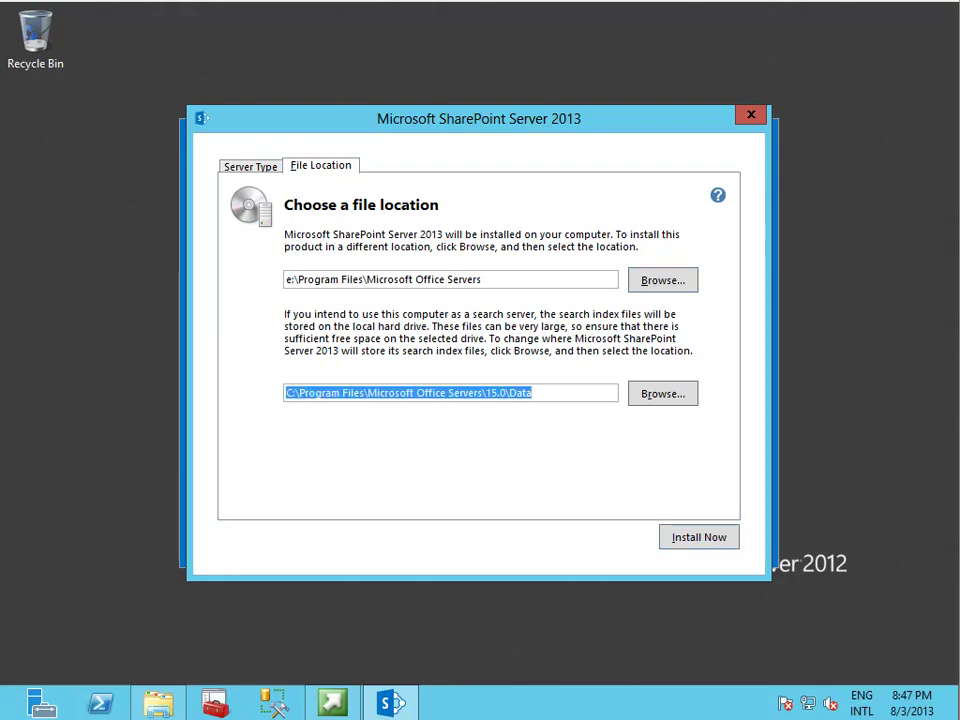
{"action": "key", "text": "Home"}
{"action": "key", "text": "Delete"}
{"action": "key", "text": "Delete"}
{"action": "type", "text": "E:"}
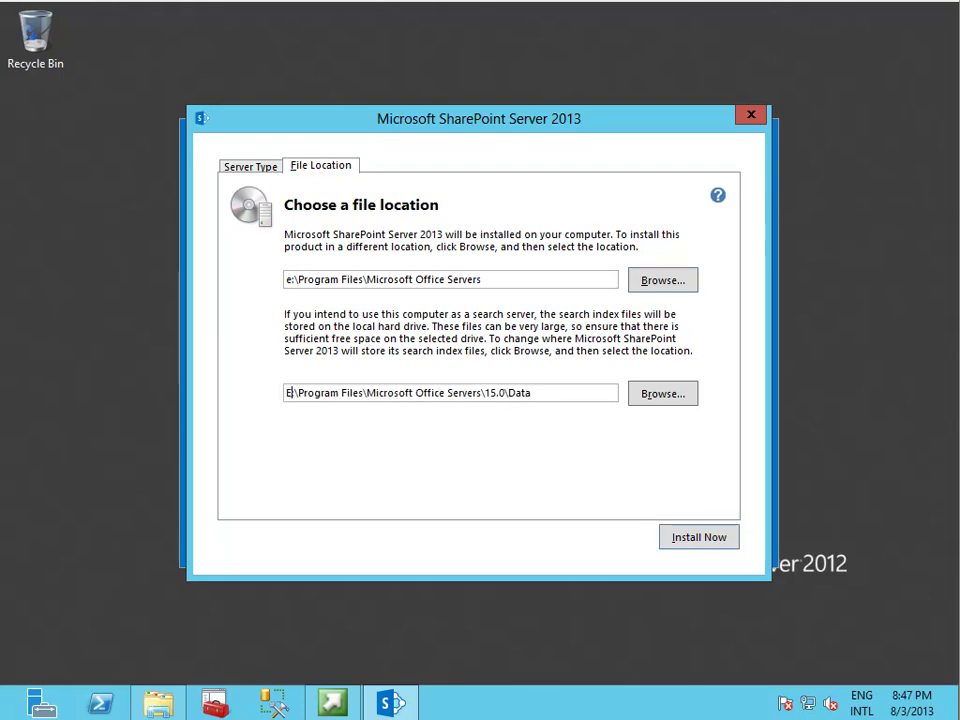
{"action": "left_click", "coordinate": [307, 287]}
{"action": "key", "text": "Home"}
{"action": "key", "text": "Delete"}
{"action": "key", "text": "Delete"}
{"action": "type", "text": "E:"}
{"action": "left_click", "coordinate": [690, 543]}
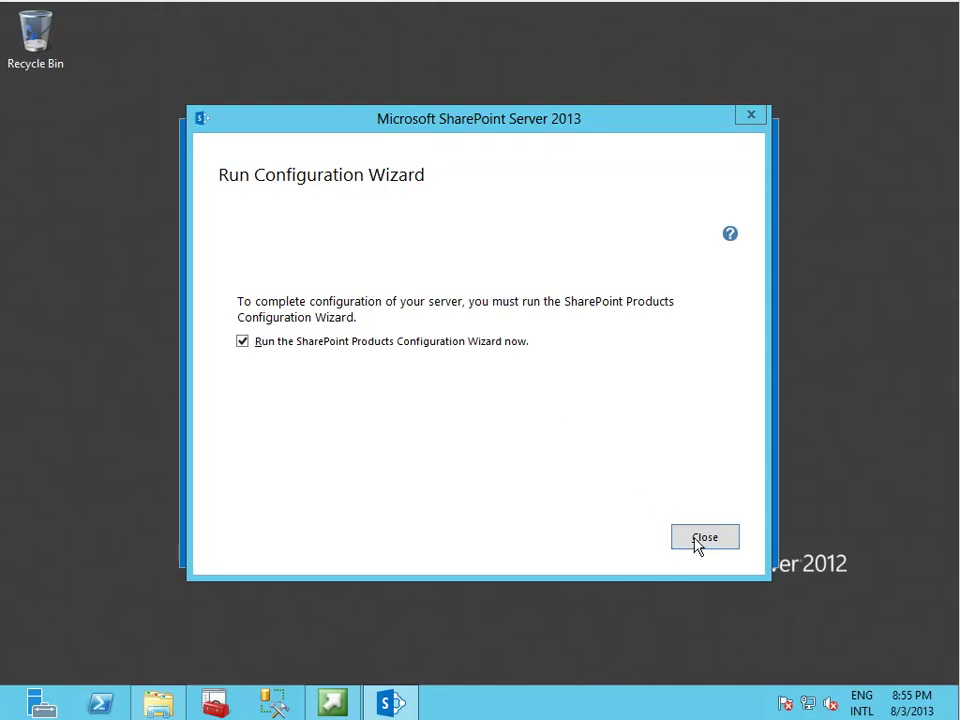
Launch the Configuration Wizard, allow the service restarts, and choose Create a new server farm.
{"action": "left_click", "coordinate": [700, 539]}
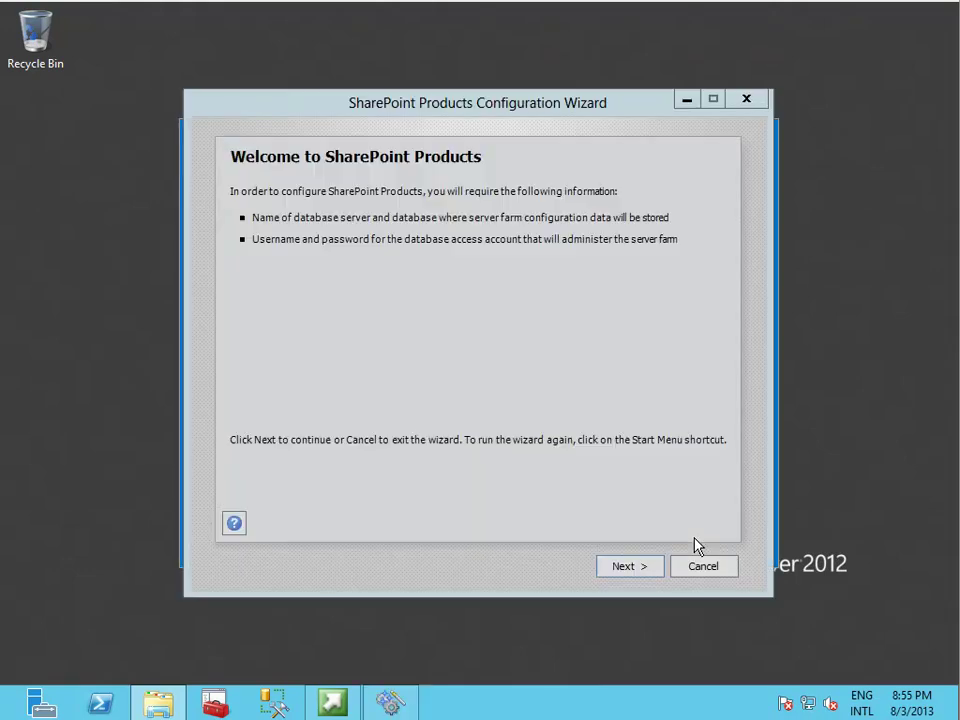
{"action": "left_click", "coordinate": [637, 568]}
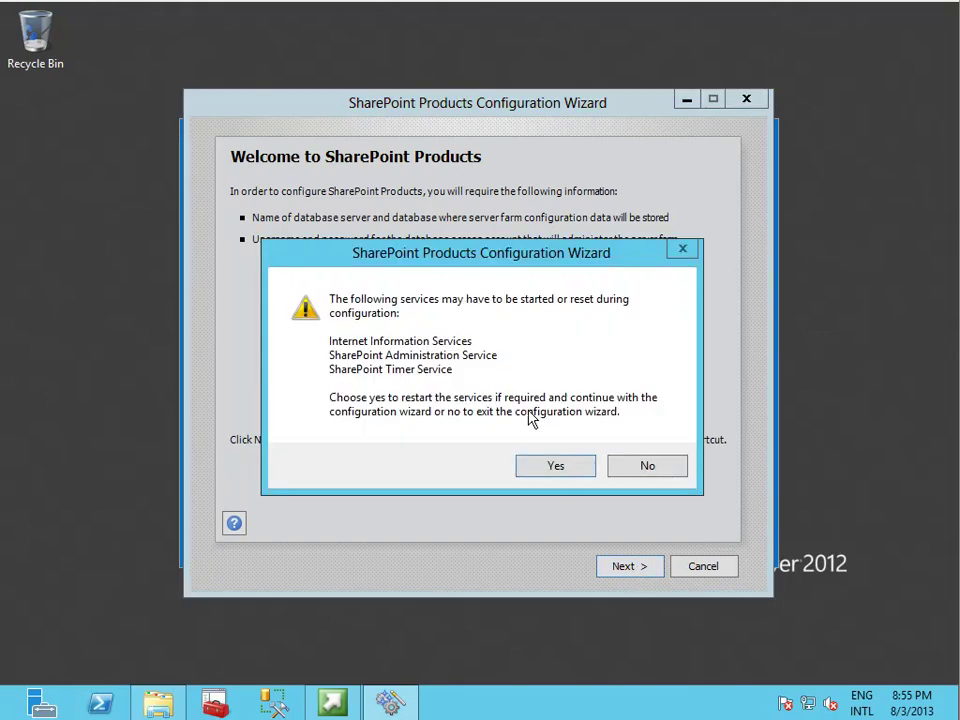
{"action": "left_click", "coordinate": [550, 467]}
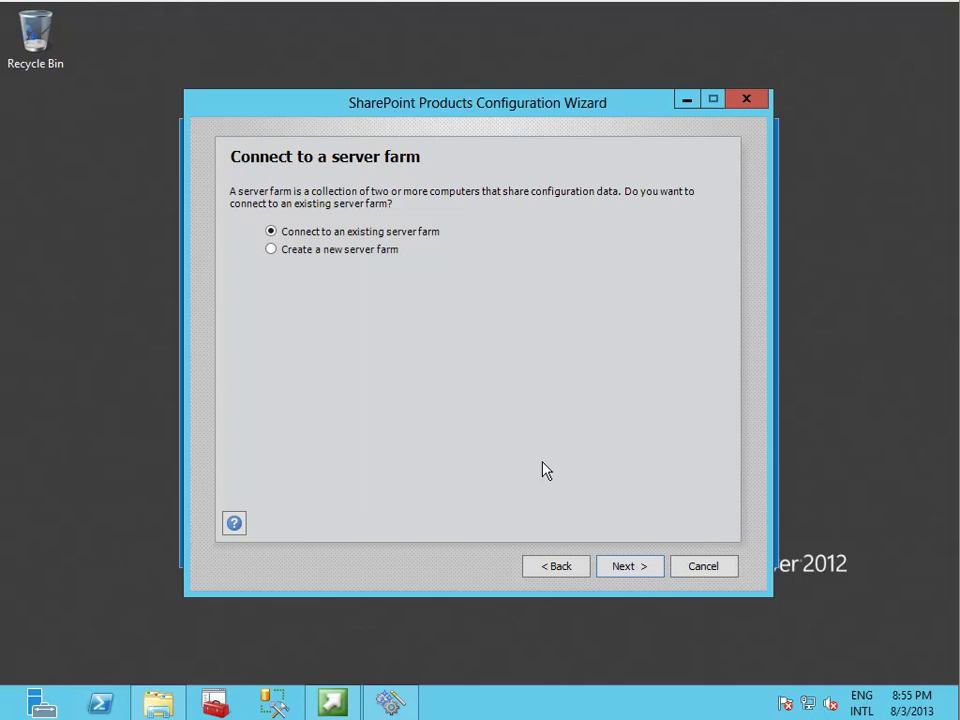
{"action": "left_click", "coordinate": [340, 256]}
{"action": "left_click", "coordinate": [632, 574]}
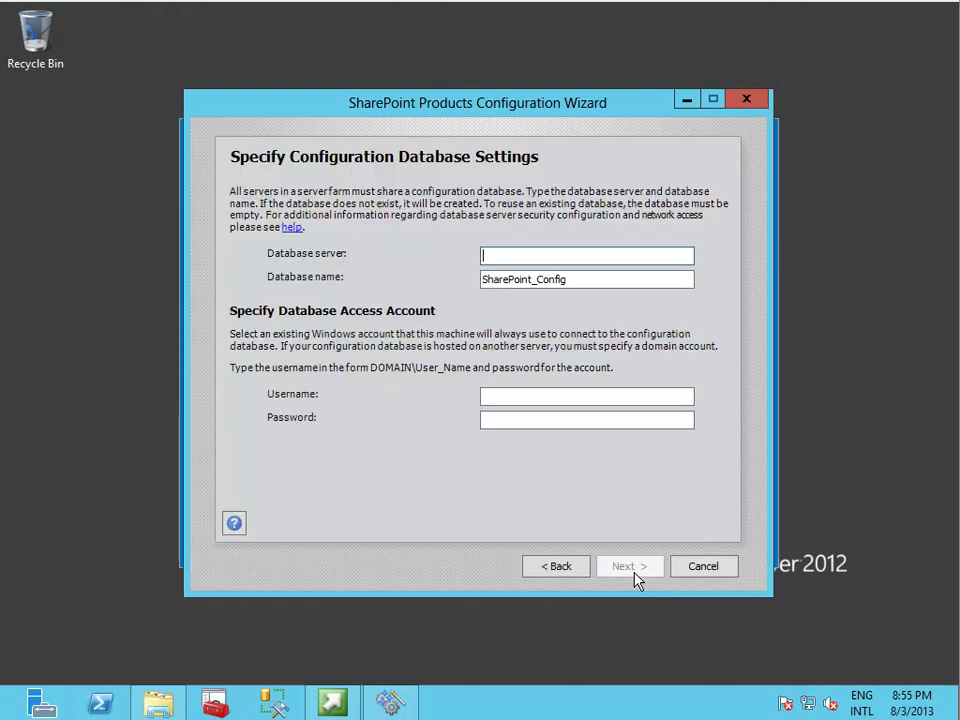
Show SQL Server Services in Configuration Manager and lower its window to reveal the wizard.
{"action": "left_click", "coordinate": [230, 705]}
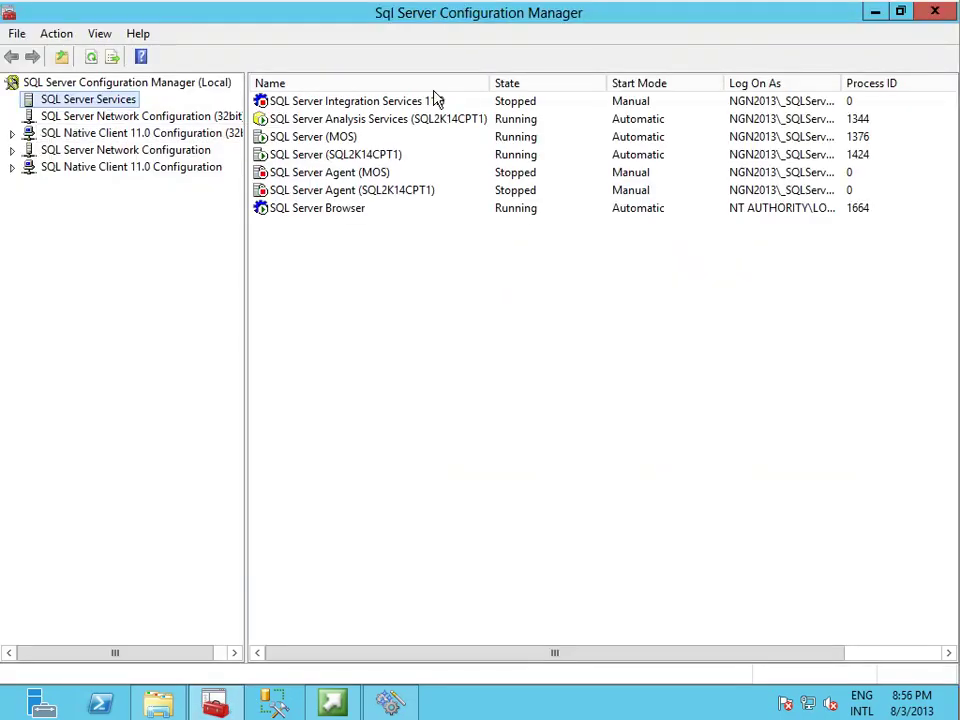
{"action": "left_click", "coordinate": [435, 119]}
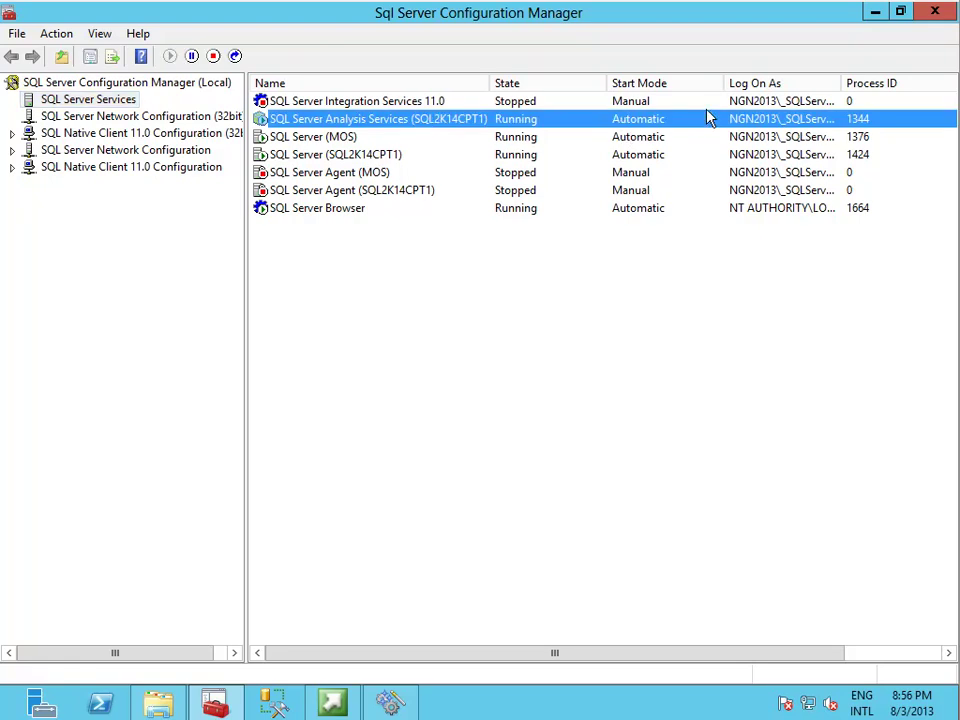
{"action": "left_click", "coordinate": [900, 11]}
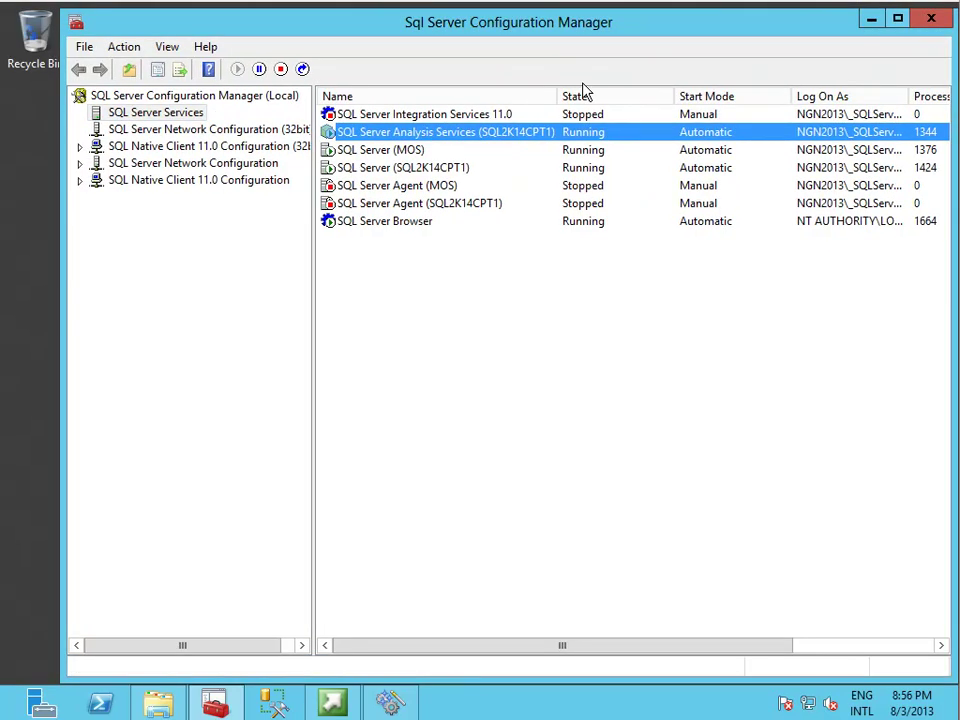
{"action": "left_click_drag", "start_coordinate": [594, 24], "coordinate": [545, 342]}
{"action": "double_click", "coordinate": [545, 342]}
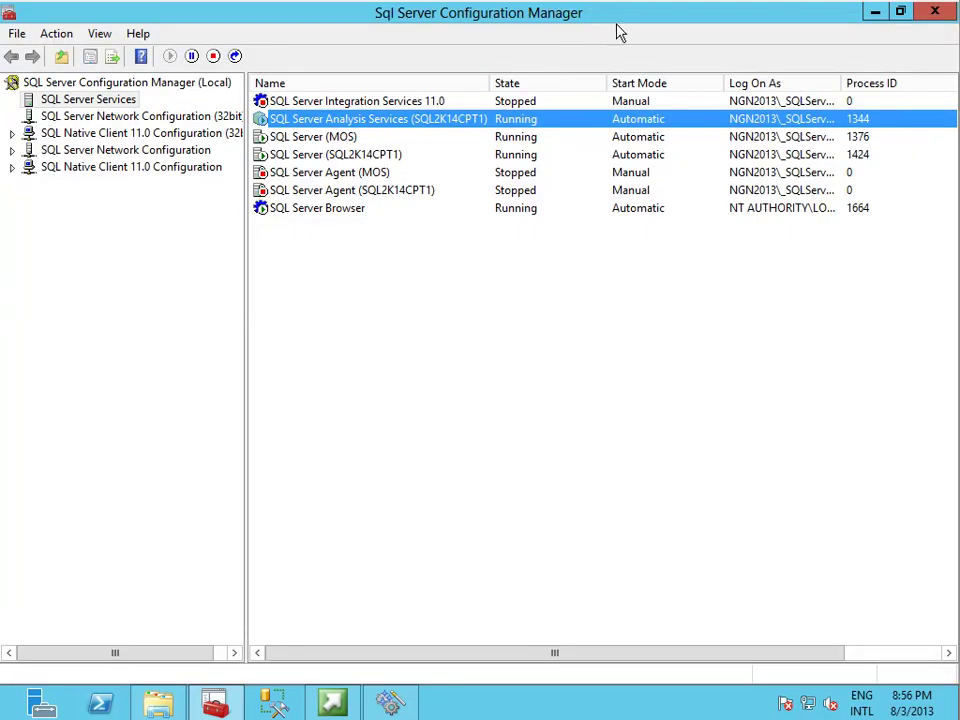
{"action": "left_click_drag", "start_coordinate": [617, 30], "coordinate": [610, 412]}
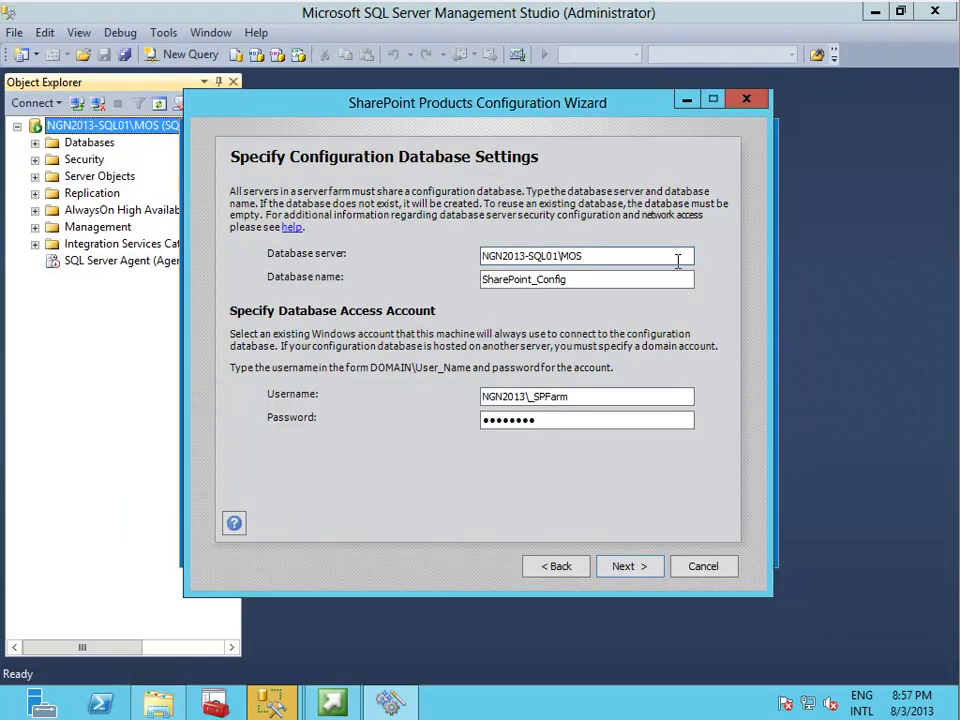
Enter NGN2013-SQL01\MOS as database server with the farm account, then minimize the wizard.
{"action": "key", "text": "Tab"}
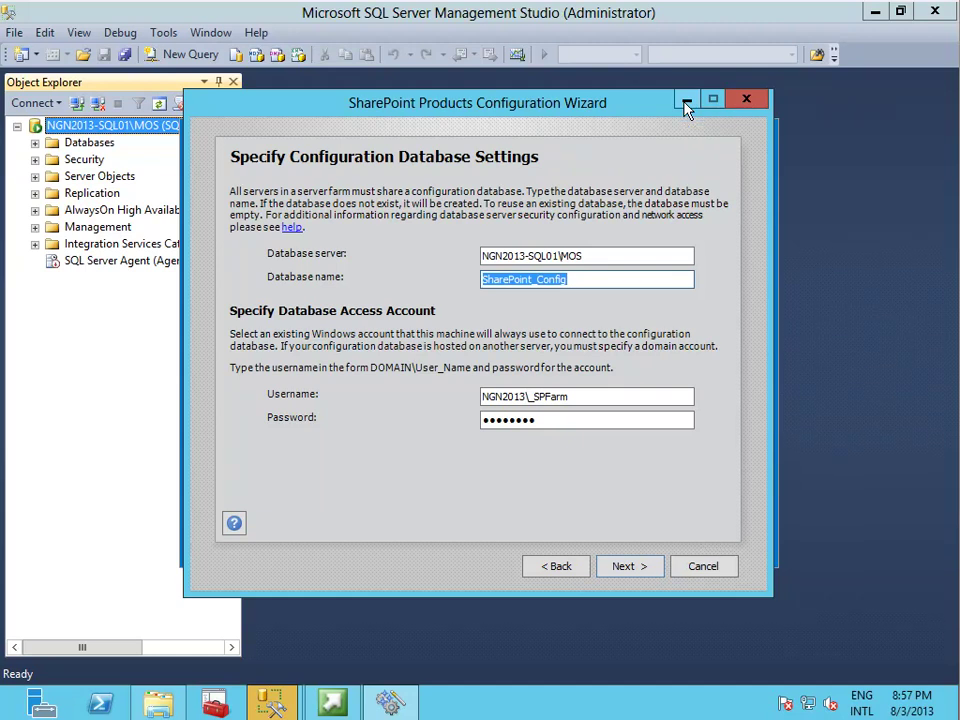
{"action": "left_click", "coordinate": [687, 101]}
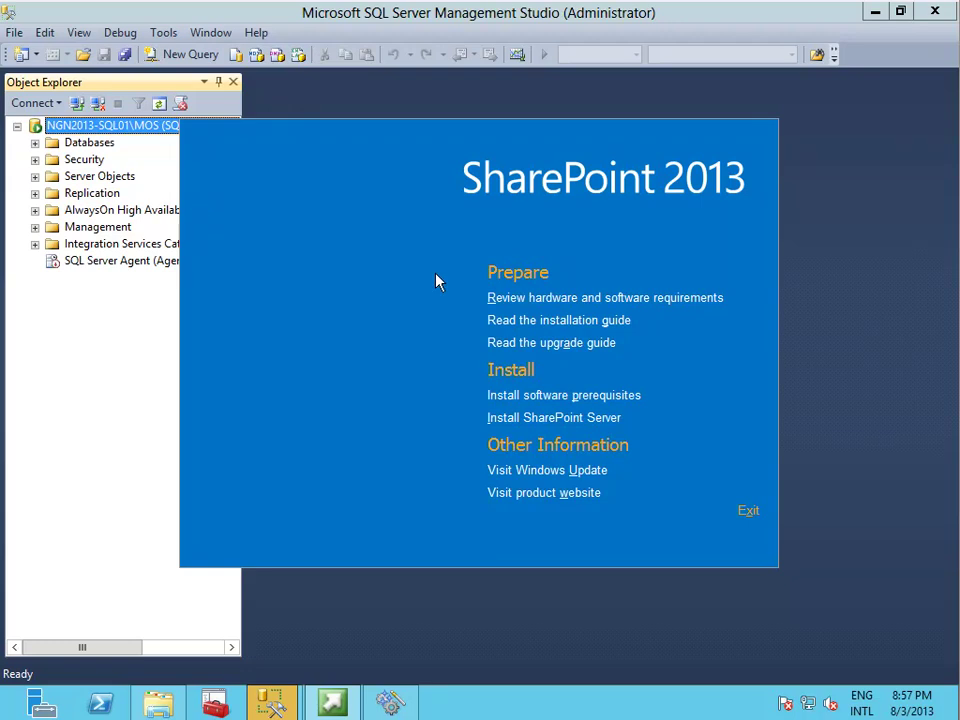
Expand Security > Logins on the MOS instance and start a new login.
{"action": "left_click", "coordinate": [748, 517]}
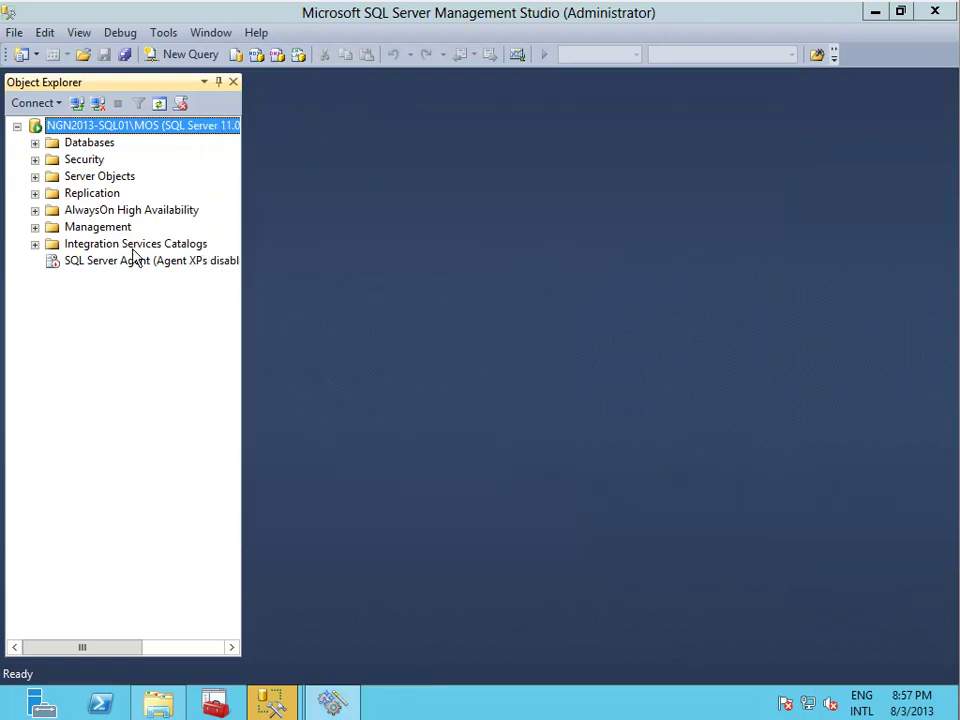
{"action": "left_click", "coordinate": [35, 160]}
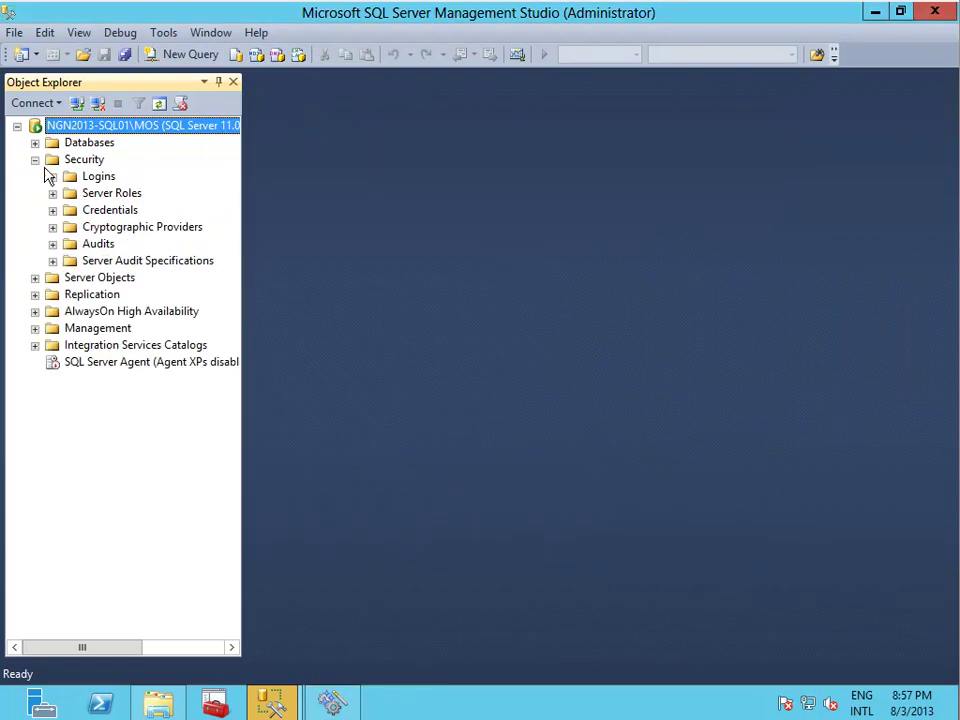
{"action": "left_click", "coordinate": [52, 177]}
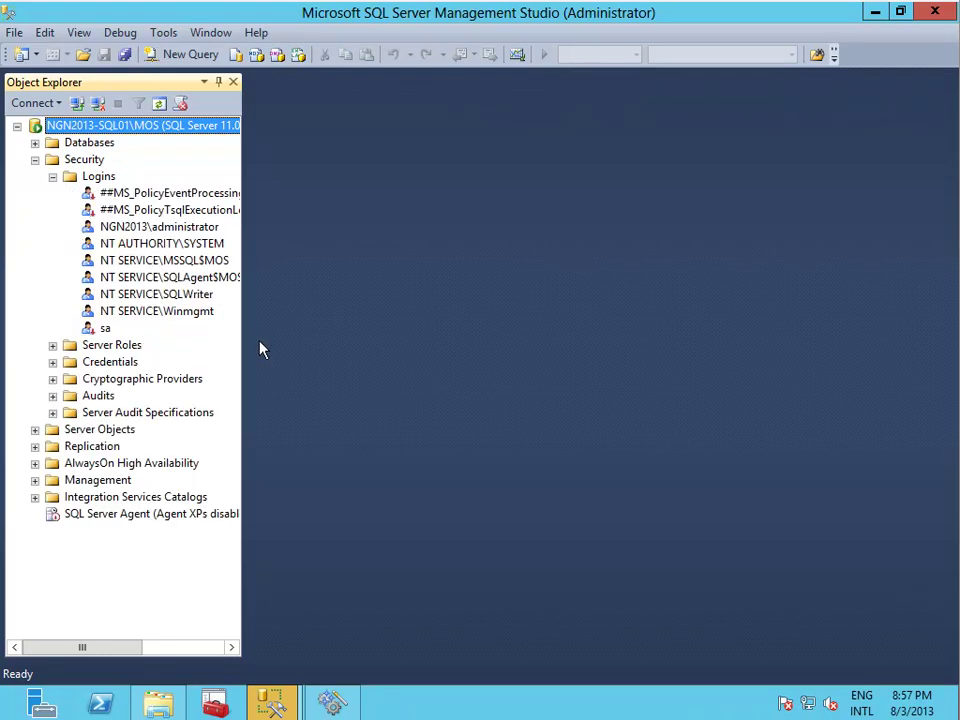
{"action": "left_click_drag", "start_coordinate": [245, 347], "coordinate": [304, 359]}
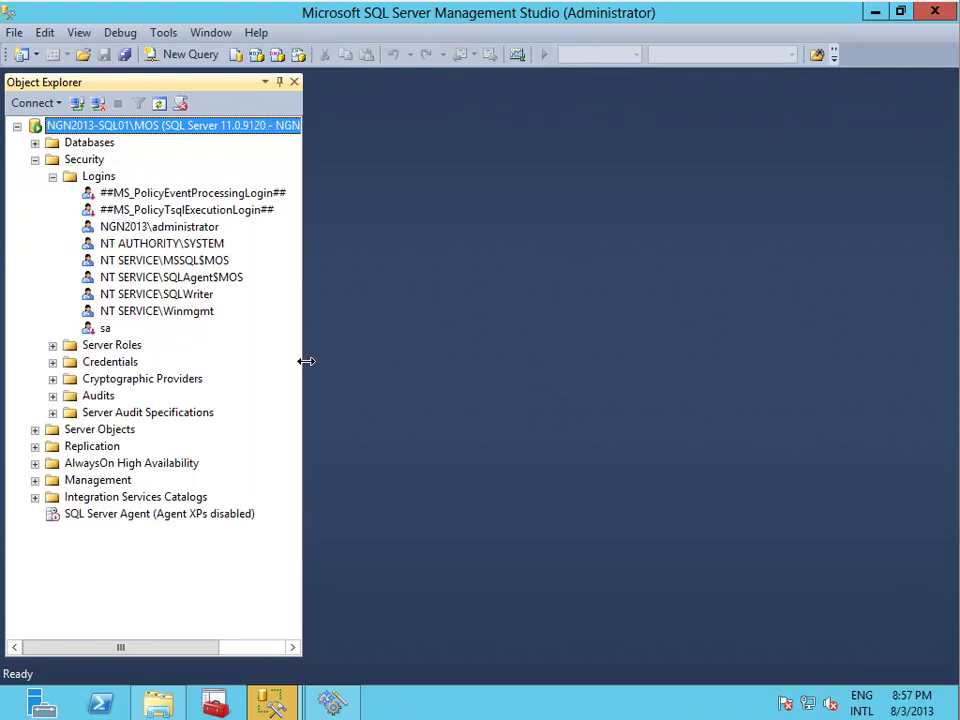
{"action": "right_click", "coordinate": [101, 187]}
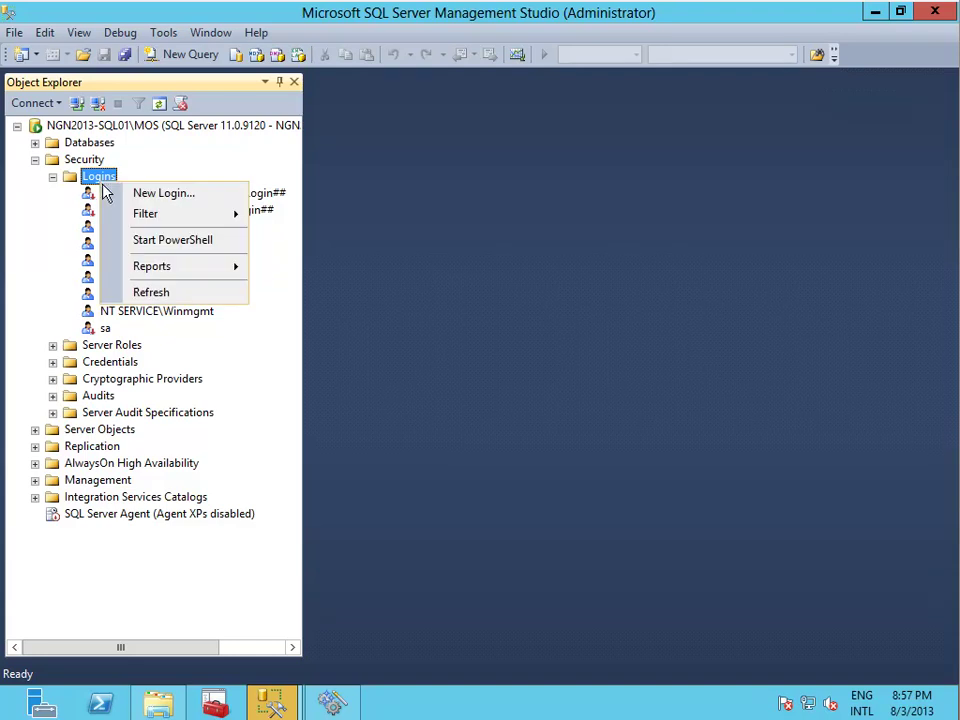
{"action": "left_click", "coordinate": [113, 193]}
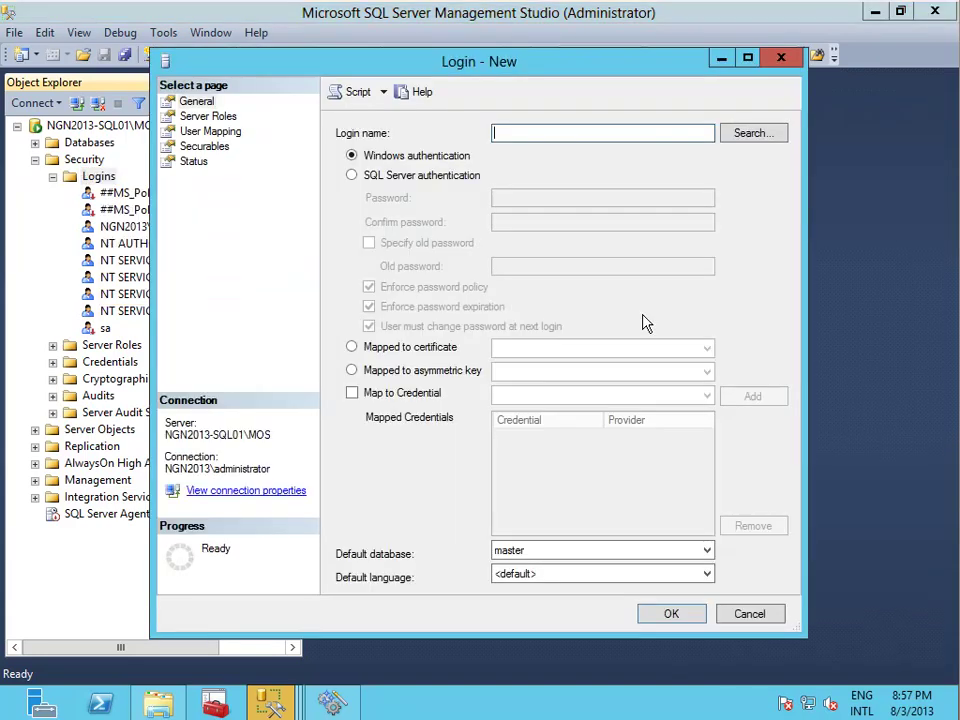
Find and select the SharePoint farm services account by searching the Entire Directory.
{"action": "left_click", "coordinate": [745, 137]}
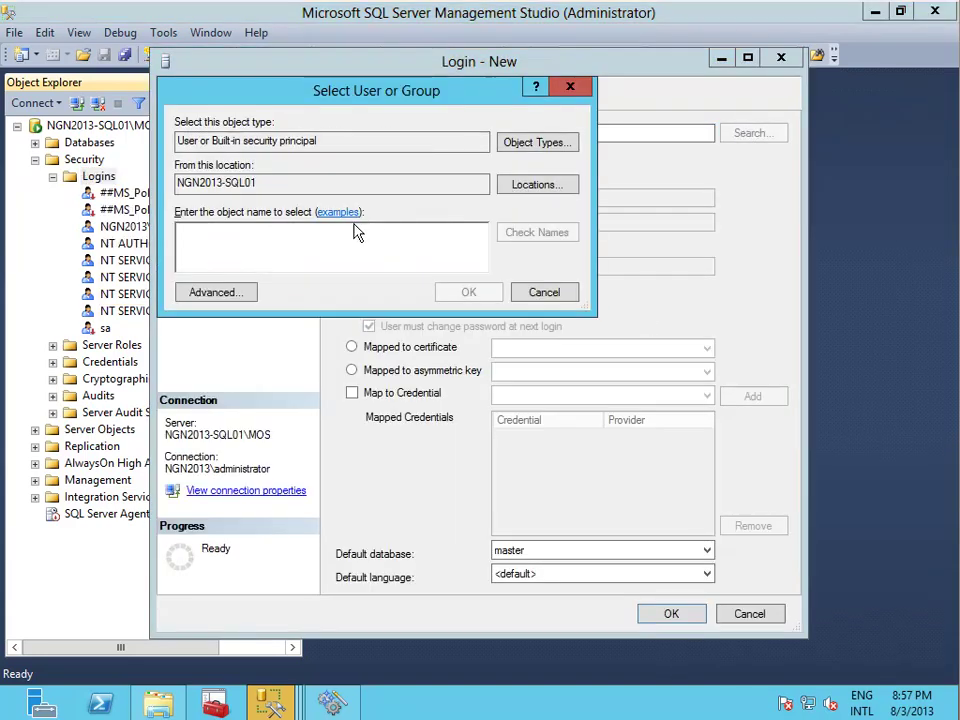
{"action": "left_click", "coordinate": [511, 187]}
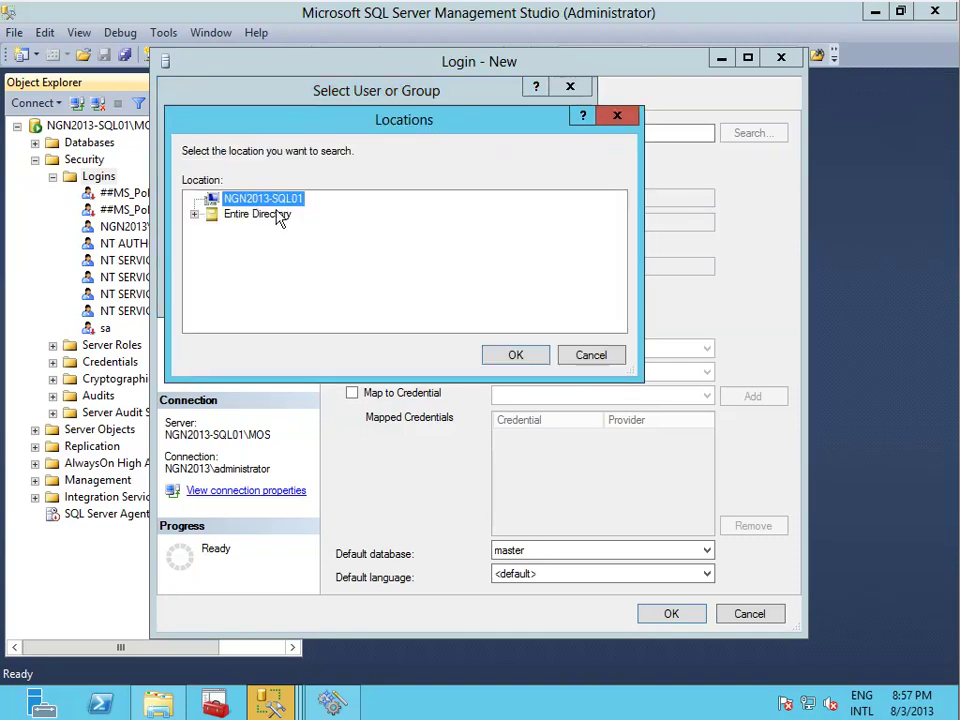
{"action": "left_click", "coordinate": [277, 215]}
{"action": "left_click", "coordinate": [525, 362]}
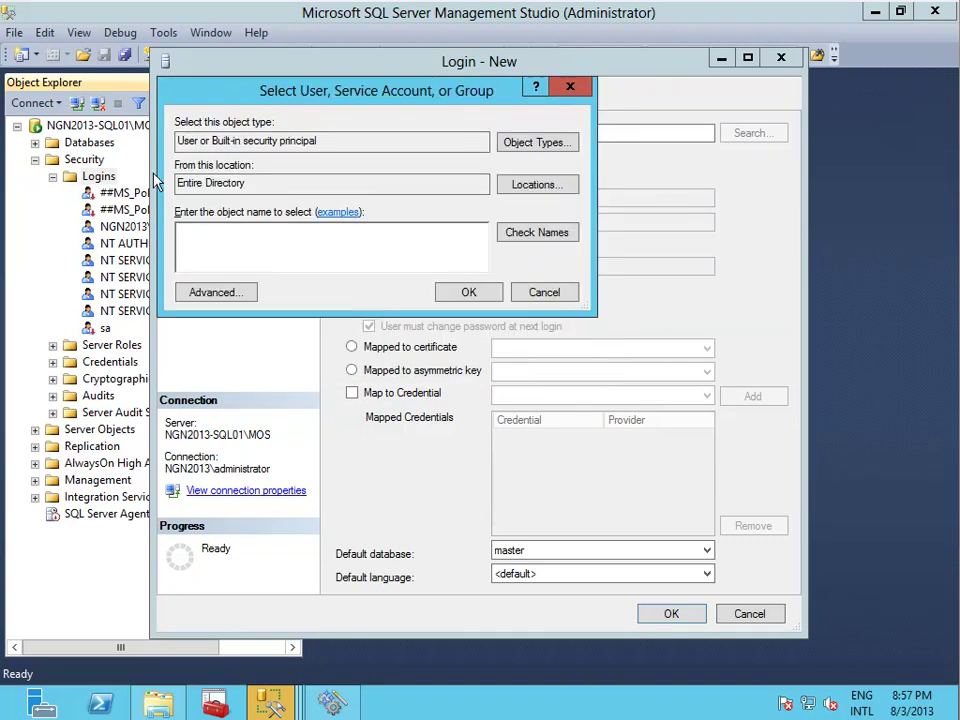
{"action": "left_click", "coordinate": [231, 293]}
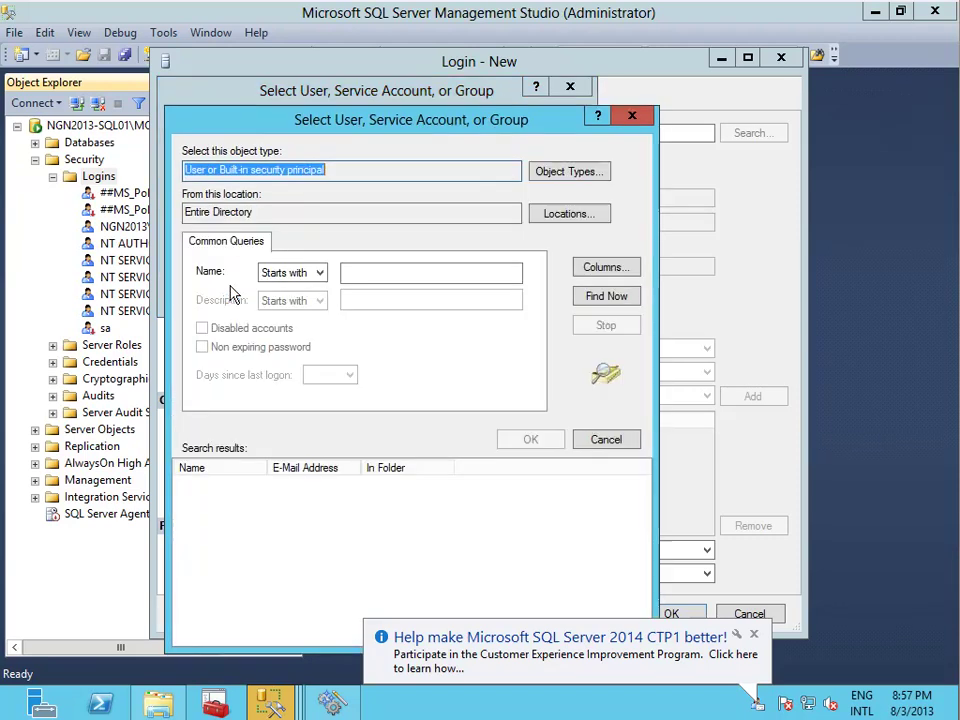
{"action": "left_click", "coordinate": [612, 298]}
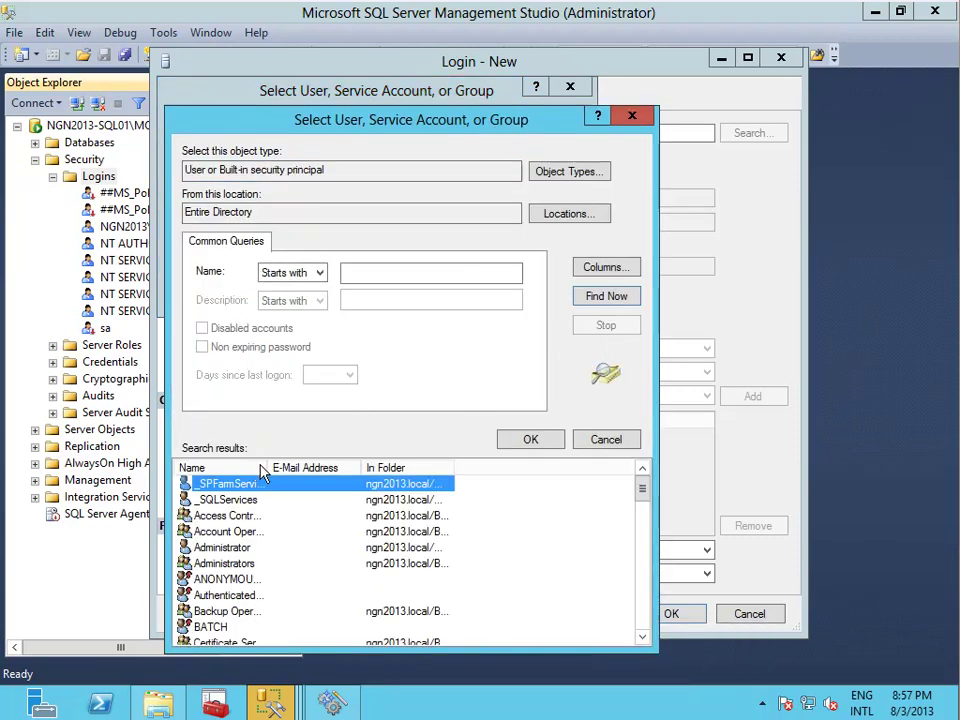
{"action": "double_click", "coordinate": [296, 487]}
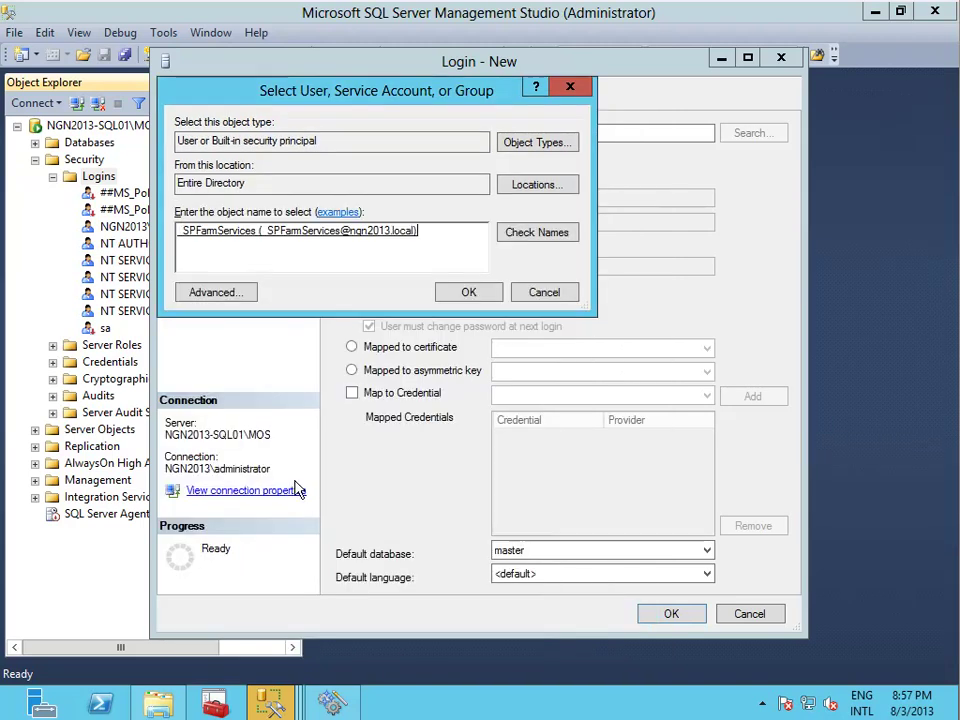
{"action": "left_click", "coordinate": [468, 297]}
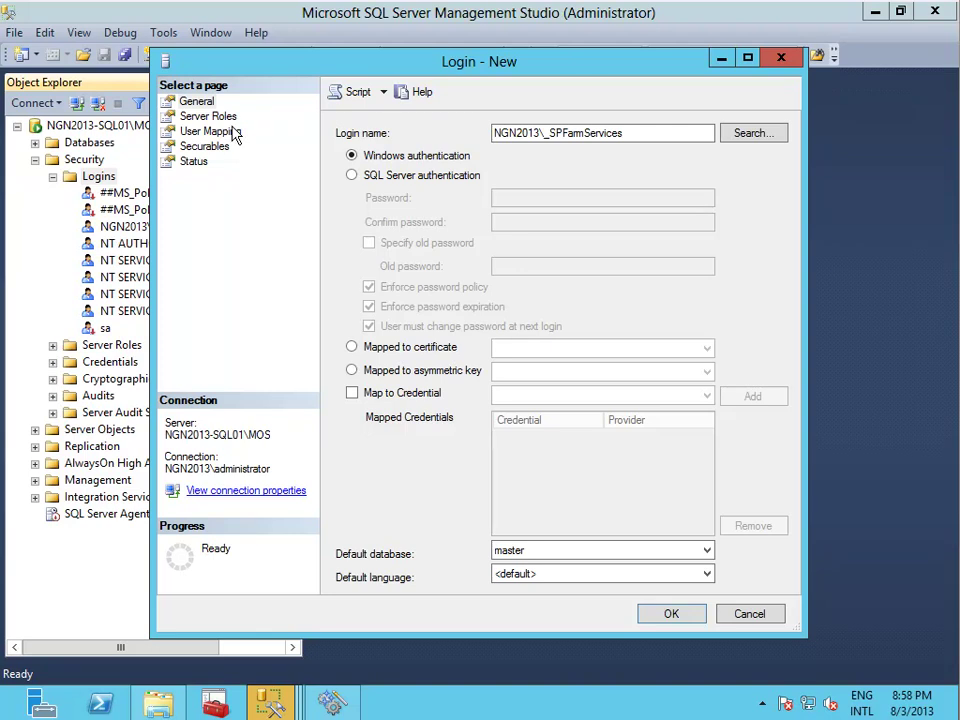
Grant the new login the sysadmin server role and save it.
{"action": "left_click", "coordinate": [200, 117]}
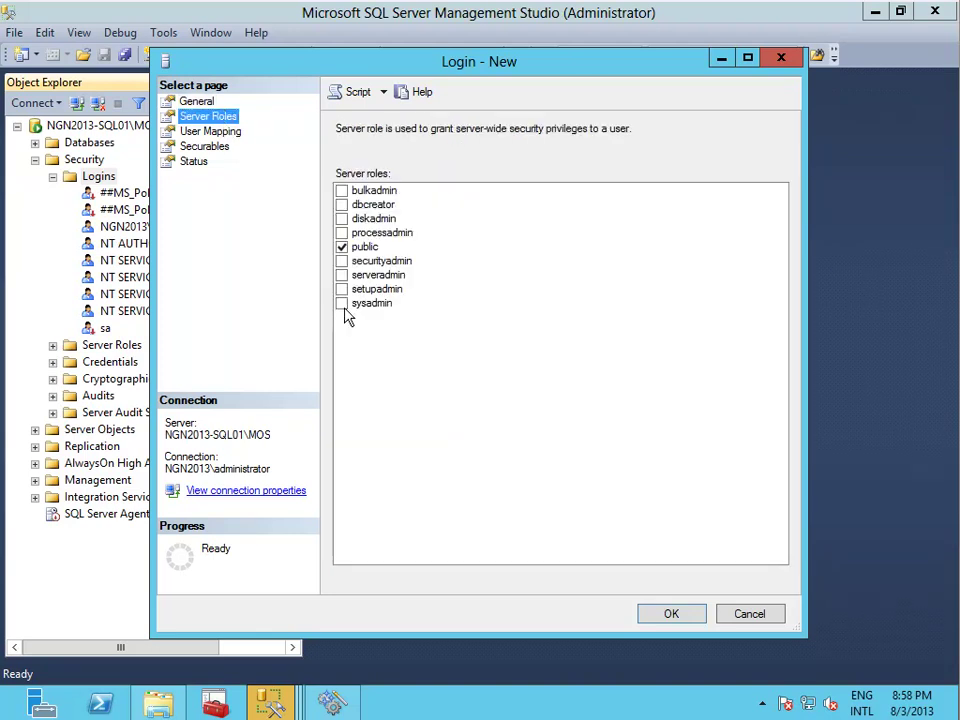
{"action": "left_click", "coordinate": [342, 303]}
{"action": "left_click", "coordinate": [690, 620]}
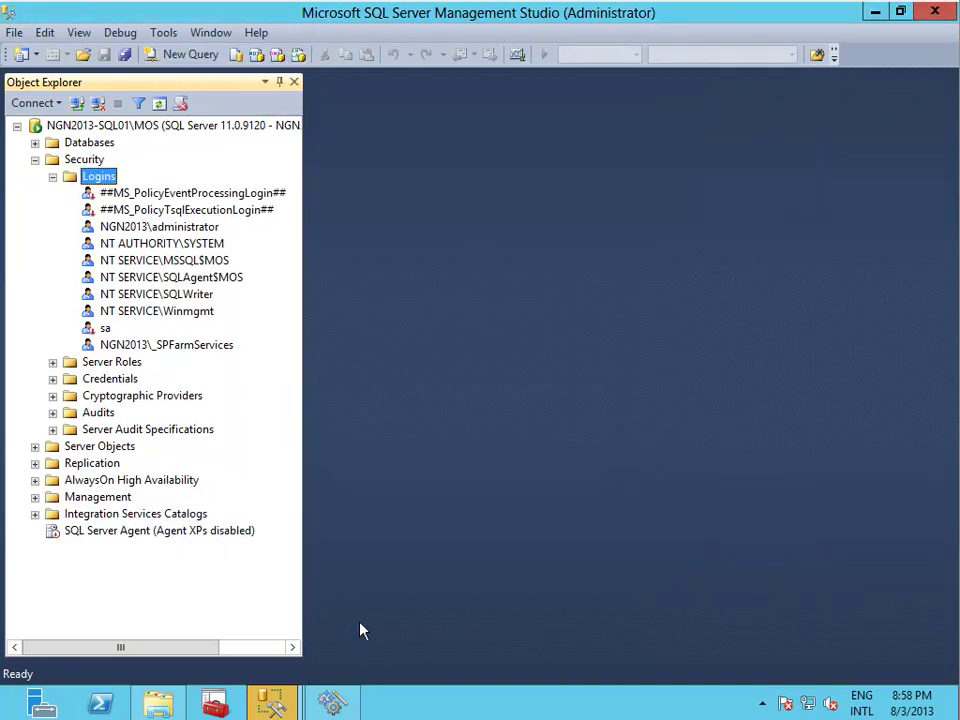
{"action": "left_click", "coordinate": [332, 703]}
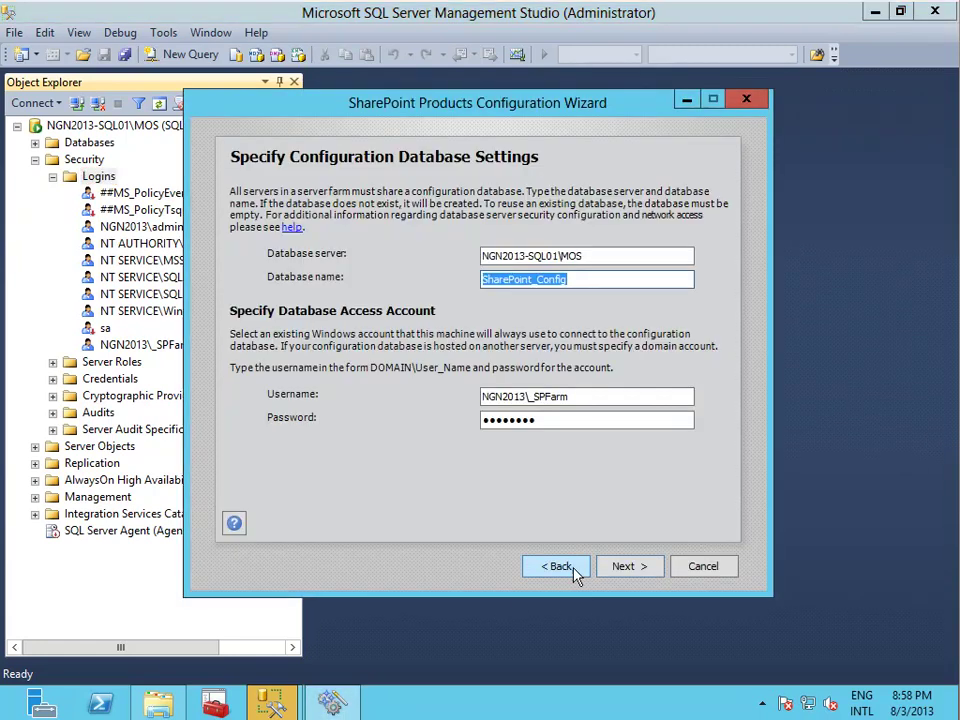
Change the database access username to the farm services account and continue.
{"action": "left_click", "coordinate": [637, 398]}
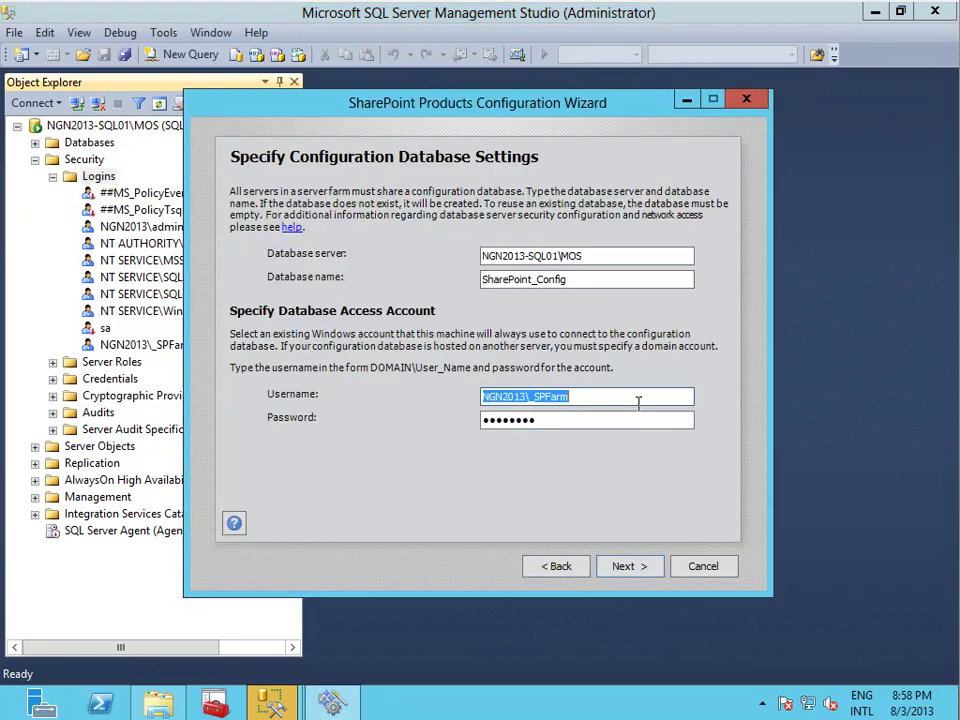
{"action": "left_click", "coordinate": [637, 398]}
{"action": "type", "text": "Services"}
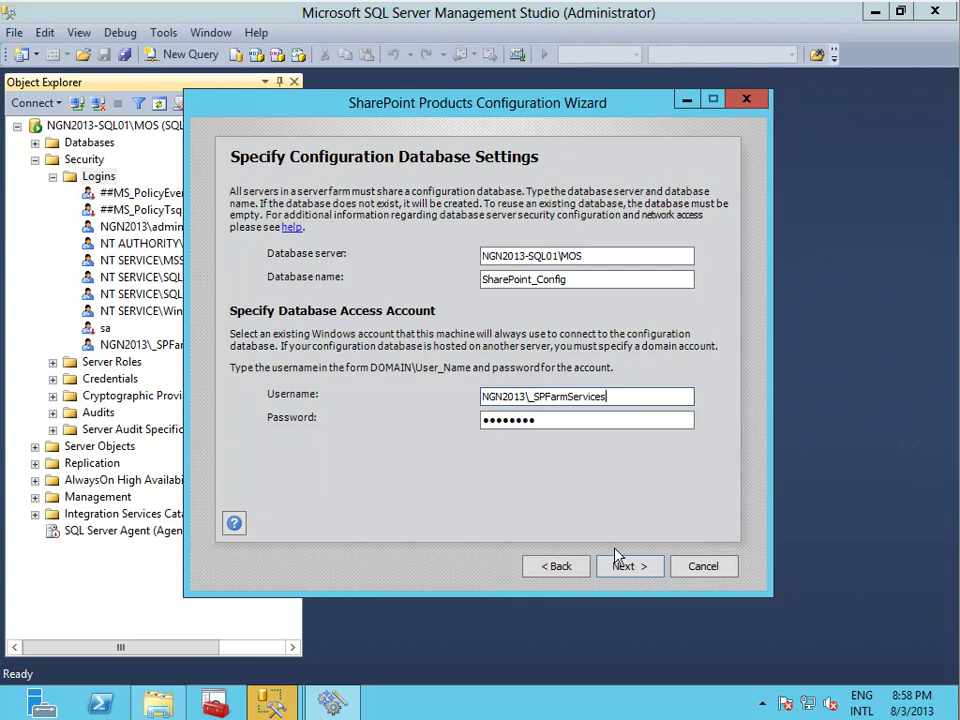
{"action": "left_click", "coordinate": [627, 570]}
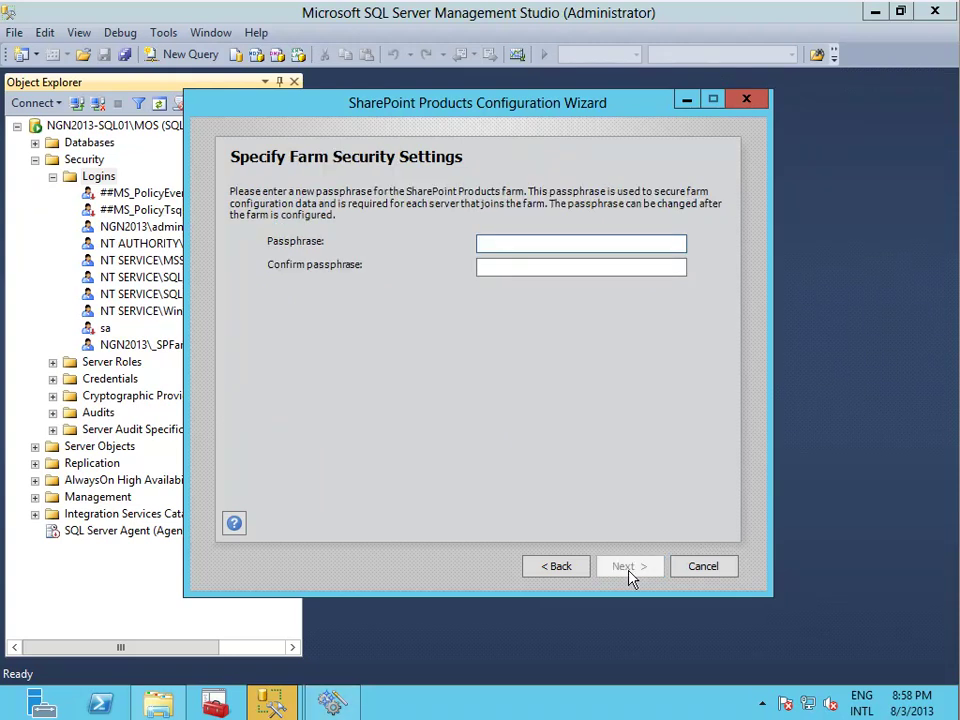
Enter and confirm the farm passphrase.
{"action": "type", "text": "••••••••"}
{"action": "key", "text": "Tab"}
{"action": "type", "text": "•••••"}
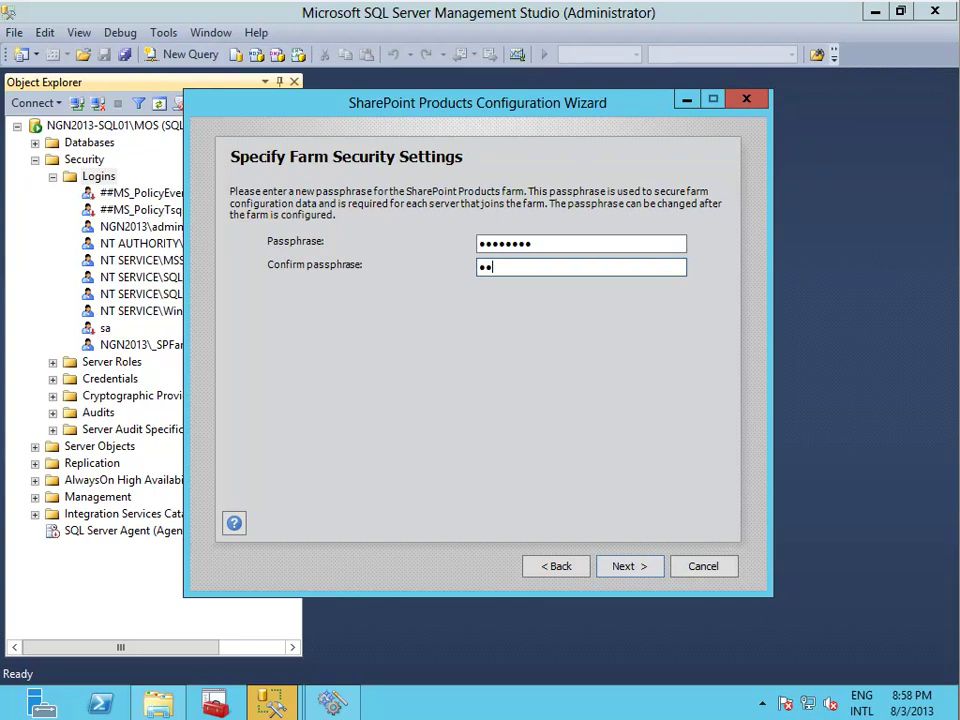
{"action": "type", "text": "•••"}
{"action": "left_click", "coordinate": [636, 577]}
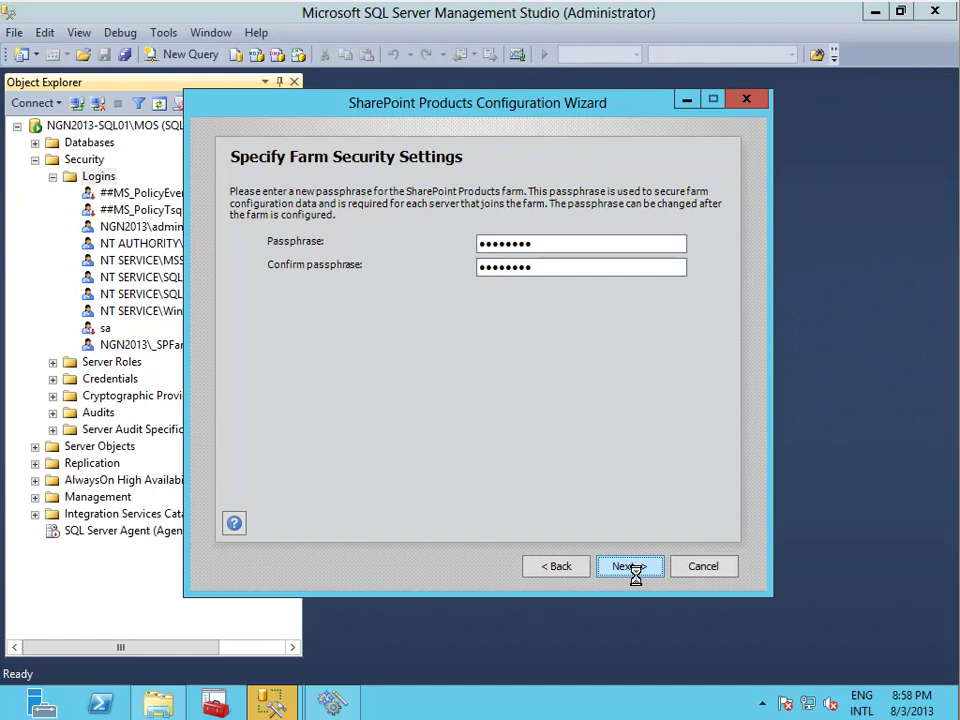
Set Central Administration to port 2013 and complete the farm configuration.
{"action": "left_click", "coordinate": [875, 13]}
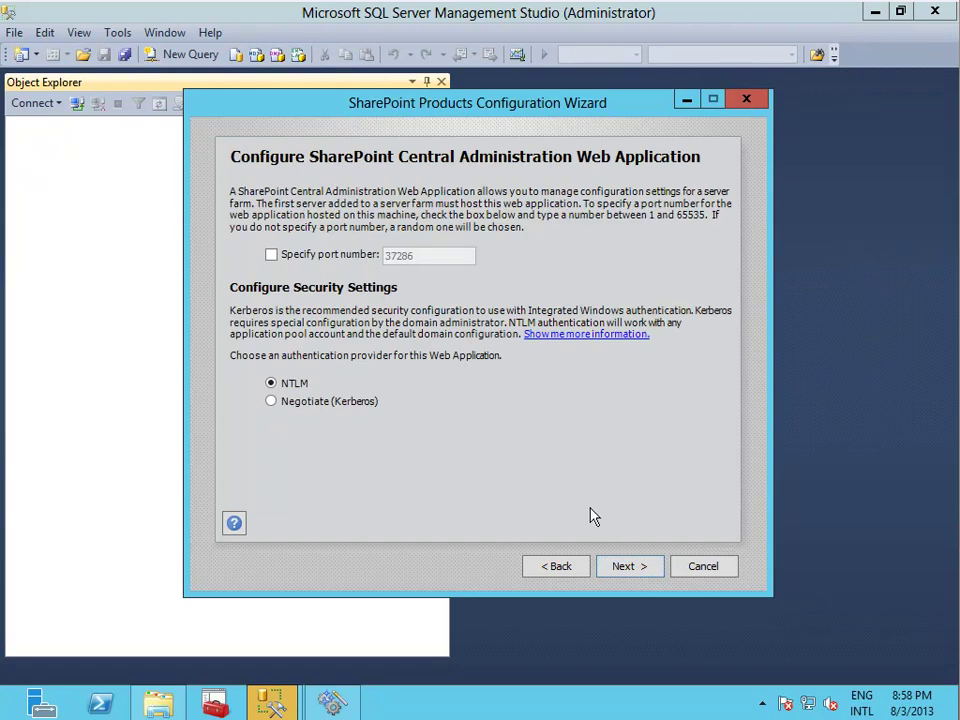
{"action": "left_click", "coordinate": [349, 258]}
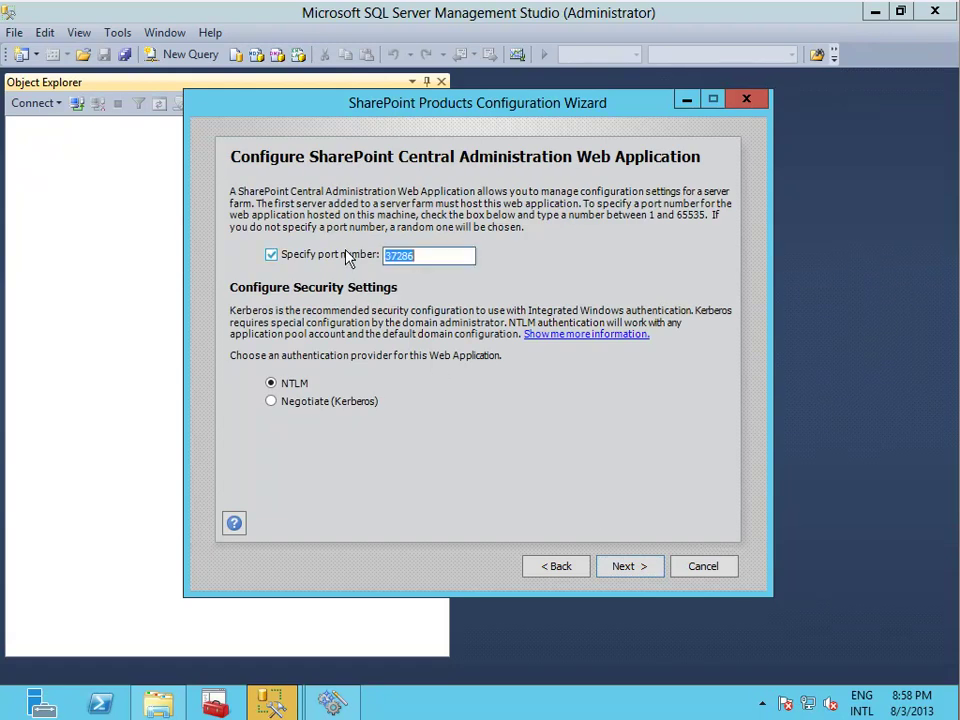
{"action": "type", "text": "2013"}
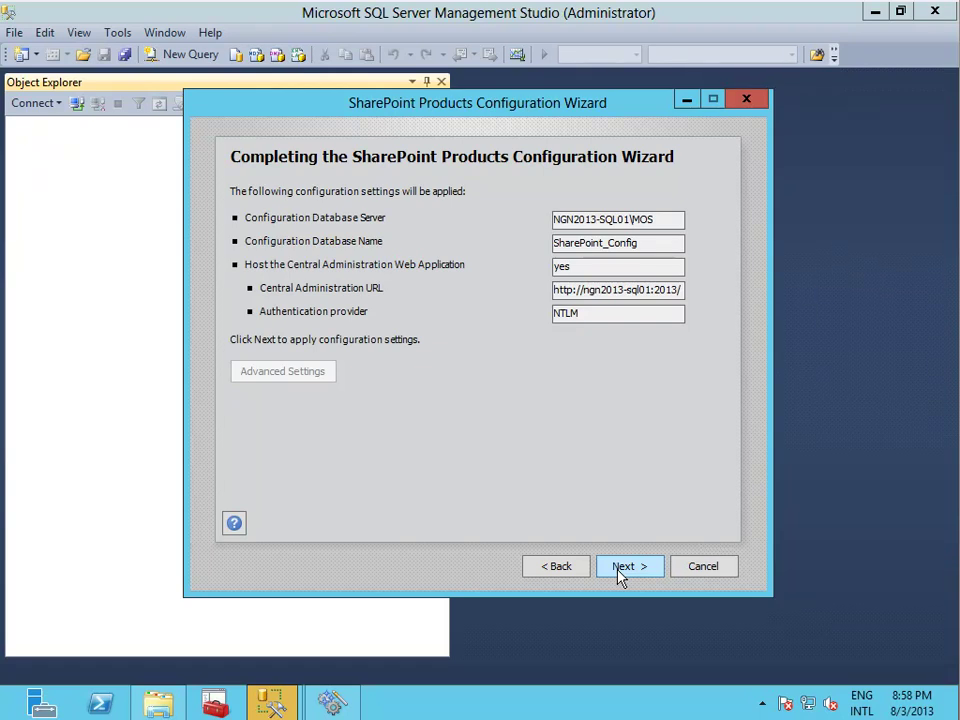
{"action": "left_click", "coordinate": [622, 567]}
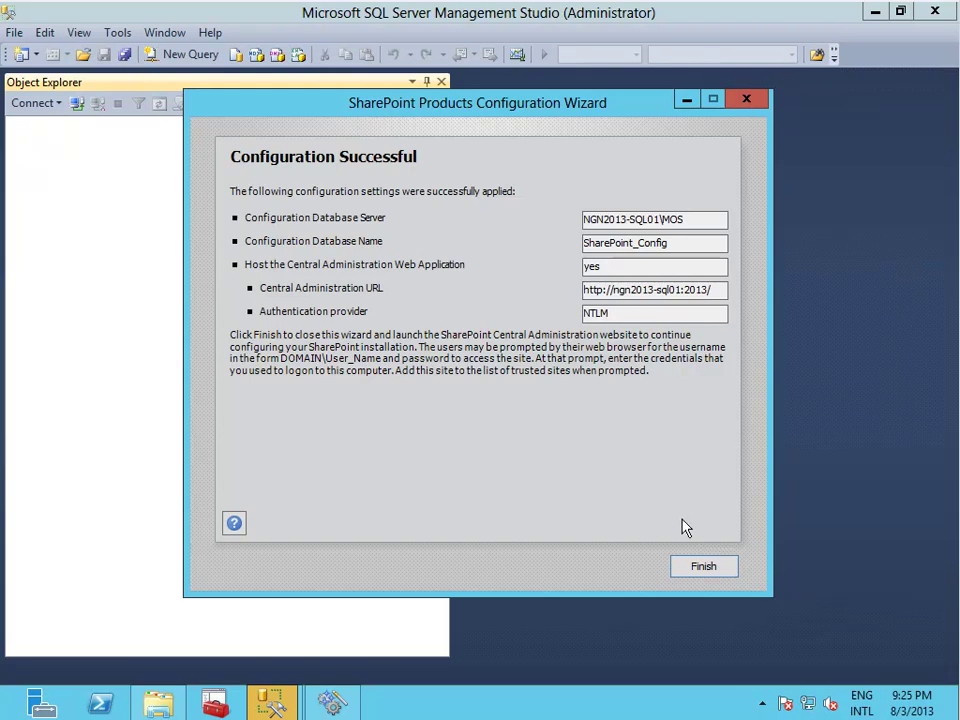
{"action": "left_click", "coordinate": [700, 569]}
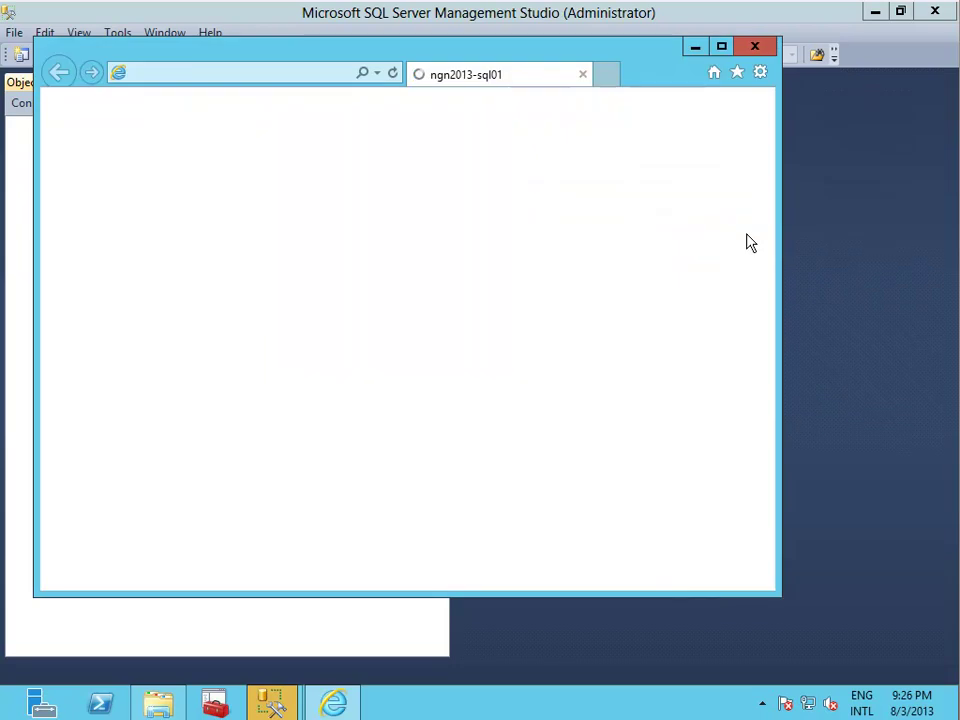
Sign in with the administrator password and accept the recommended browser settings.
{"action": "left_click", "coordinate": [721, 46]}
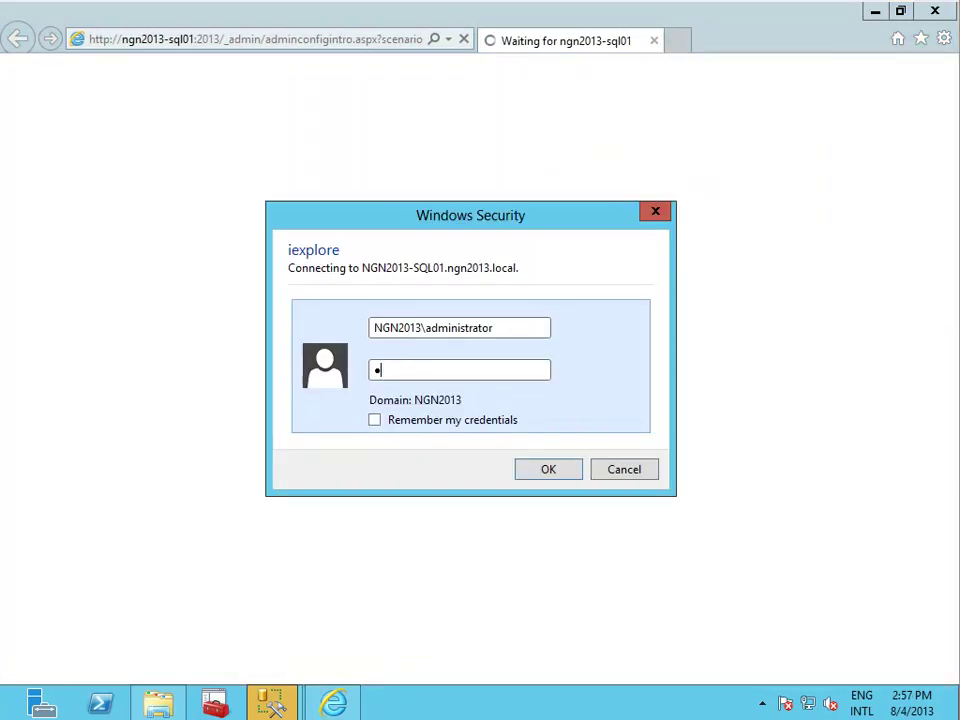
{"action": "type", "text": "a$$w0rd"}
{"action": "key", "text": "Return"}
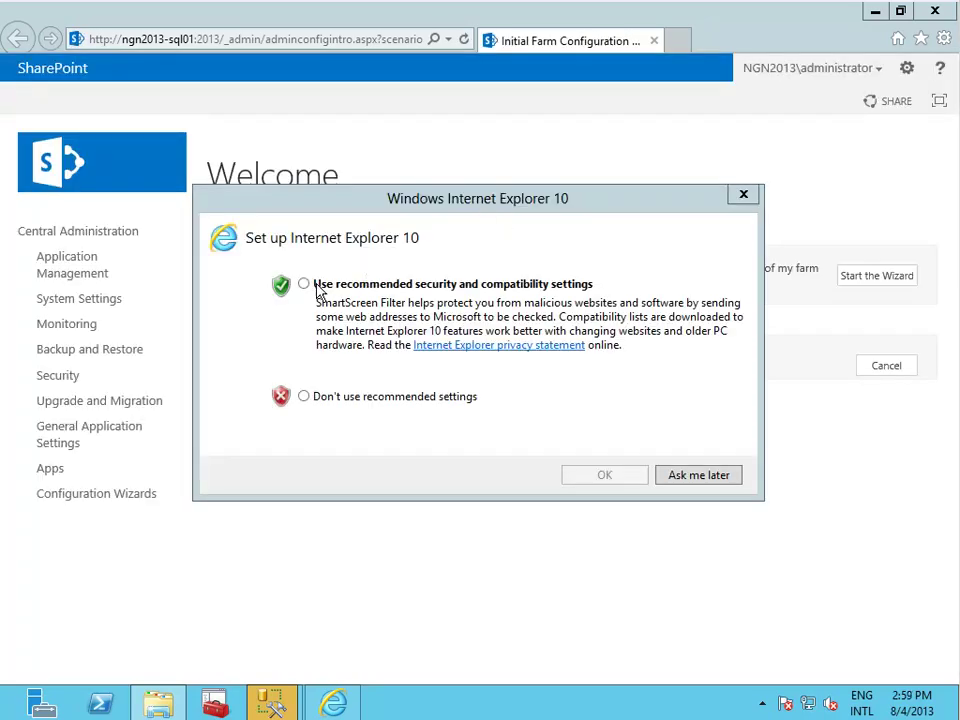
{"action": "left_click", "coordinate": [305, 285]}
{"action": "left_click", "coordinate": [604, 475]}
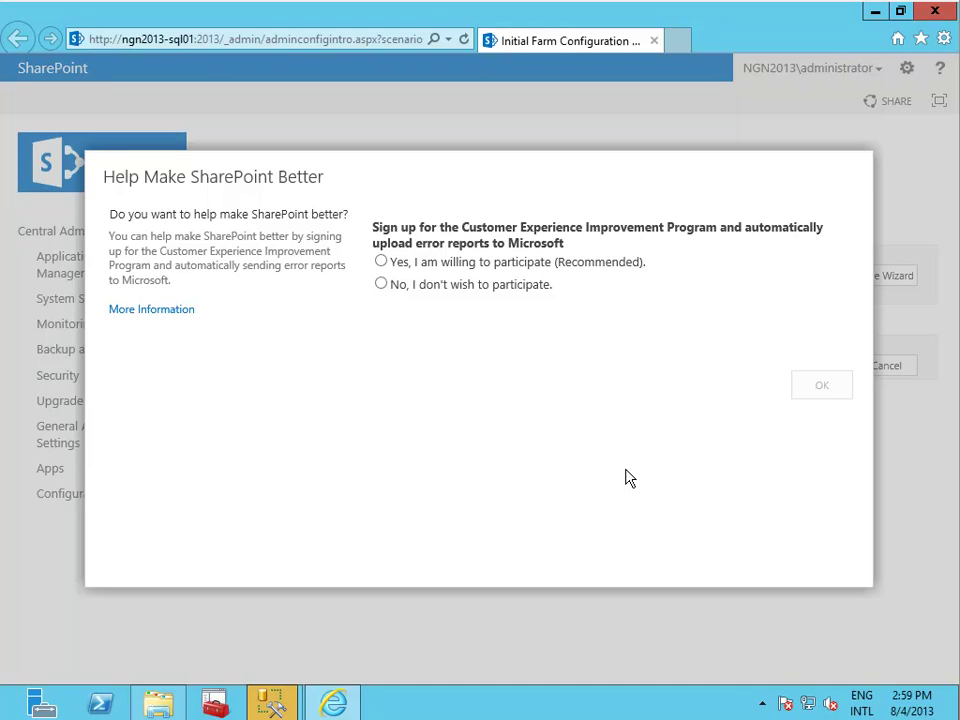
Opt into the Customer Experience Improvement Program and start the Initial Farm Configuration Wizard.
{"action": "left_click", "coordinate": [382, 263]}
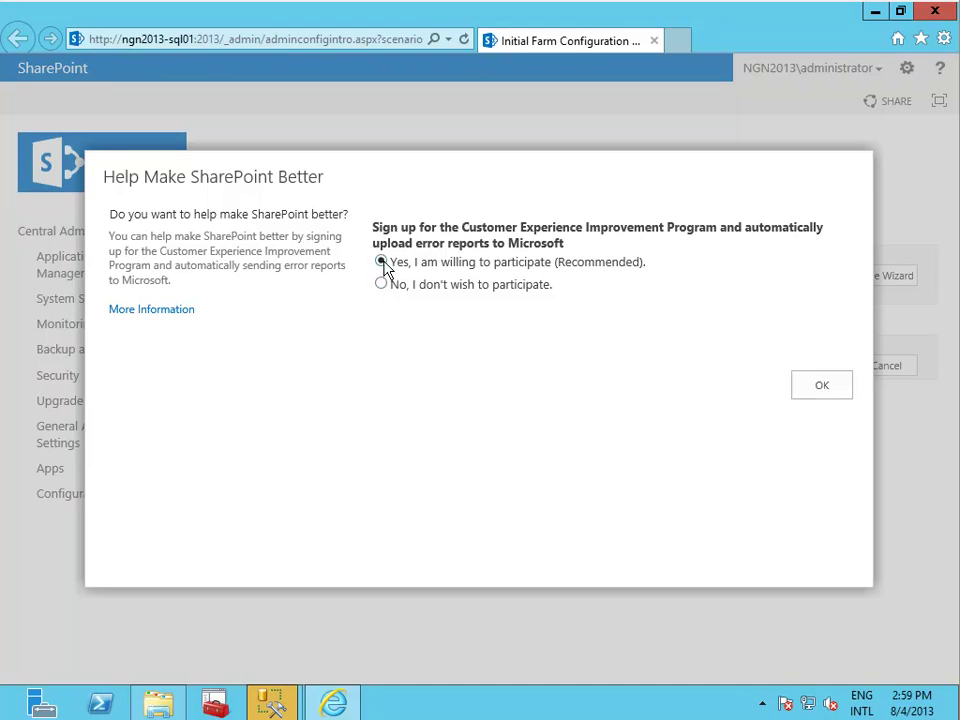
{"action": "left_click", "coordinate": [829, 381]}
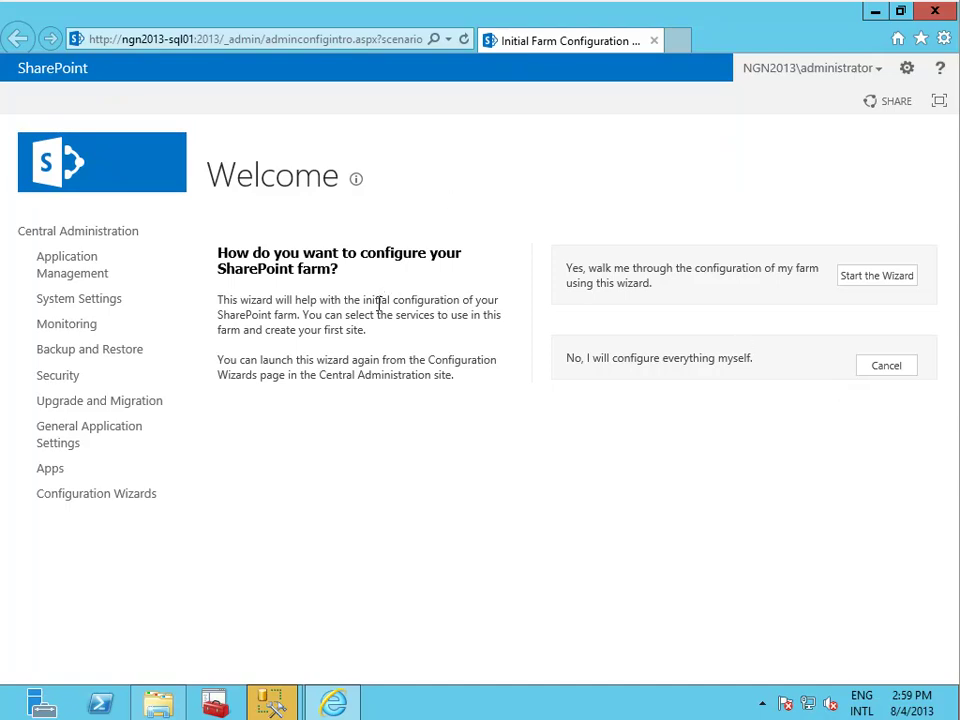
{"action": "left_click", "coordinate": [870, 283]}
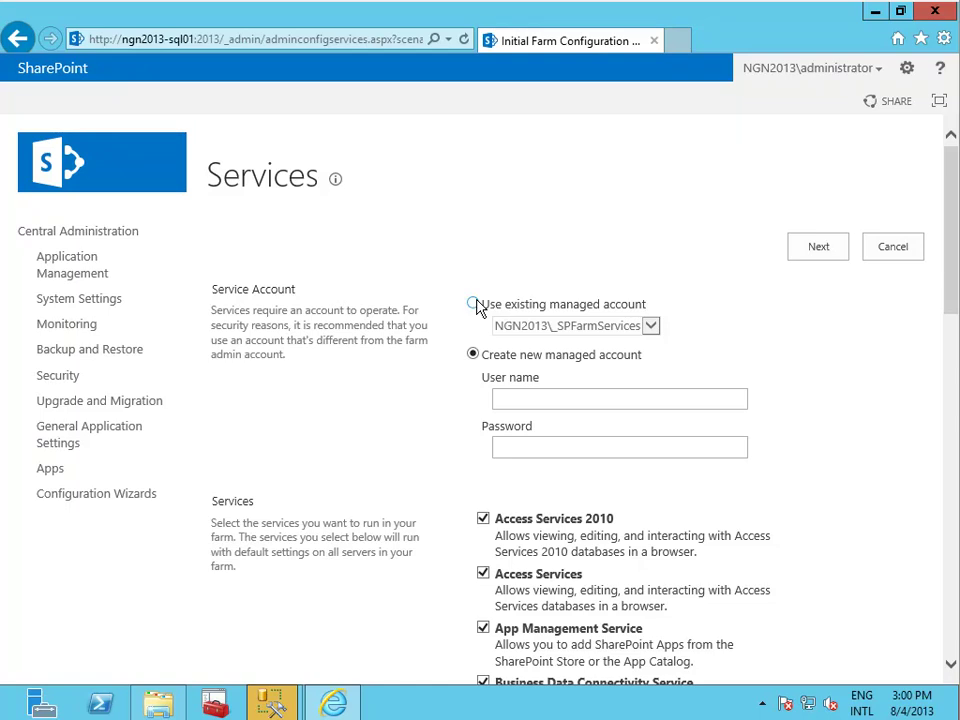
Enter the new managed account's user name and password.
{"action": "left_click_drag", "start_coordinate": [953, 310], "coordinate": [953, 340]}
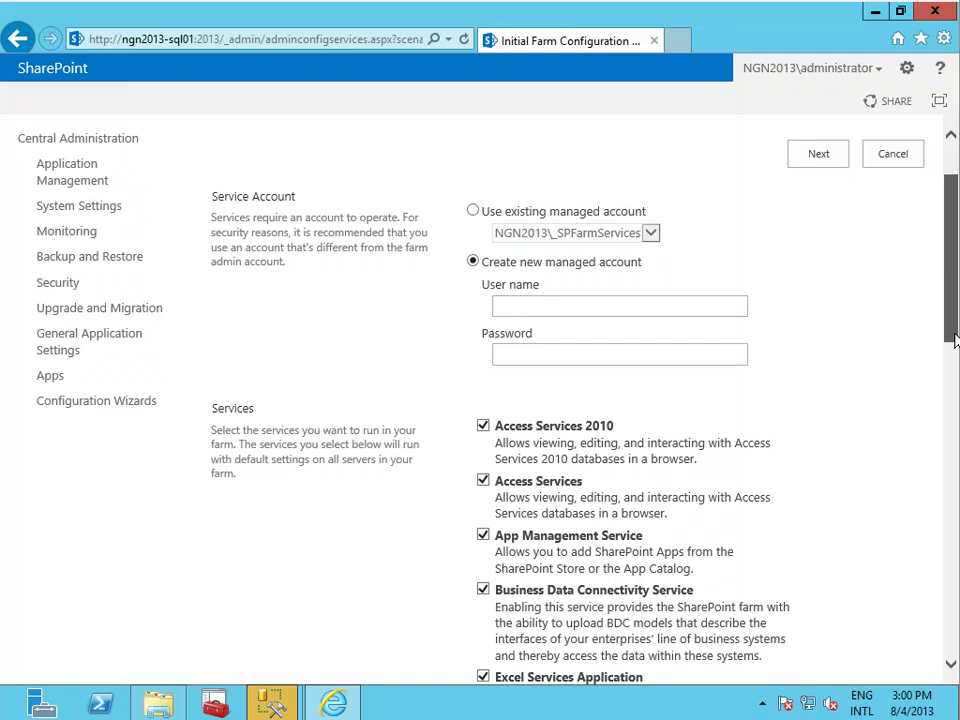
{"action": "left_click_drag", "start_coordinate": [953, 340], "coordinate": [943, 504]}
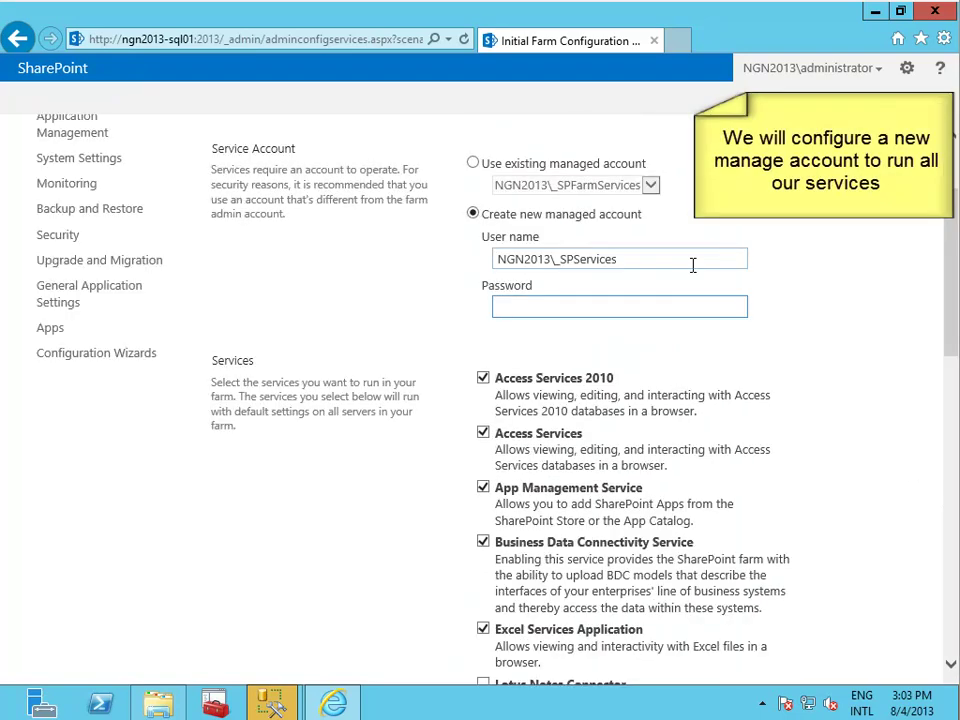
{"action": "key", "text": "Tab"}
{"action": "type", "text": "p@ssw0rd"}
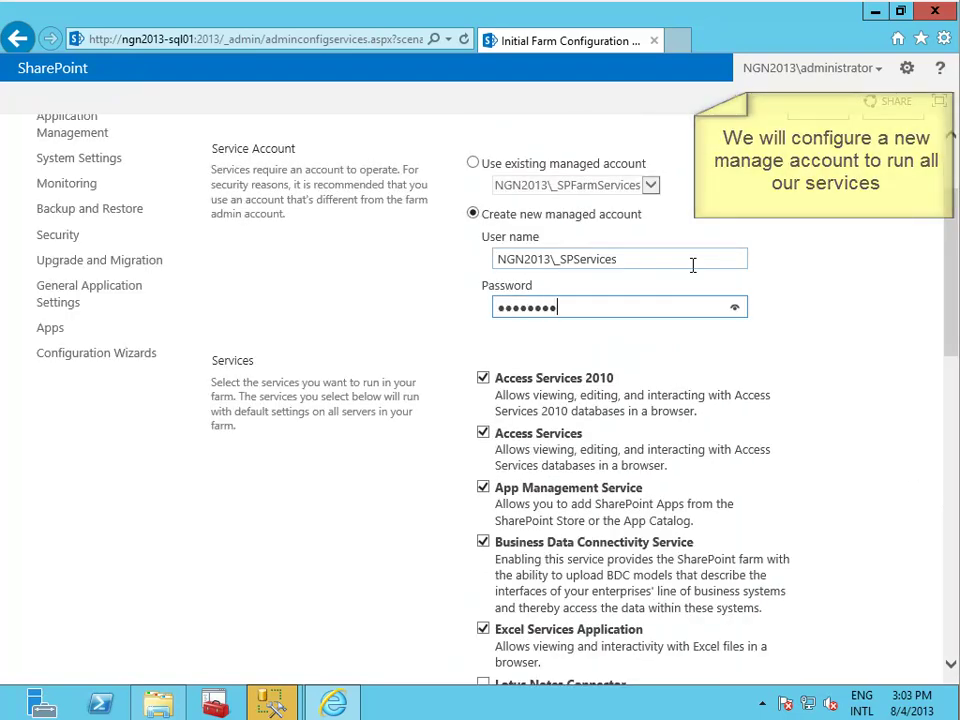
Untick Access Services 2010 and Access Services so only the needed services stay selected.
{"action": "left_click_drag", "start_coordinate": [954, 268], "coordinate": [955, 316]}
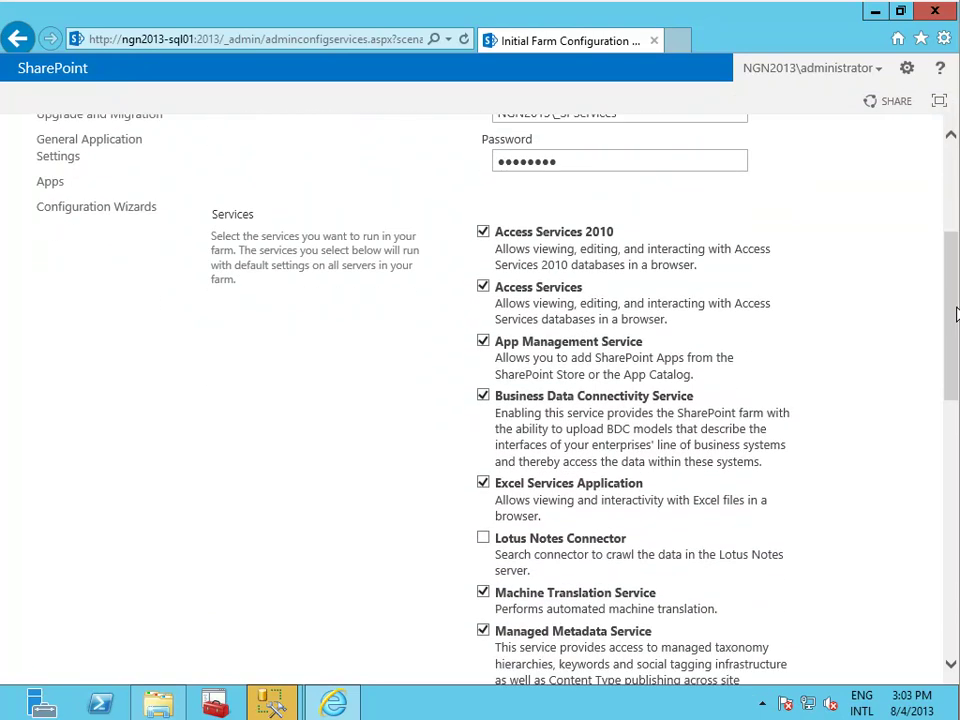
{"action": "left_click", "coordinate": [483, 233]}
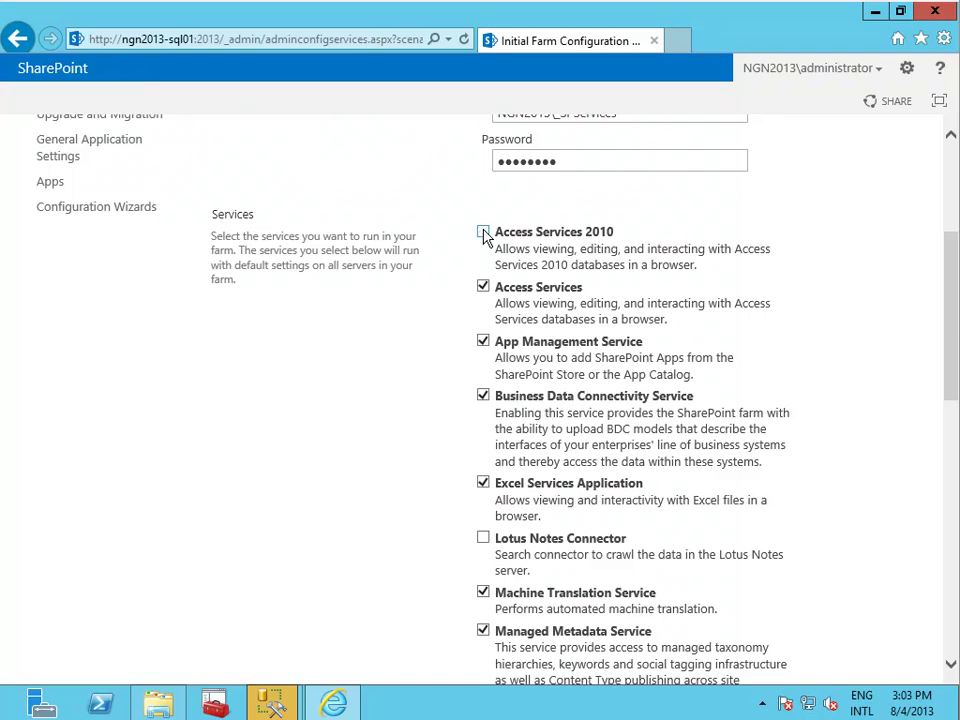
{"action": "left_click", "coordinate": [483, 289]}
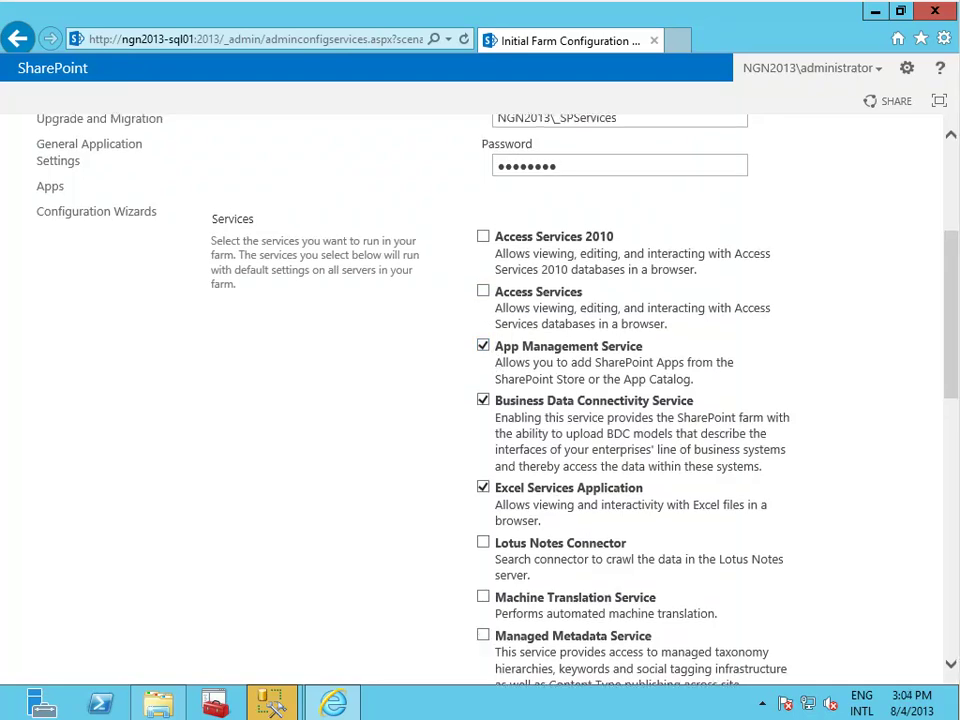
{"action": "left_click_drag", "start_coordinate": [950, 294], "coordinate": [955, 567]}
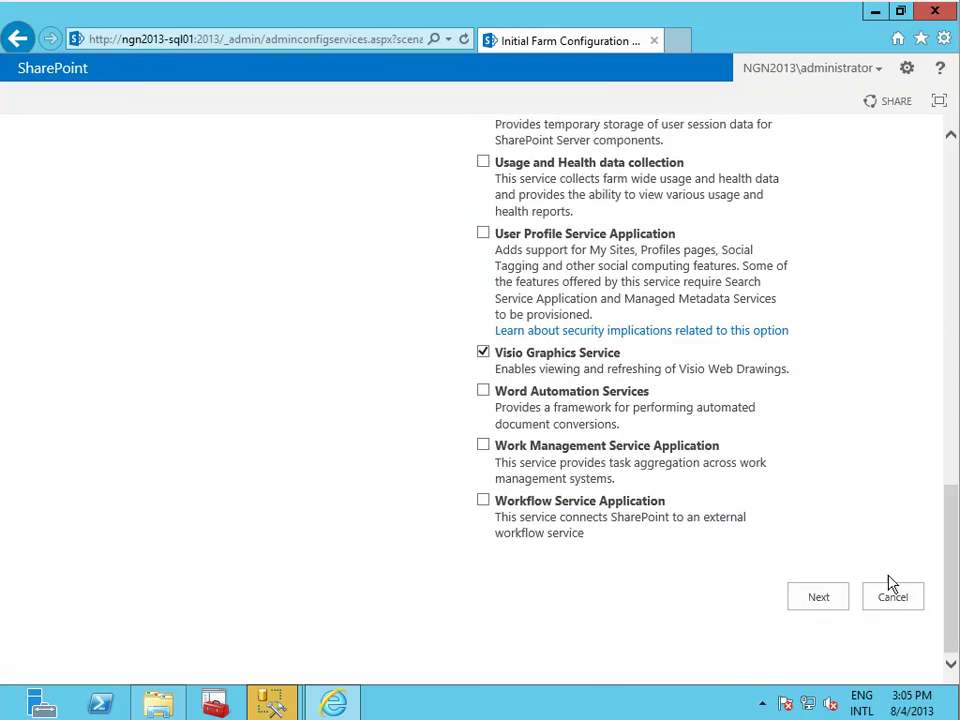
Submit the service selection, then finish the wizard once the Nagnoi Performance Center site is created.
{"action": "left_click", "coordinate": [829, 598]}
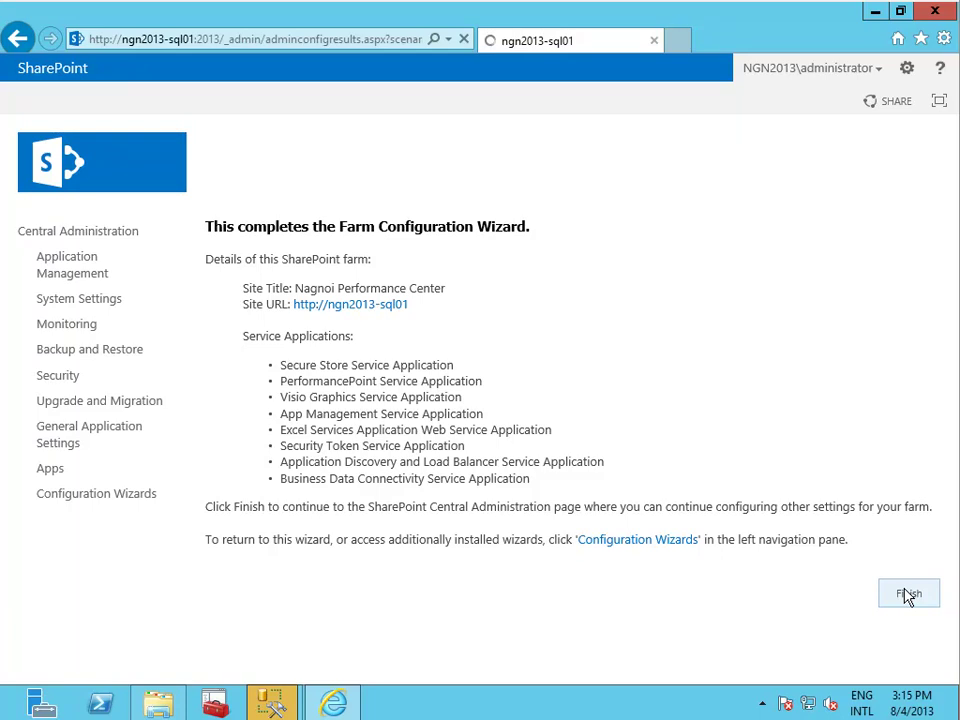
{"action": "left_click", "coordinate": [907, 596]}
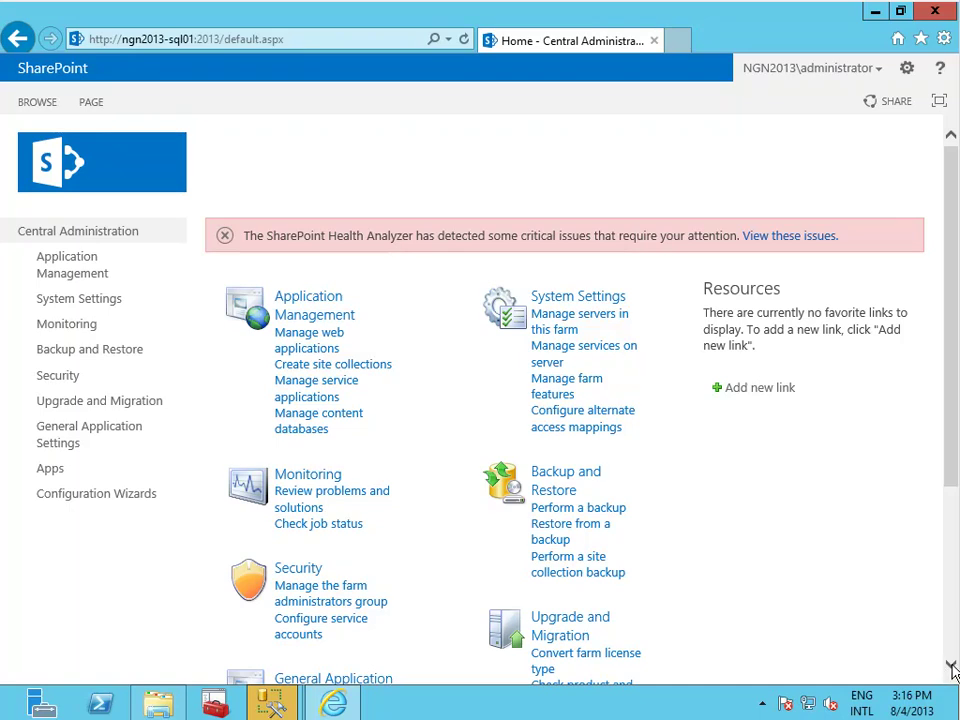
Open the health issues list and view the 'Drives are running out of free space' report.
{"action": "scroll", "coordinate": [943, 669], "scroll_direction": "down", "scroll_amount": 3}
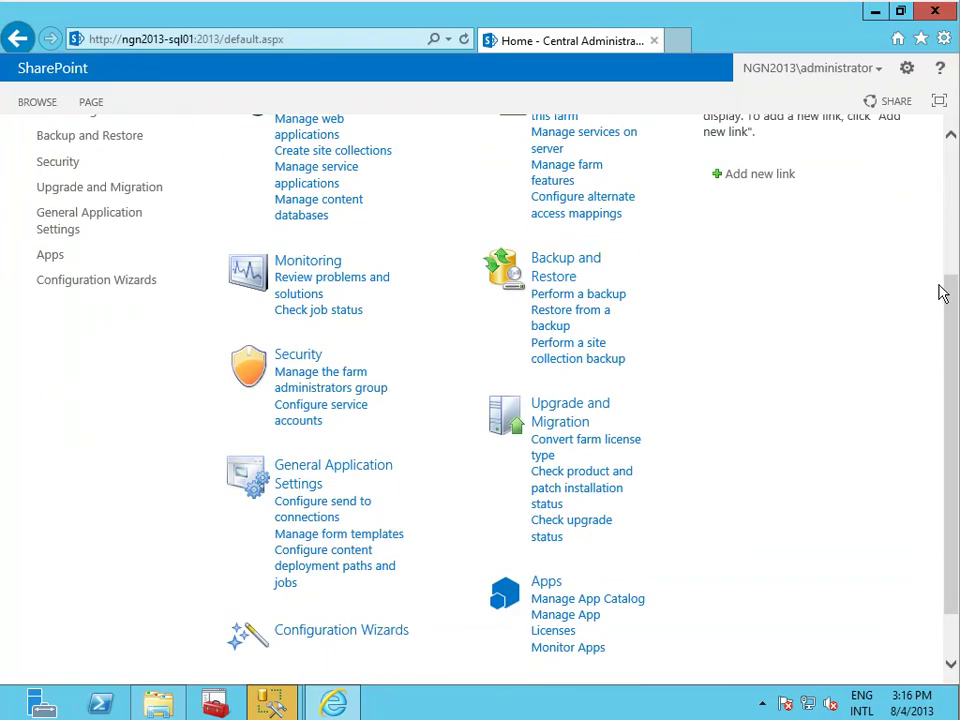
{"action": "mouse_move", "coordinate": [953, 303]}
{"action": "left_mouse_down"}
{"action": "mouse_move", "coordinate": [953, 343]}
{"action": "mouse_move", "coordinate": [953, 223]}
{"action": "left_mouse_up"}
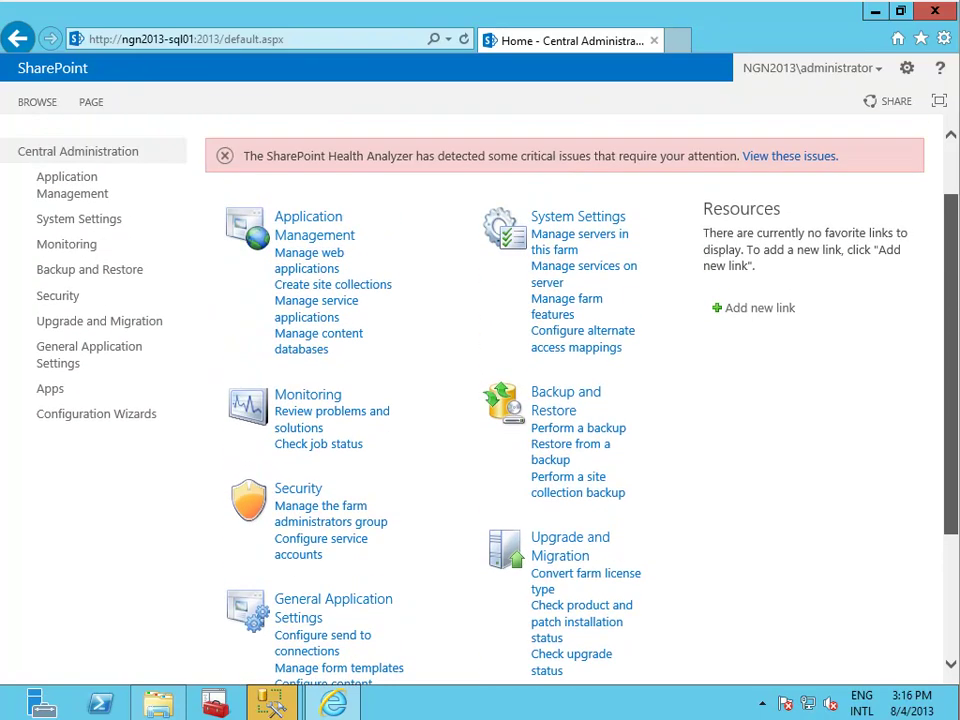
{"action": "scroll", "coordinate": [480, 400], "scroll_direction": "up", "scroll_amount": 2}
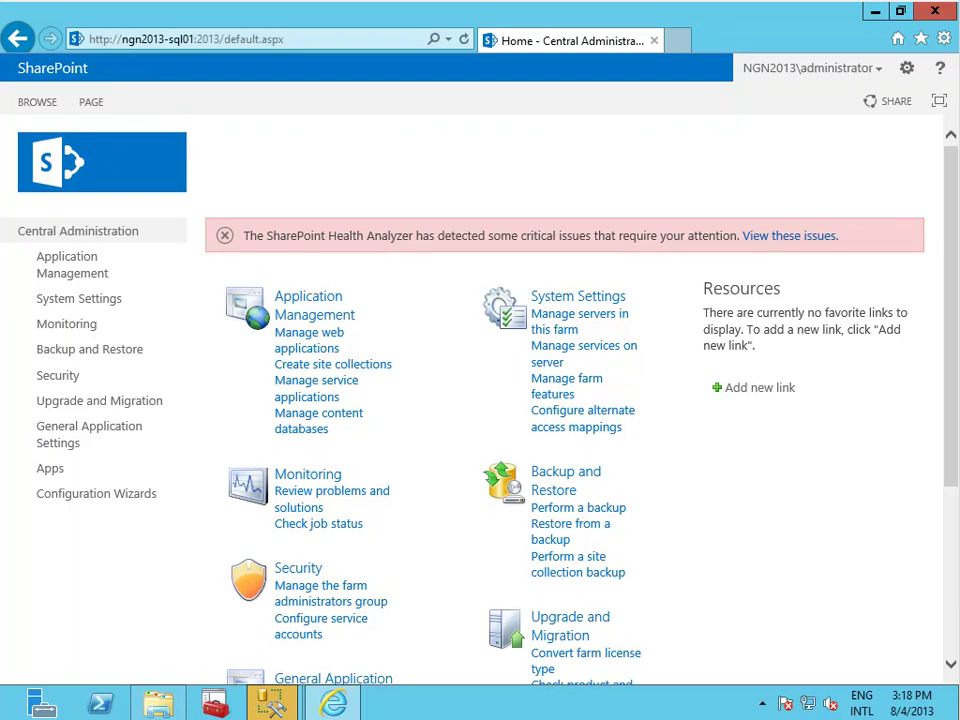
{"action": "left_click", "coordinate": [797, 240]}
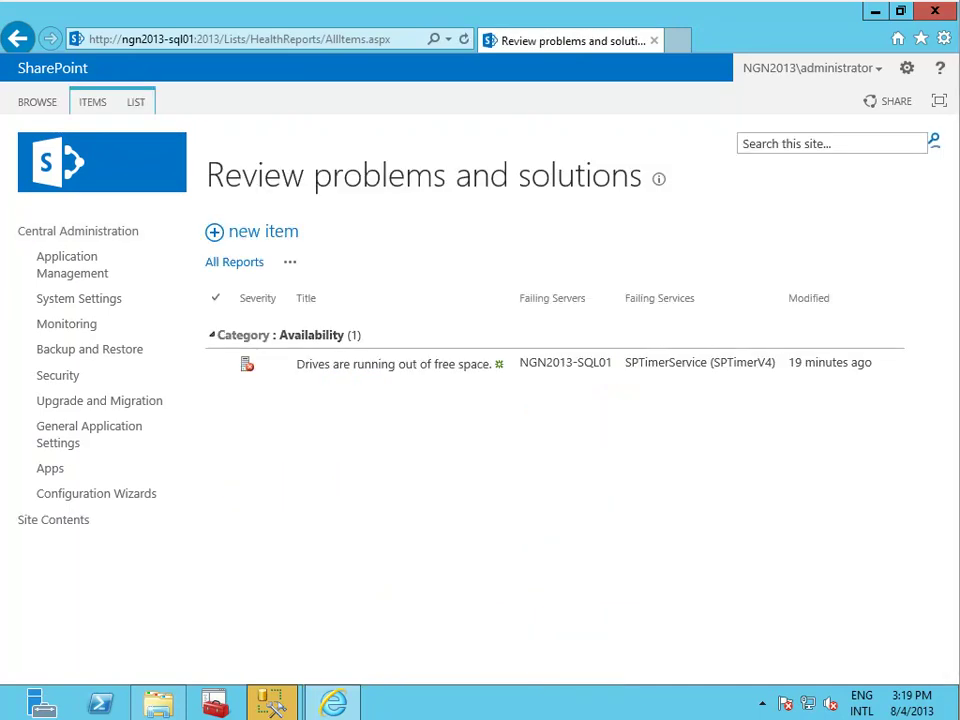
{"action": "left_click", "coordinate": [399, 368]}
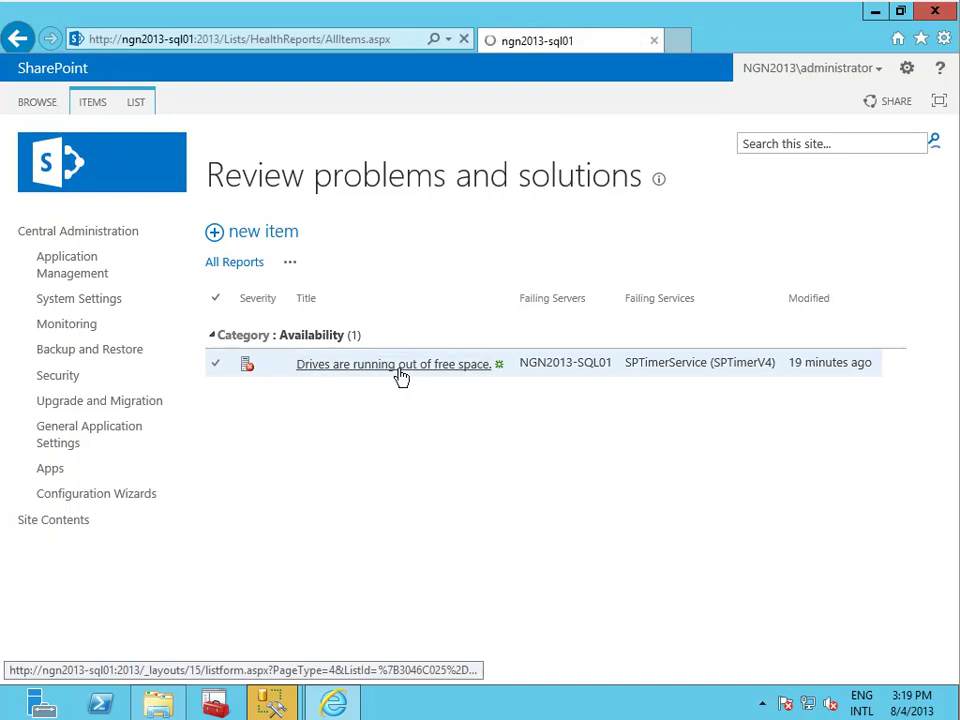
Add about:blank to trusted sites and return to the Central Administration home page.
{"action": "left_click", "coordinate": [155, 704]}
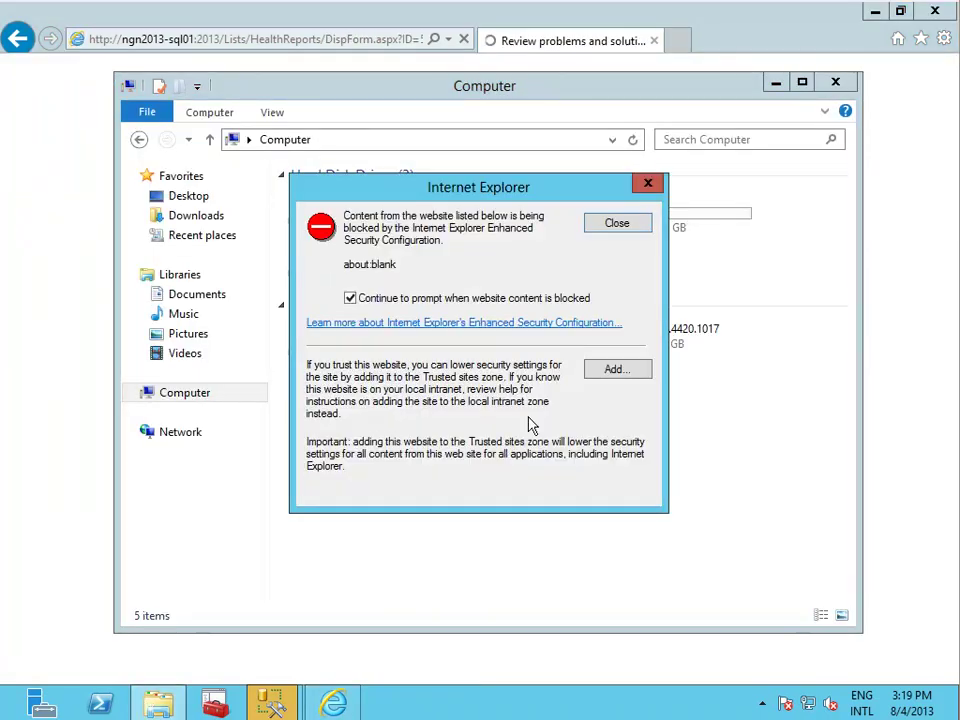
{"action": "left_click", "coordinate": [617, 371]}
{"action": "left_click", "coordinate": [612, 332]}
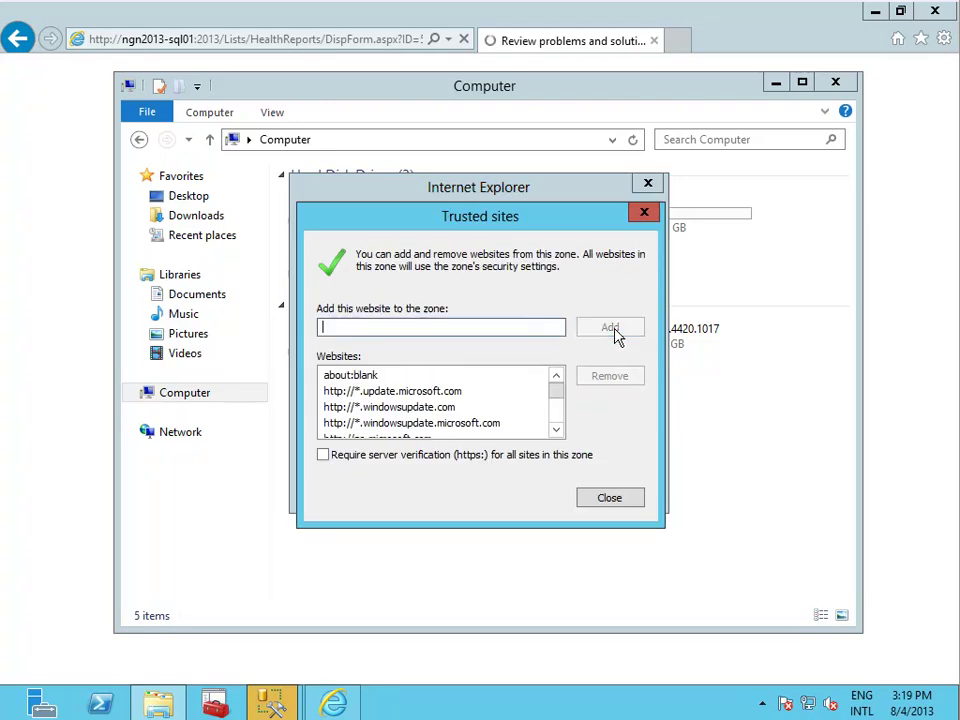
{"action": "left_click", "coordinate": [644, 213]}
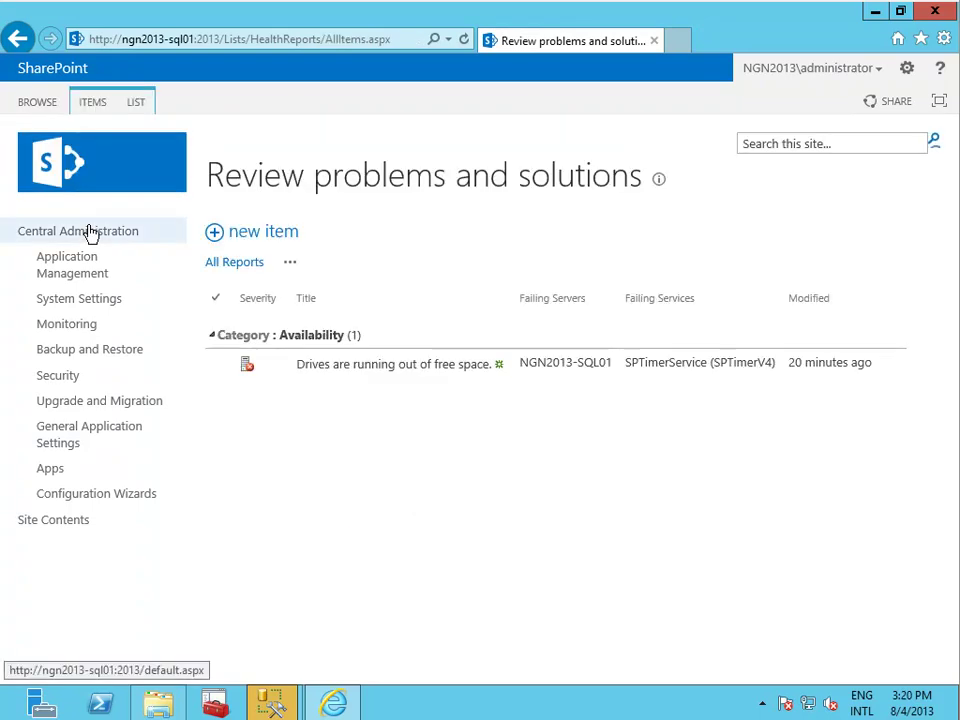
{"action": "left_click", "coordinate": [90, 232]}
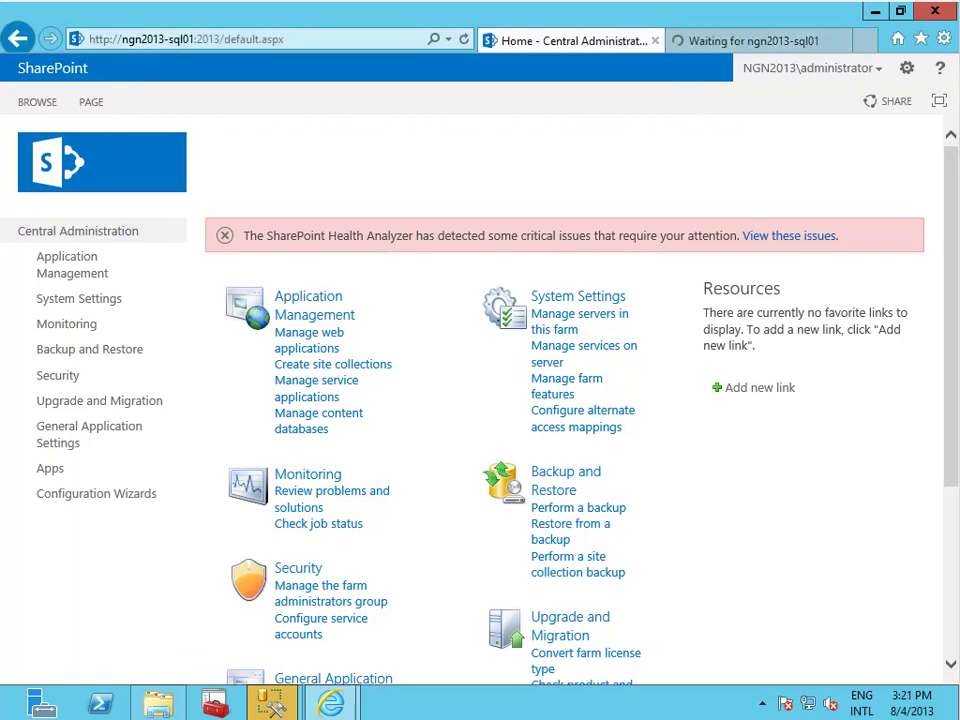
Review the farm's web applications and all site collections, then go to Manage service applications.
{"action": "left_click", "coordinate": [298, 305]}
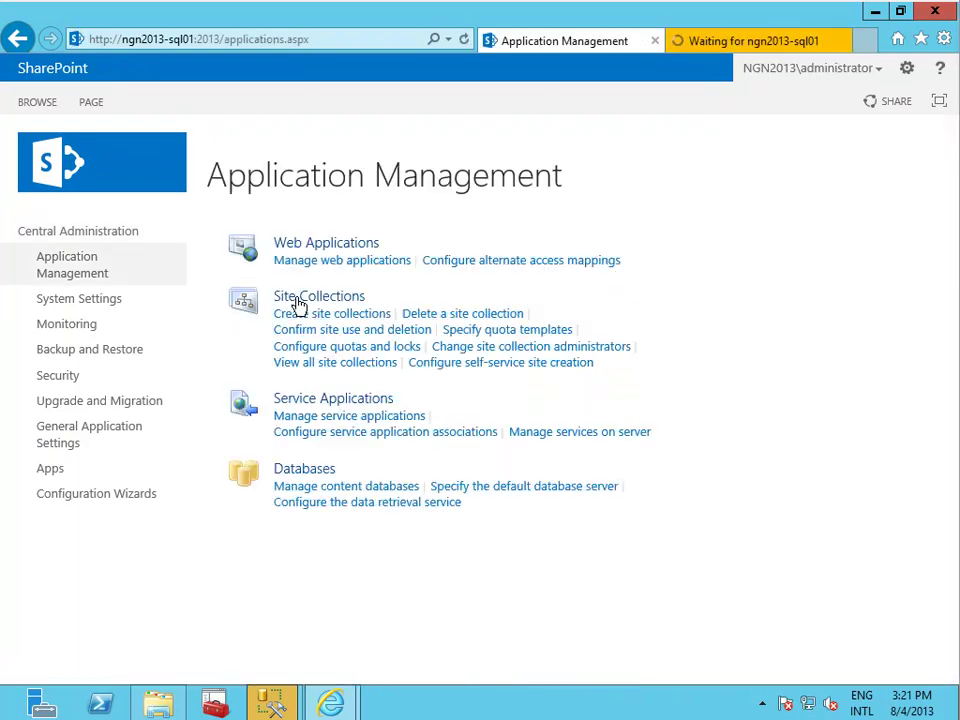
{"action": "left_click", "coordinate": [339, 268]}
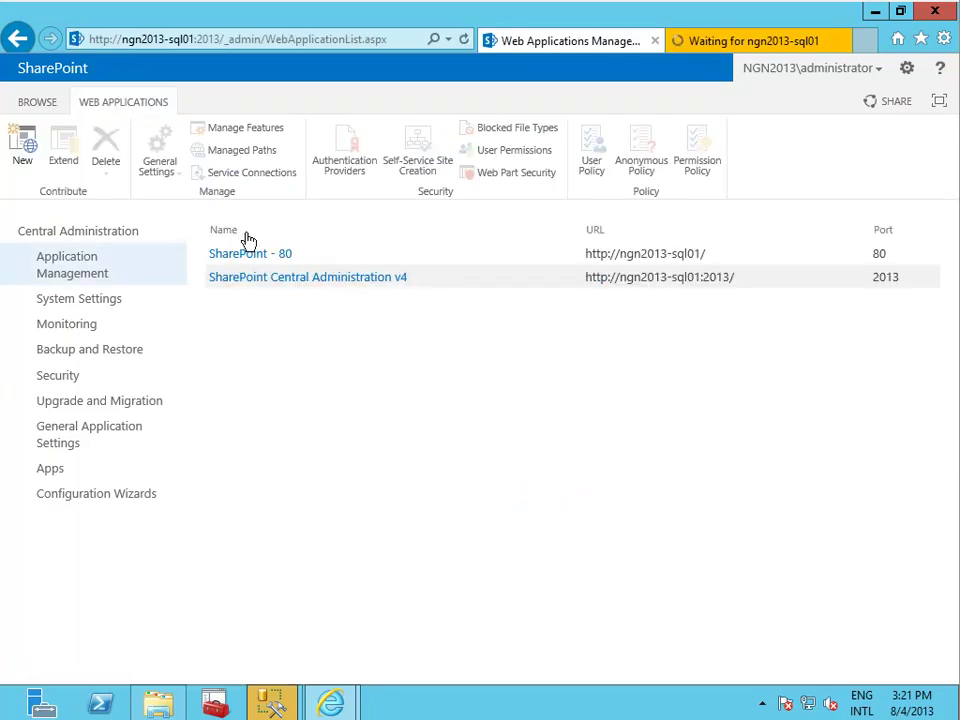
{"action": "left_click", "coordinate": [20, 52]}
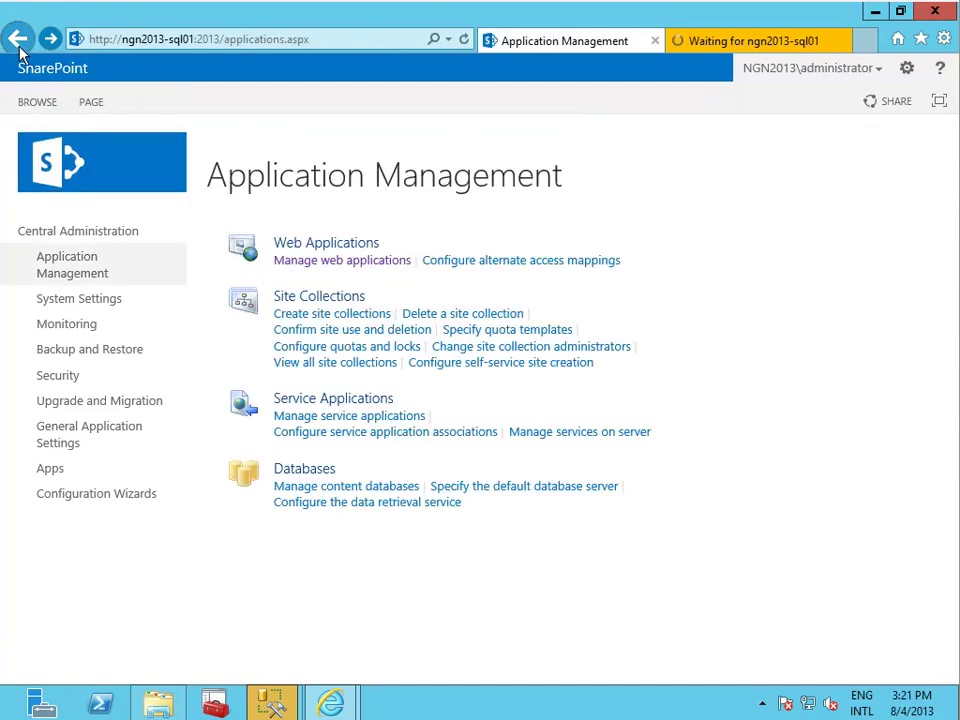
{"action": "left_click", "coordinate": [381, 366]}
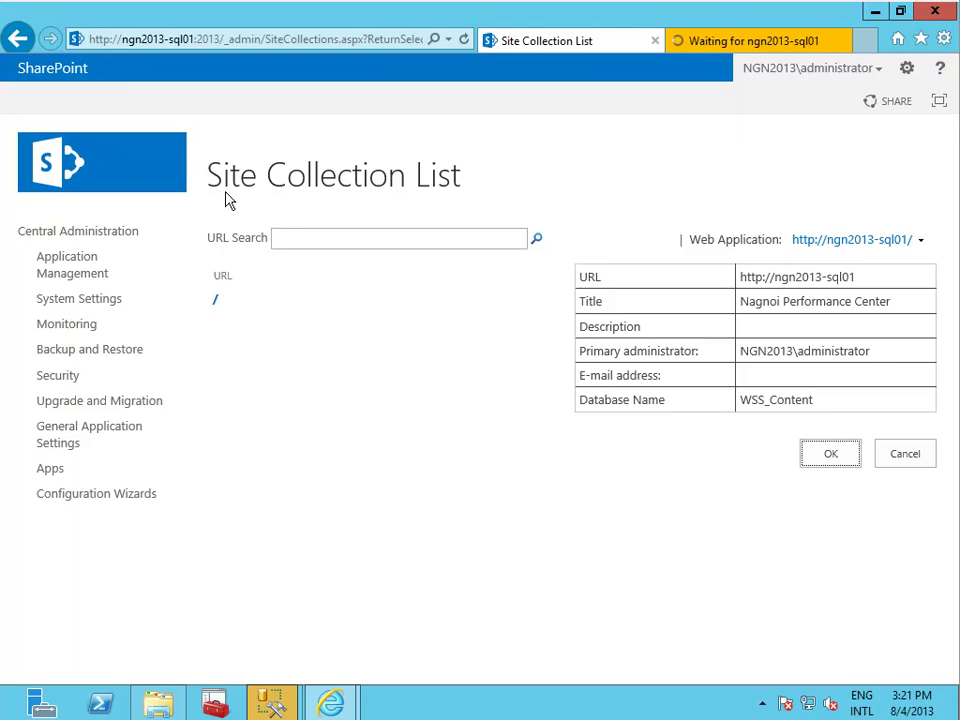
{"action": "left_click", "coordinate": [22, 40]}
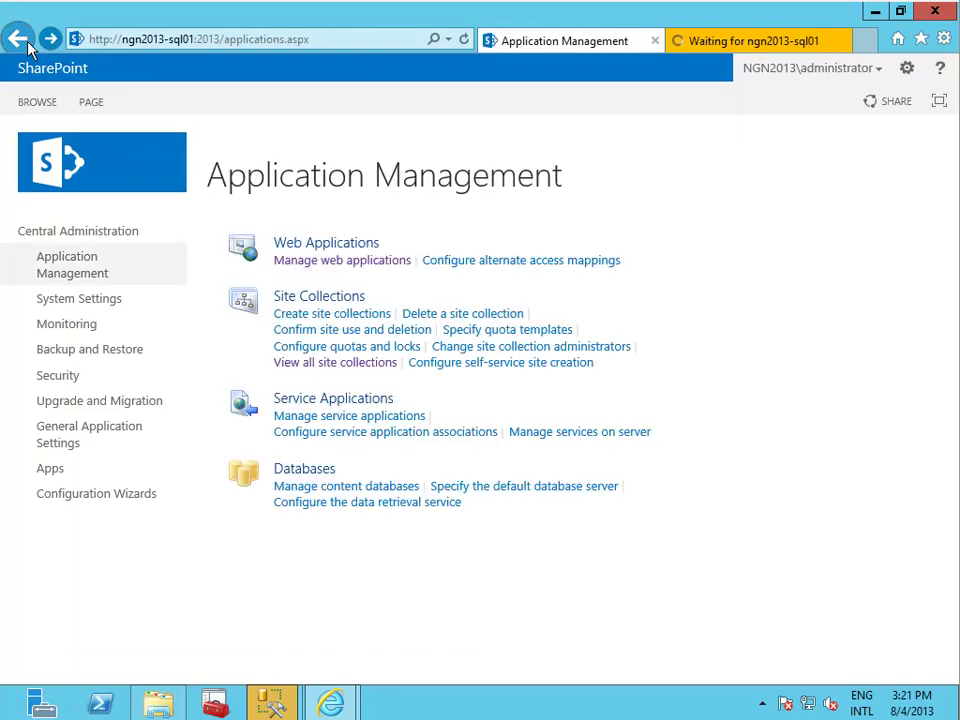
{"action": "left_click", "coordinate": [349, 416]}
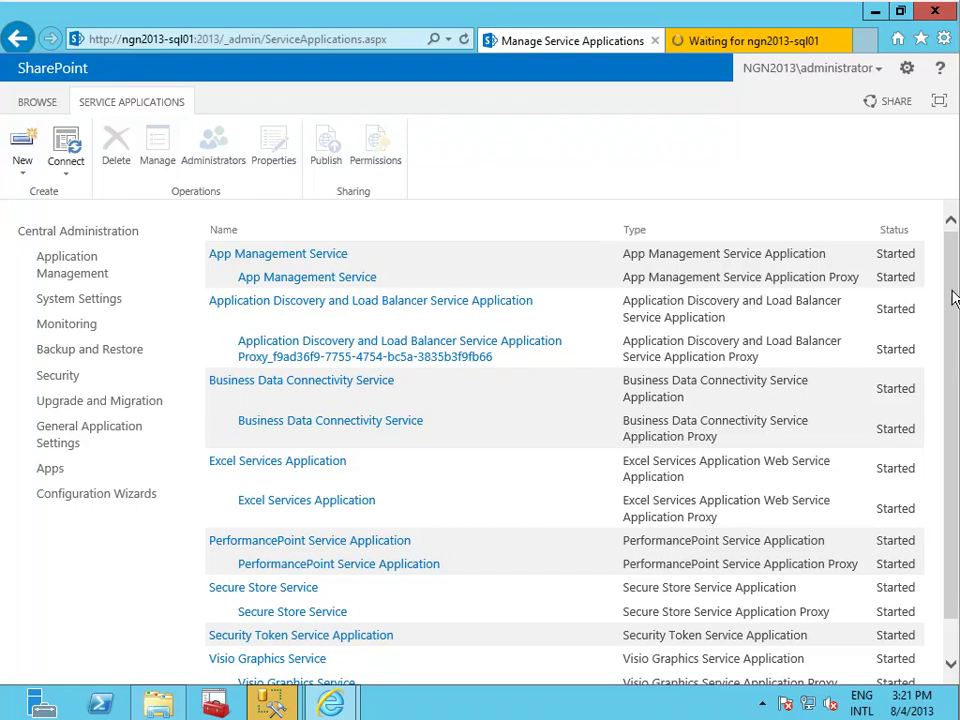
Look at the Excel Services Application, then return to the service applications list.
{"action": "left_click_drag", "start_coordinate": [953, 300], "coordinate": [954, 331]}
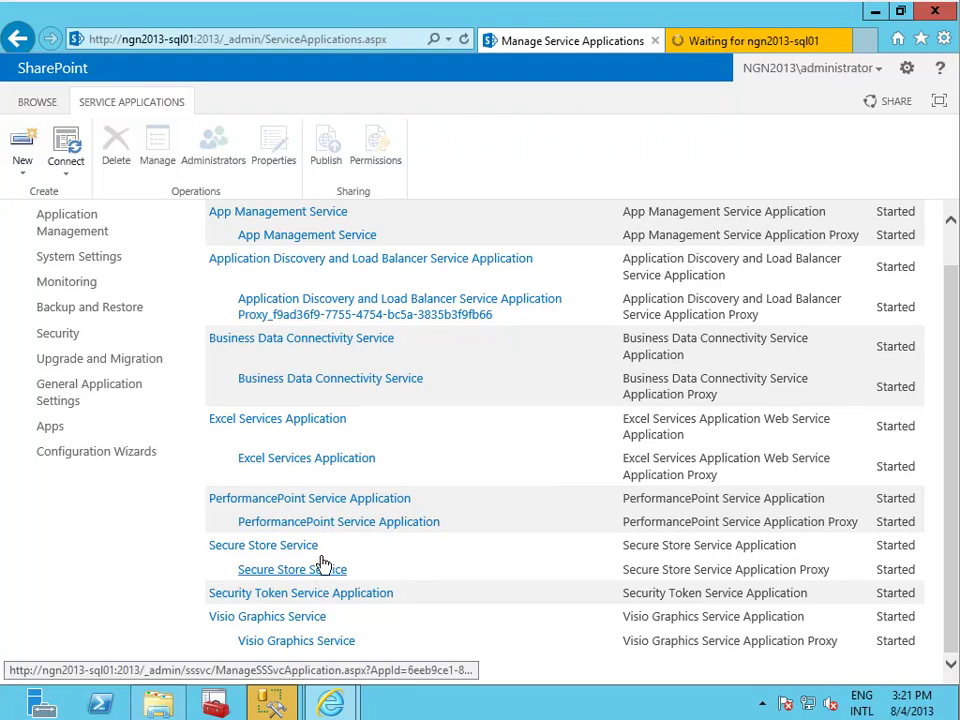
{"action": "left_click", "coordinate": [340, 459]}
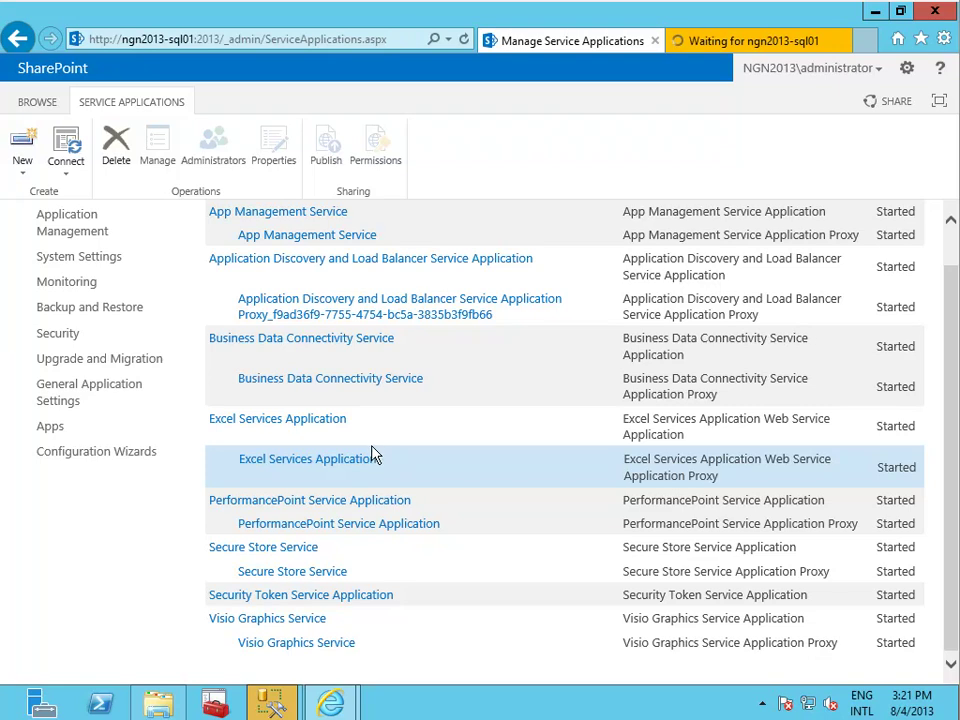
{"action": "left_click", "coordinate": [245, 424]}
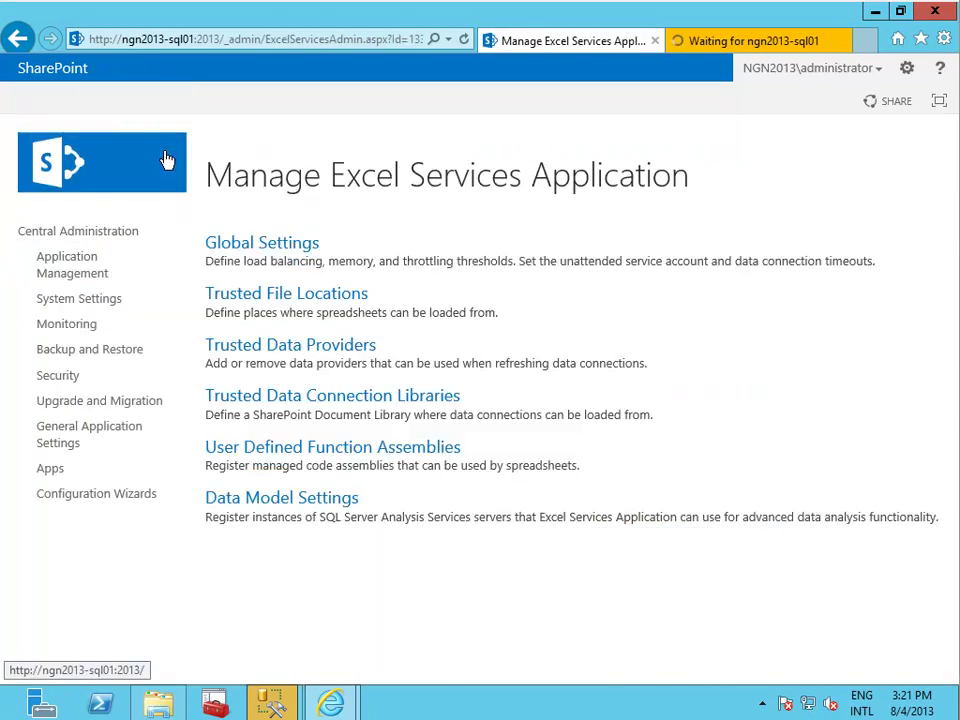
{"action": "left_click", "coordinate": [167, 159]}
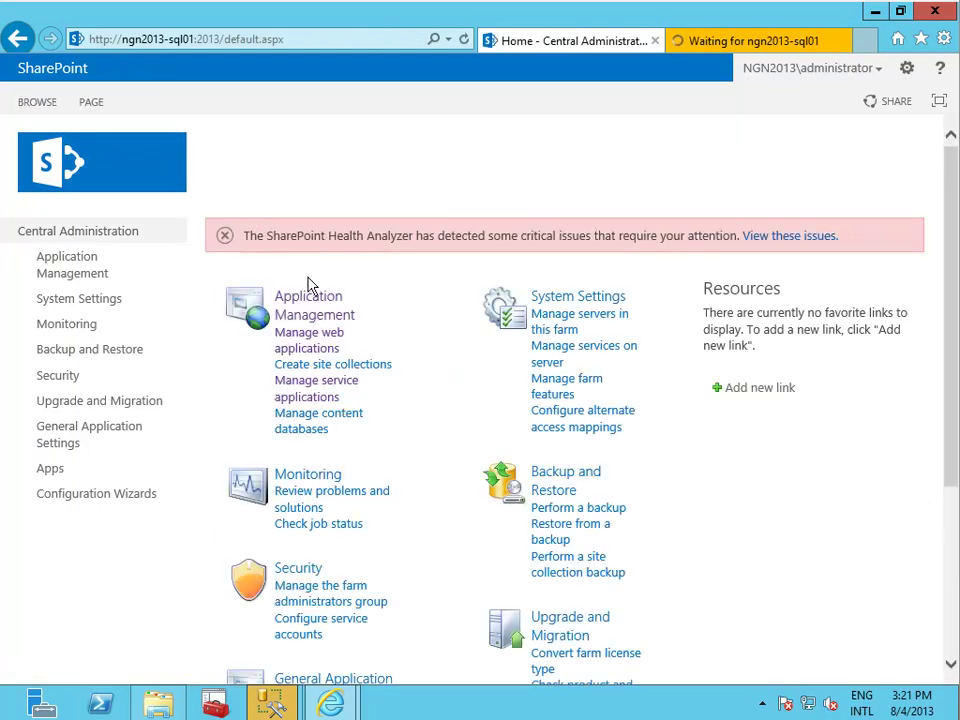
{"action": "left_click", "coordinate": [326, 420]}
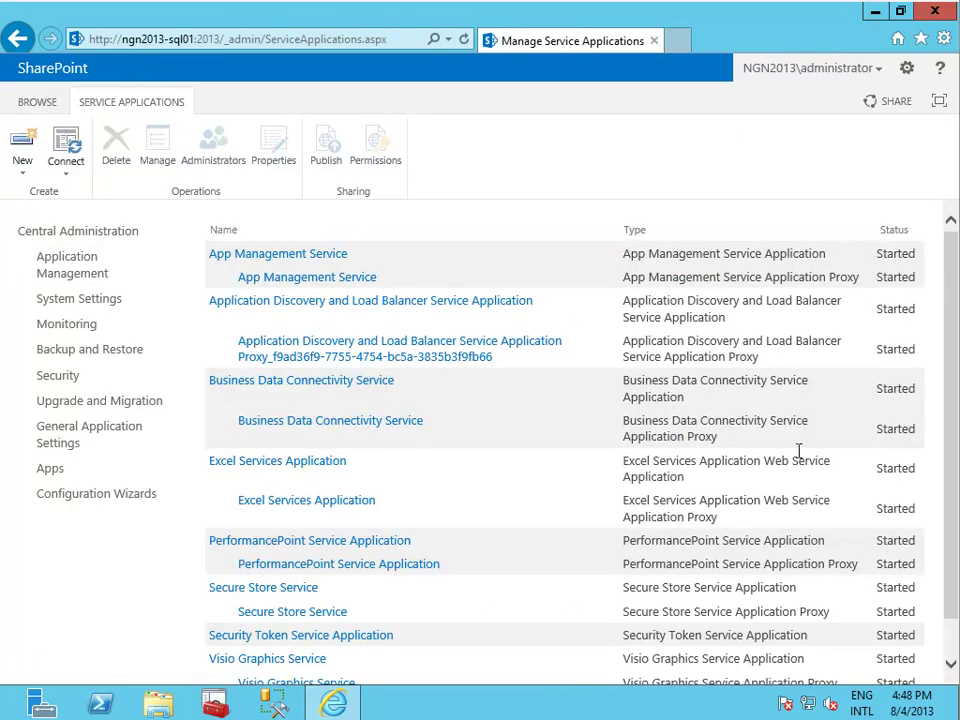
Generate a new Secure Store key, entering and confirming the pass phrase.
{"action": "left_click", "coordinate": [281, 591]}
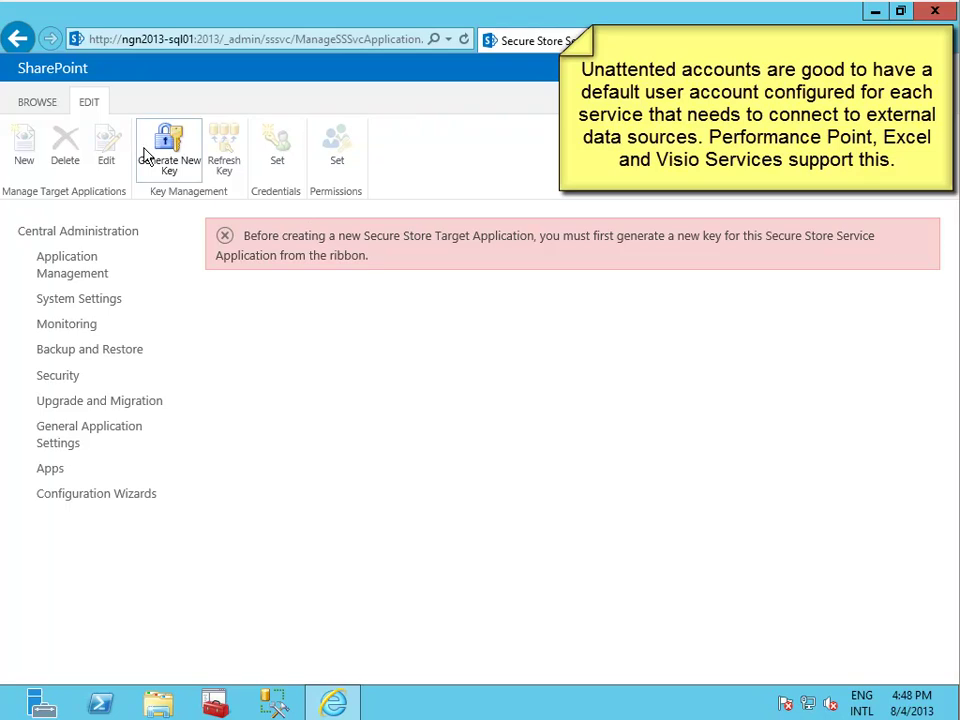
{"action": "left_click", "coordinate": [145, 157]}
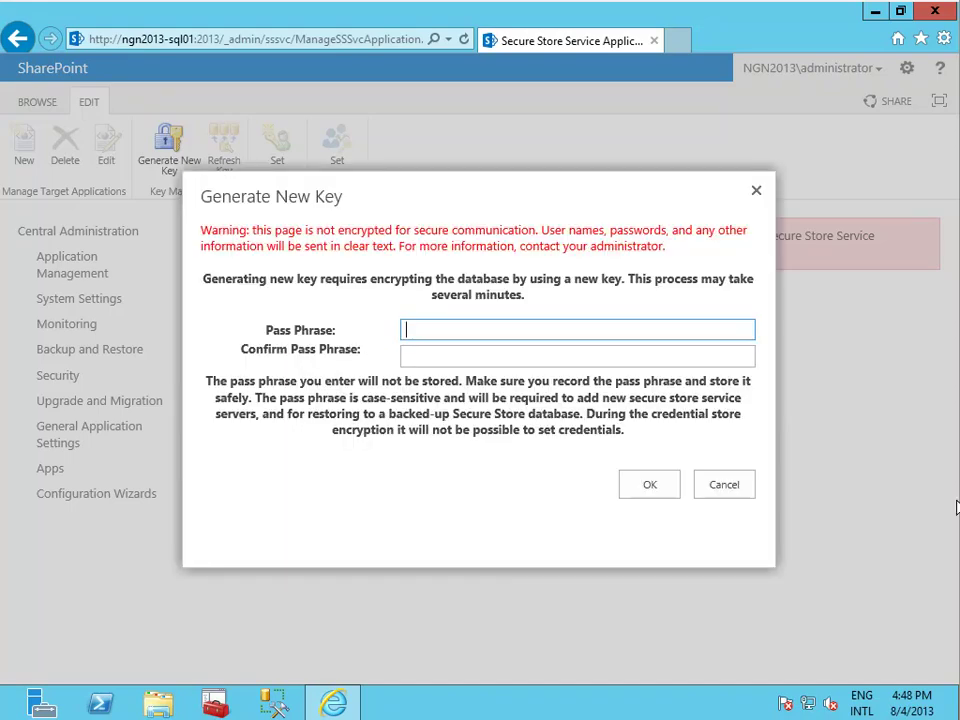
{"action": "type", "text": "PA"}
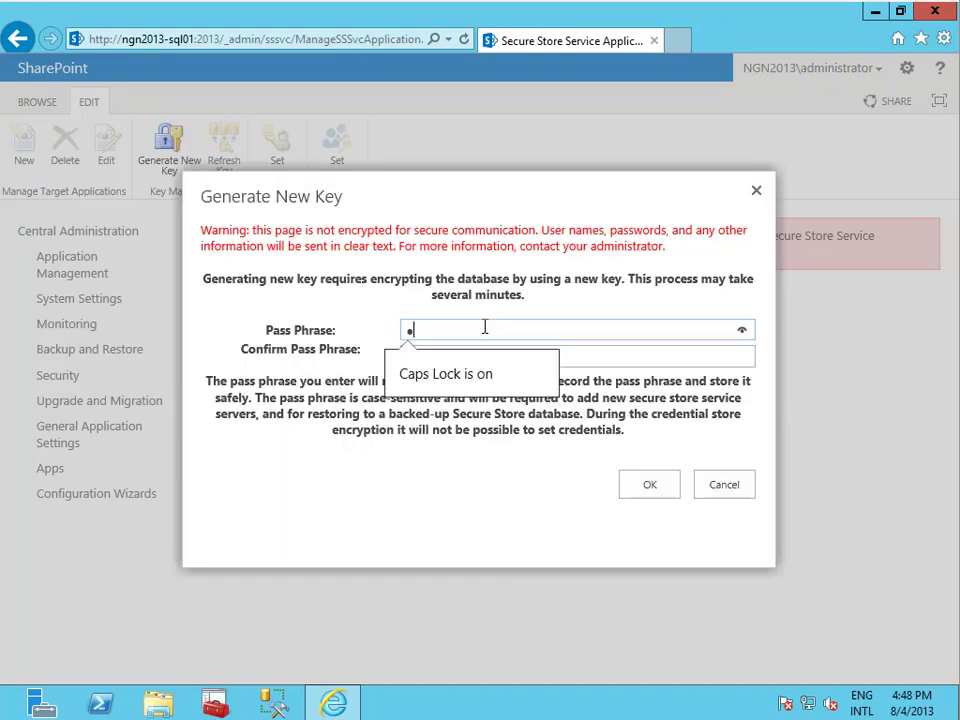
{"action": "type", "text": "SSWORD"}
{"action": "key", "text": "Tab"}
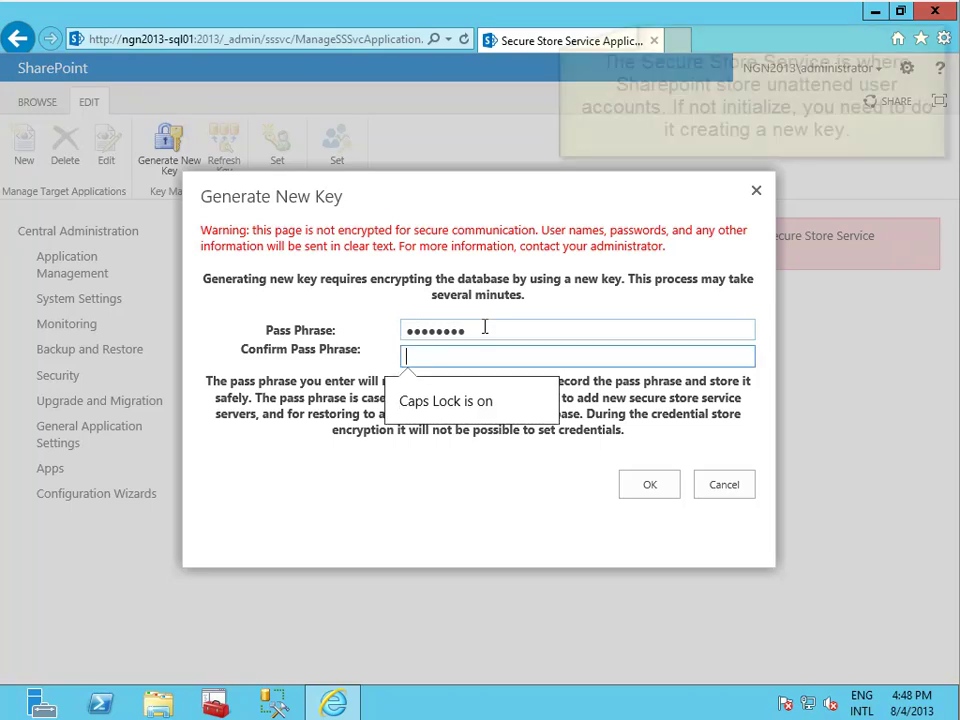
{"action": "key", "text": "shift+Tab"}
{"action": "type", "text": "pass"}
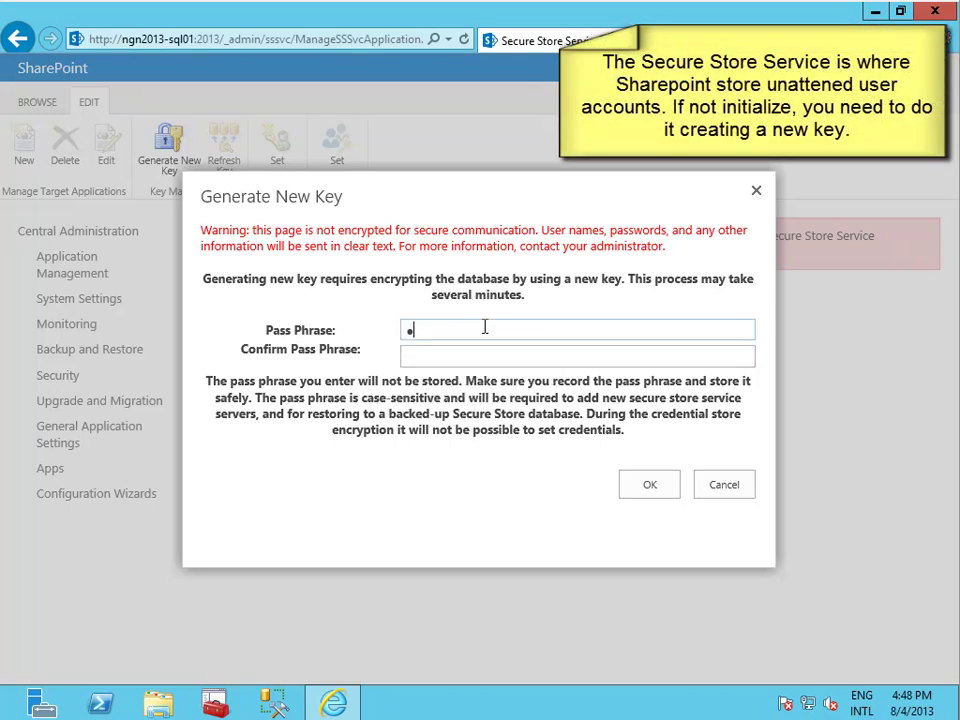
{"action": "type", "text": "word"}
{"action": "key", "text": "Tab"}
{"action": "type", "text": "password"}
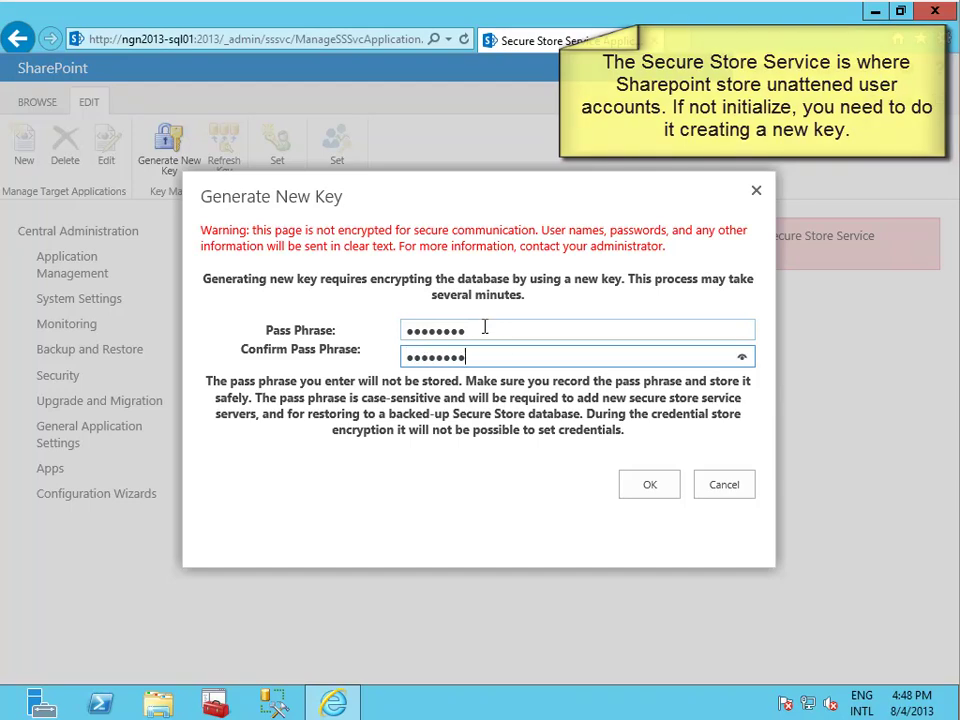
{"action": "left_click", "coordinate": [663, 493]}
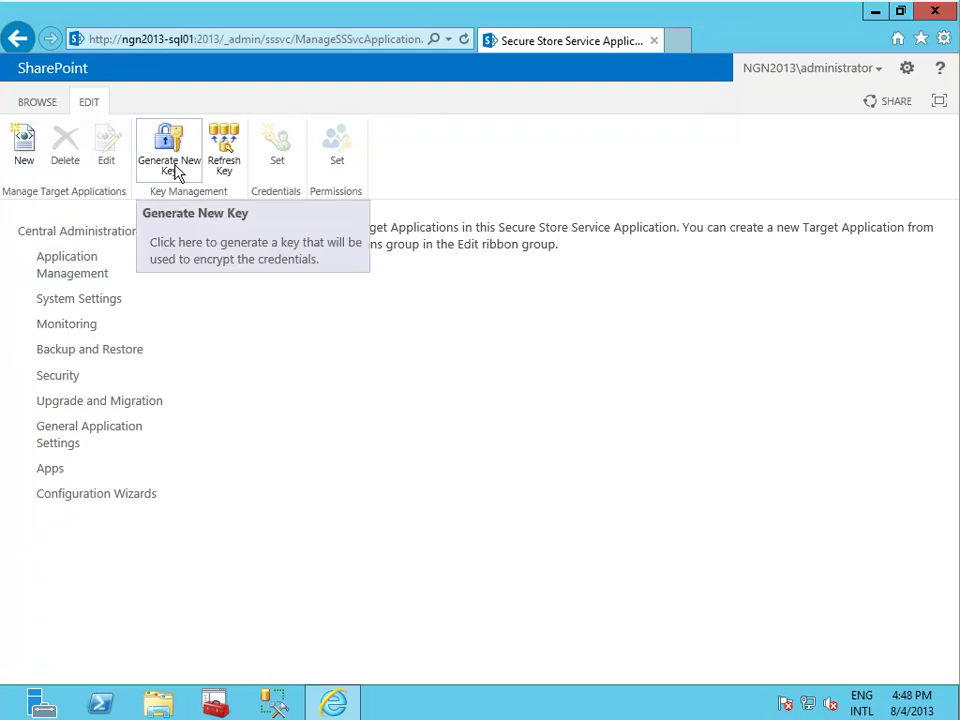
Open the PerformancePoint Service Application's management page from the service applications list.
{"action": "left_click", "coordinate": [66, 280]}
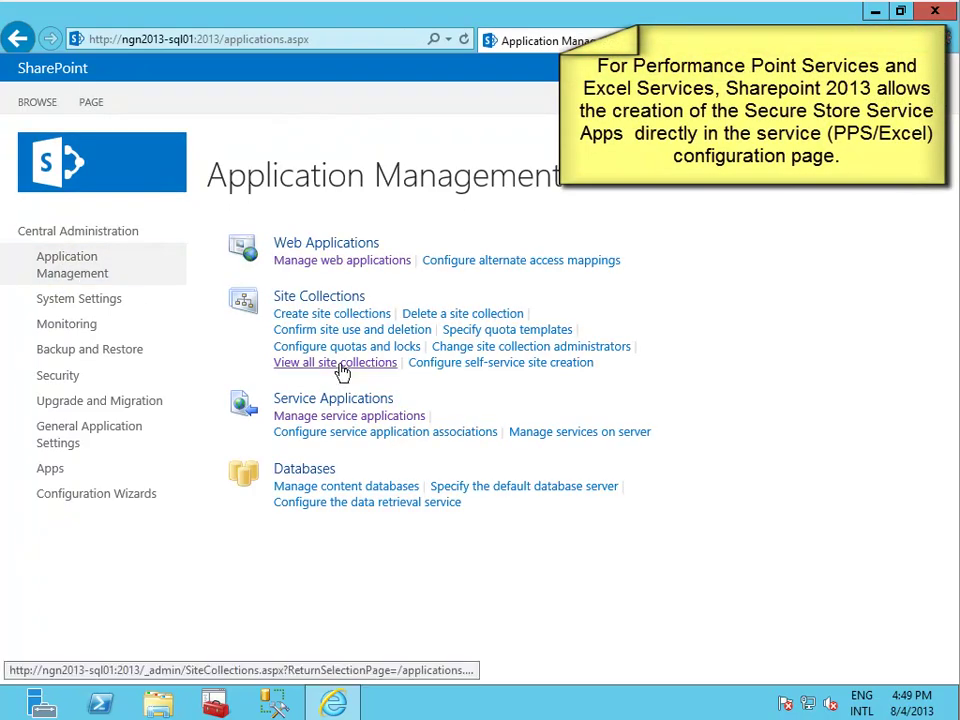
{"action": "left_click", "coordinate": [366, 416]}
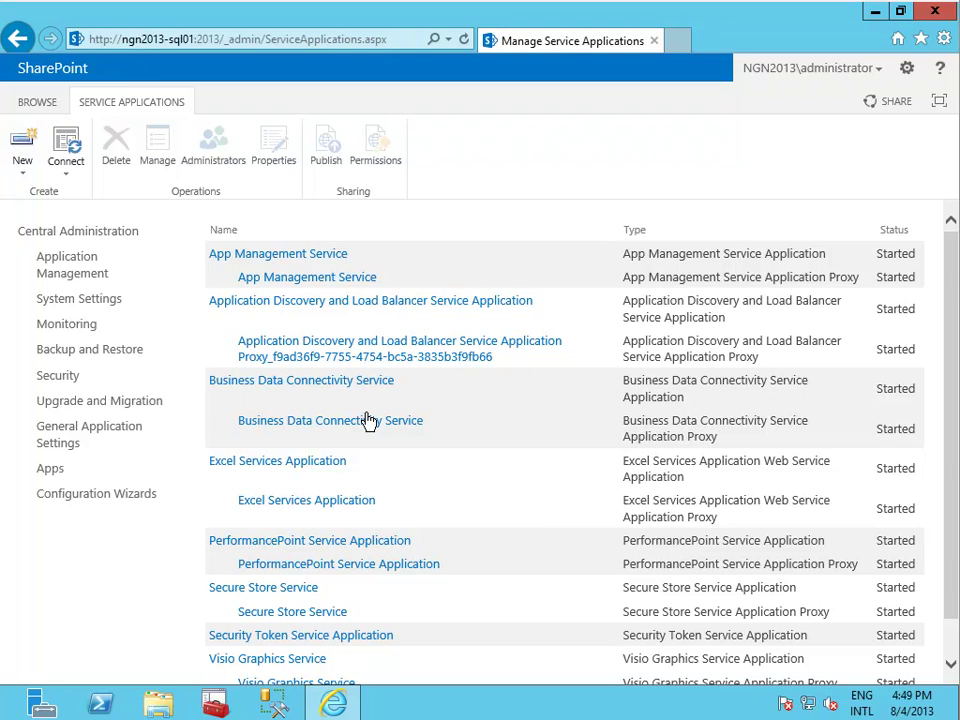
{"action": "left_click_drag", "start_coordinate": [953, 356], "coordinate": [953, 424]}
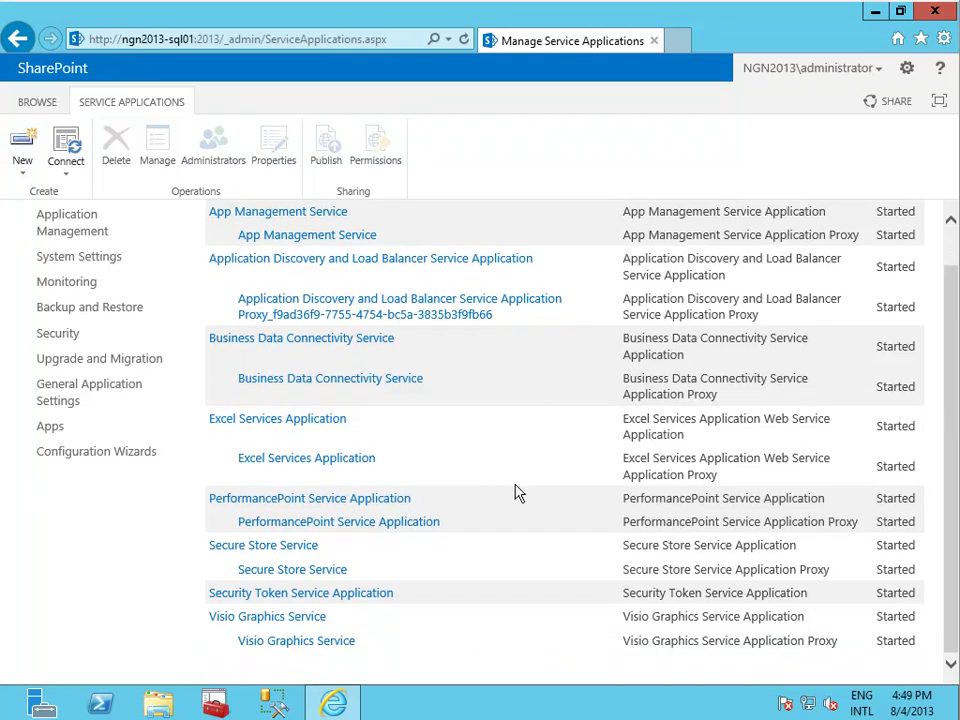
{"action": "left_click", "coordinate": [352, 503]}
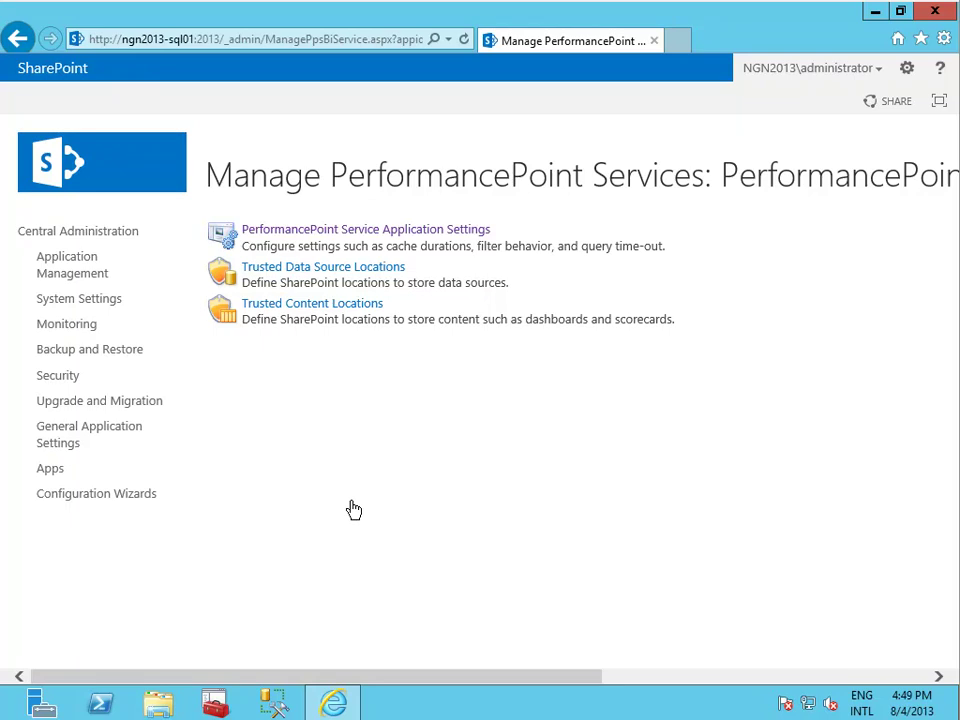
Set PerformancePoint's unattended account to the dedicated PerformancePoint domain user and password, verify the name, and save.
{"action": "left_click", "coordinate": [432, 231]}
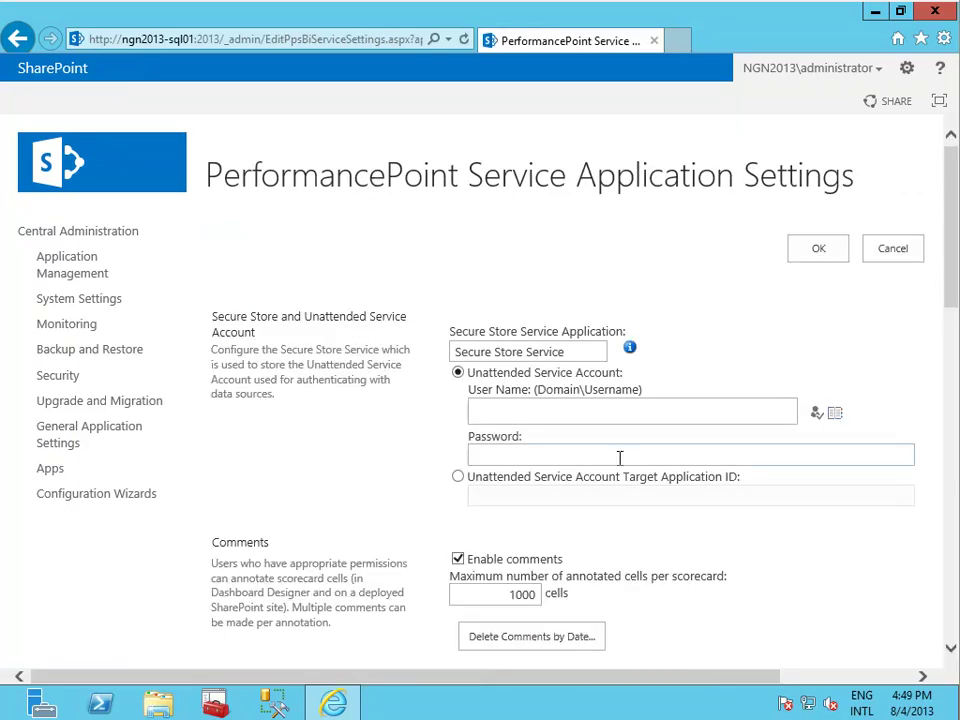
{"action": "left_click", "coordinate": [636, 412]}
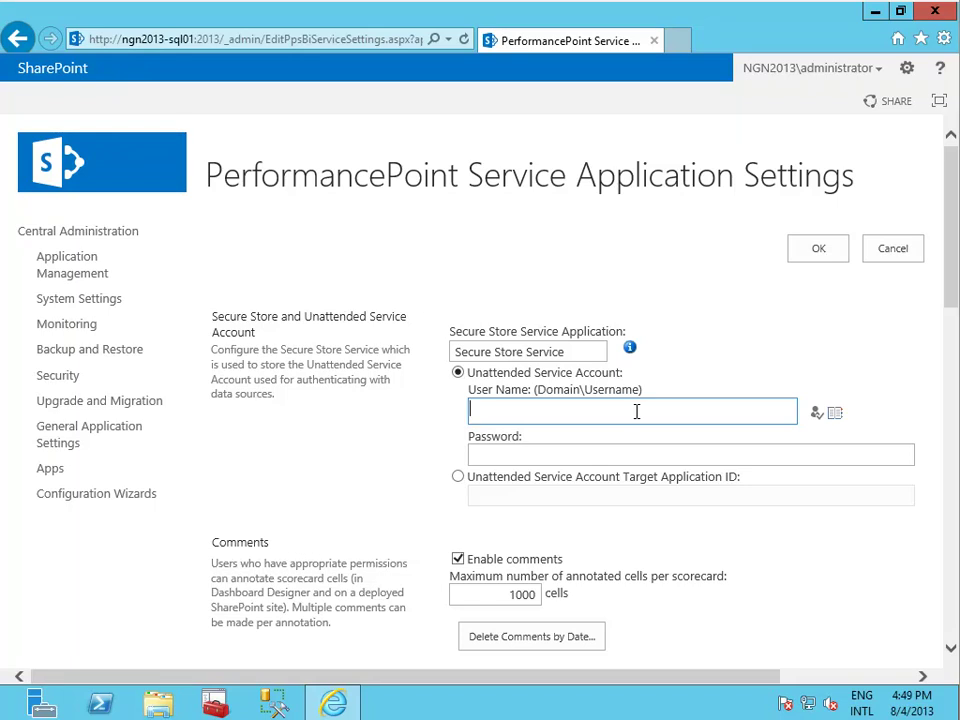
{"action": "type", "text": "NGN2013\\_PPSUser"}
{"action": "key", "text": "Tab"}
{"action": "type", "text": "********"}
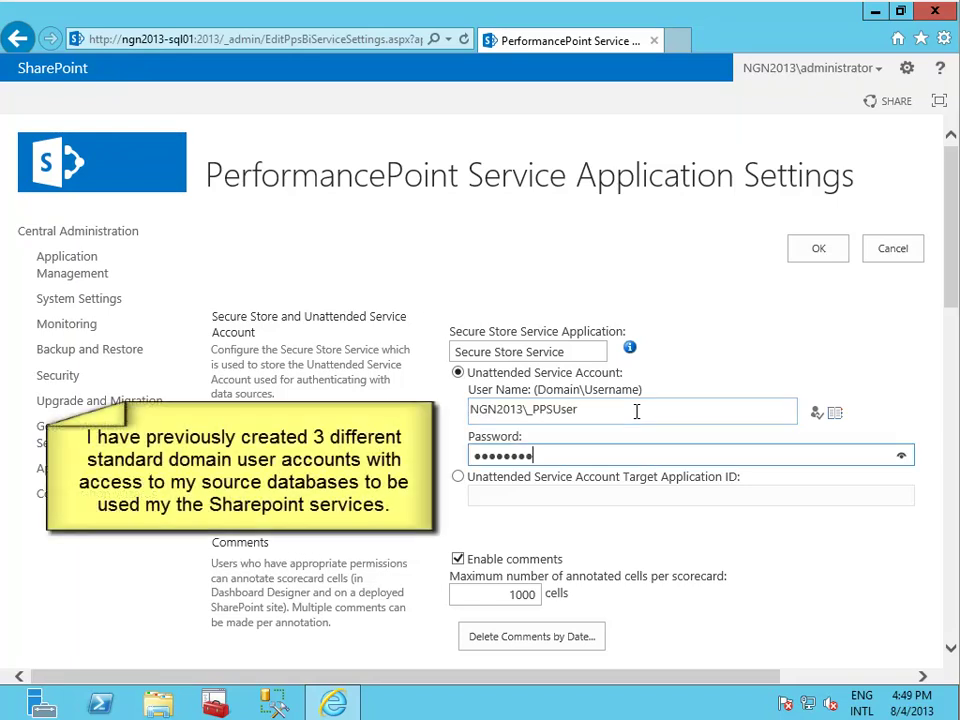
{"action": "left_click", "coordinate": [817, 413]}
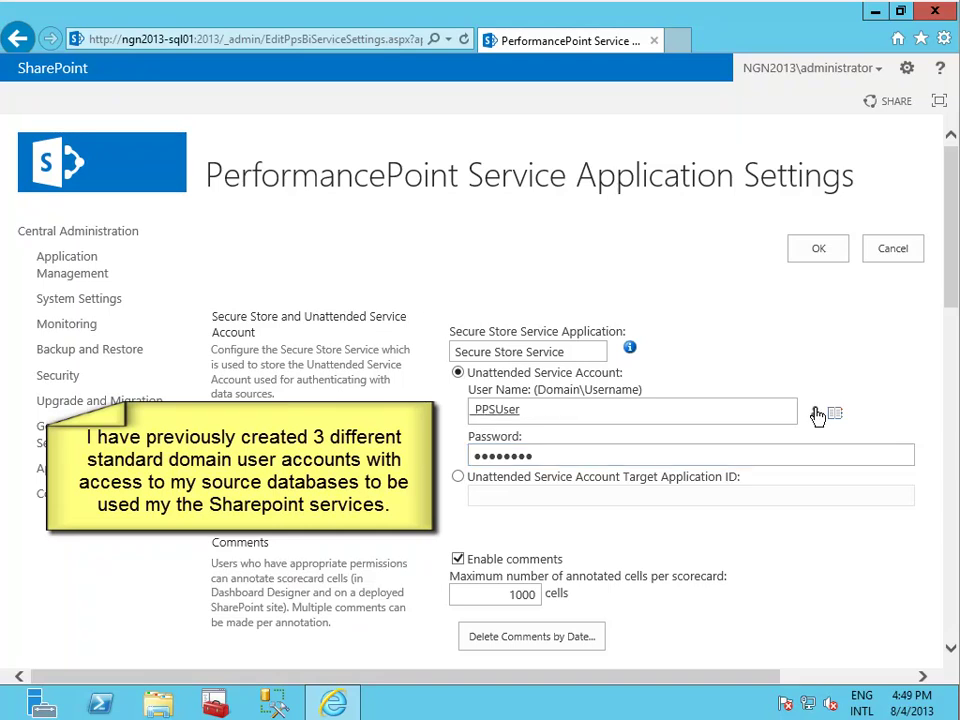
{"action": "left_click", "coordinate": [819, 249]}
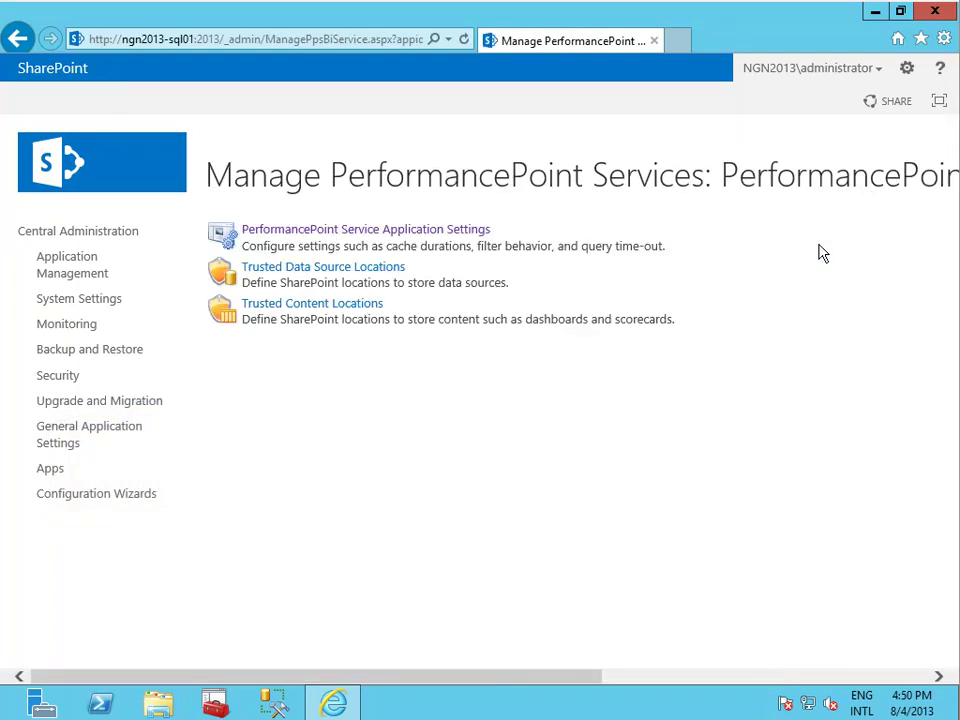
Open the Excel Services Application management page from the service applications list.
{"action": "left_click", "coordinate": [82, 261]}
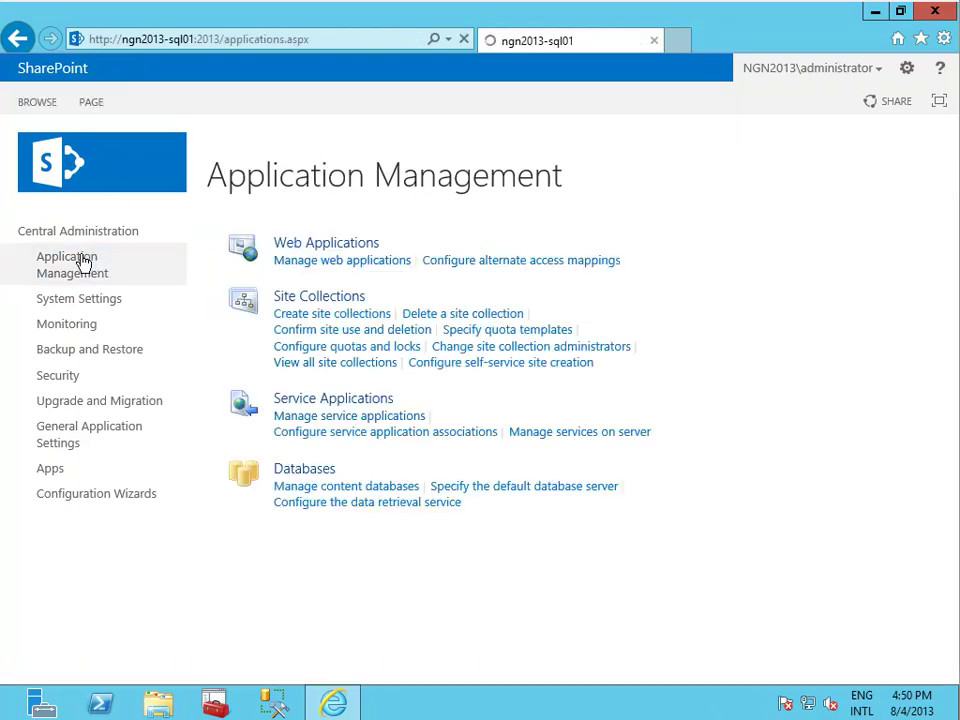
{"action": "left_click", "coordinate": [303, 416]}
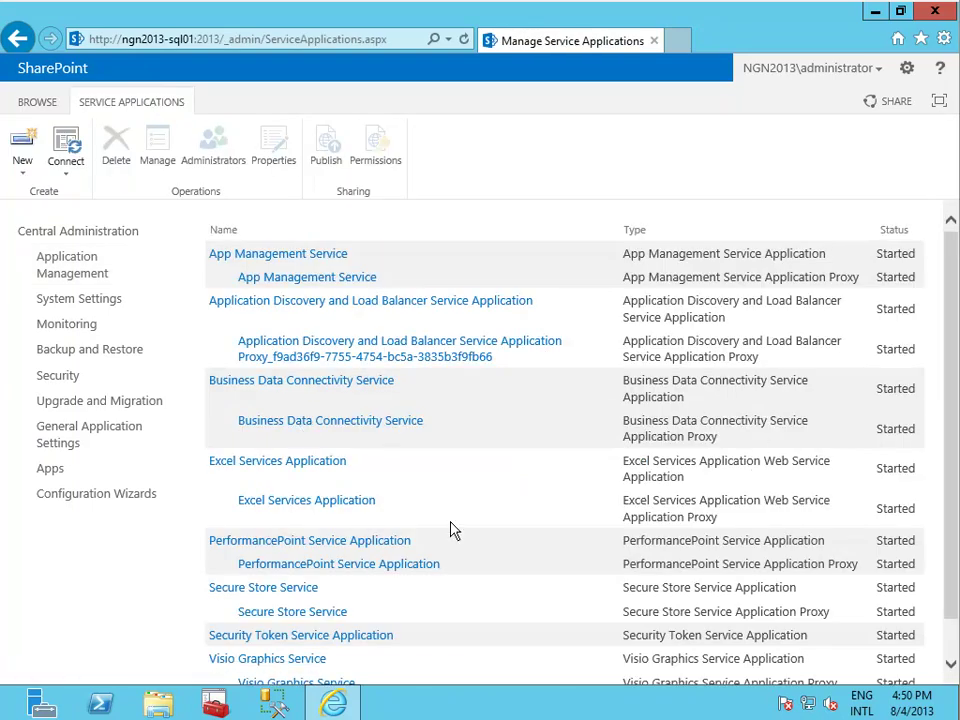
{"action": "left_click", "coordinate": [354, 503]}
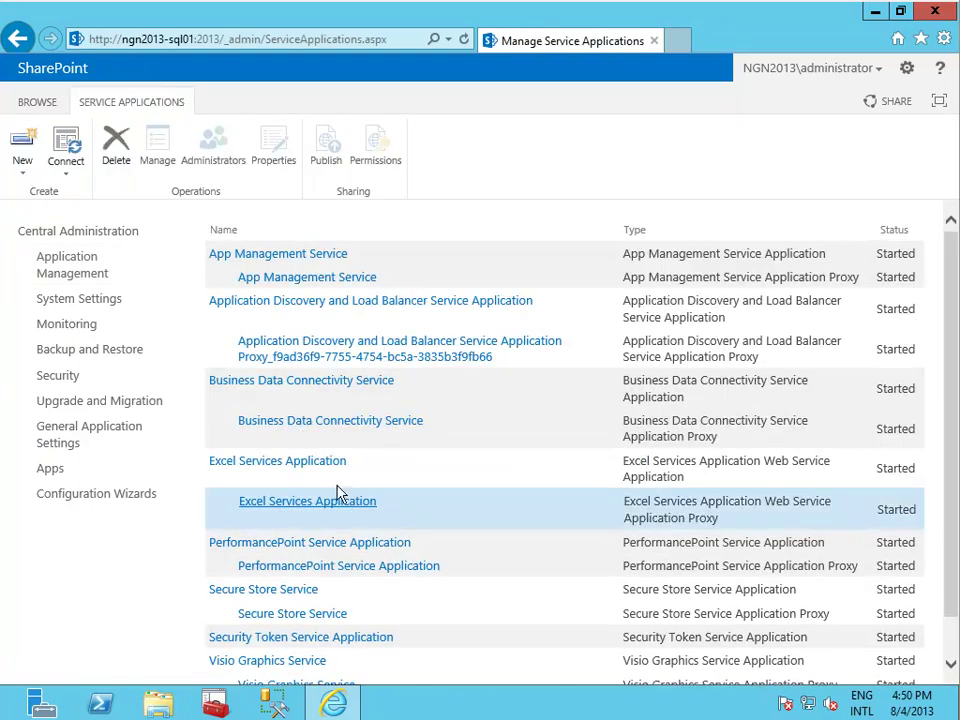
{"action": "left_click", "coordinate": [337, 470]}
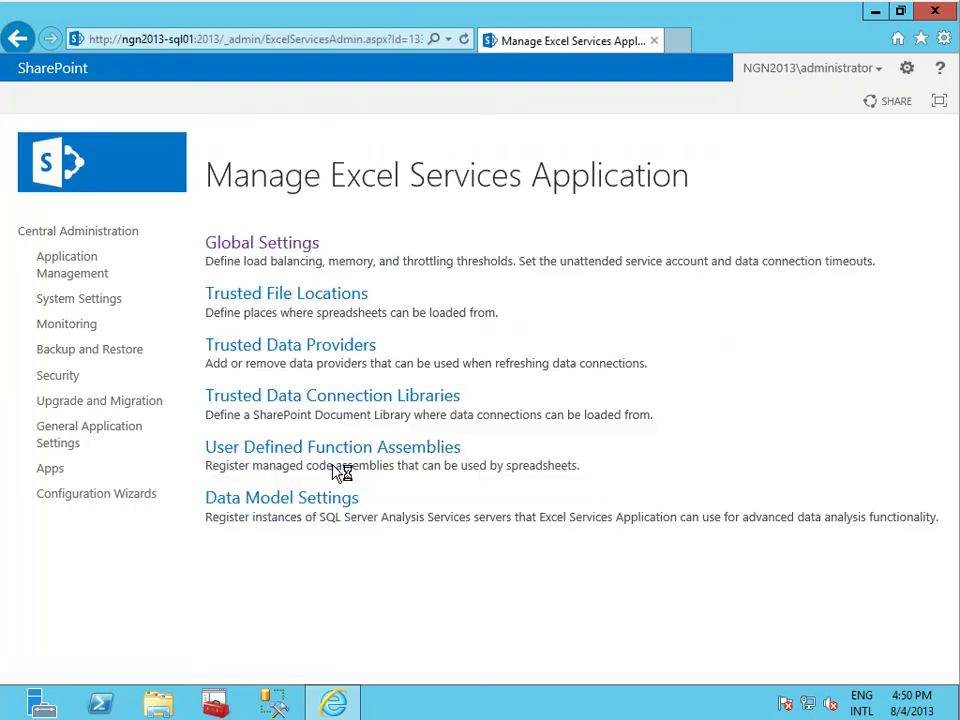
Create a new unattended service account in Excel Services global settings and save.
{"action": "left_click", "coordinate": [277, 245]}
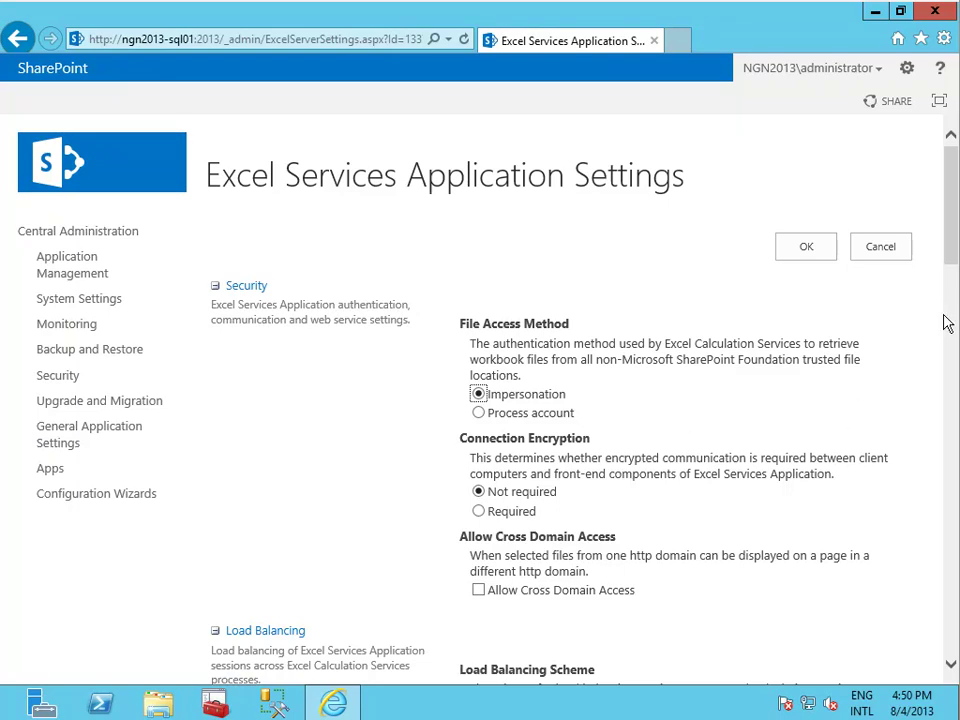
{"action": "left_click_drag", "start_coordinate": [950, 237], "coordinate": [943, 596]}
{"action": "left_click", "coordinate": [626, 475]}
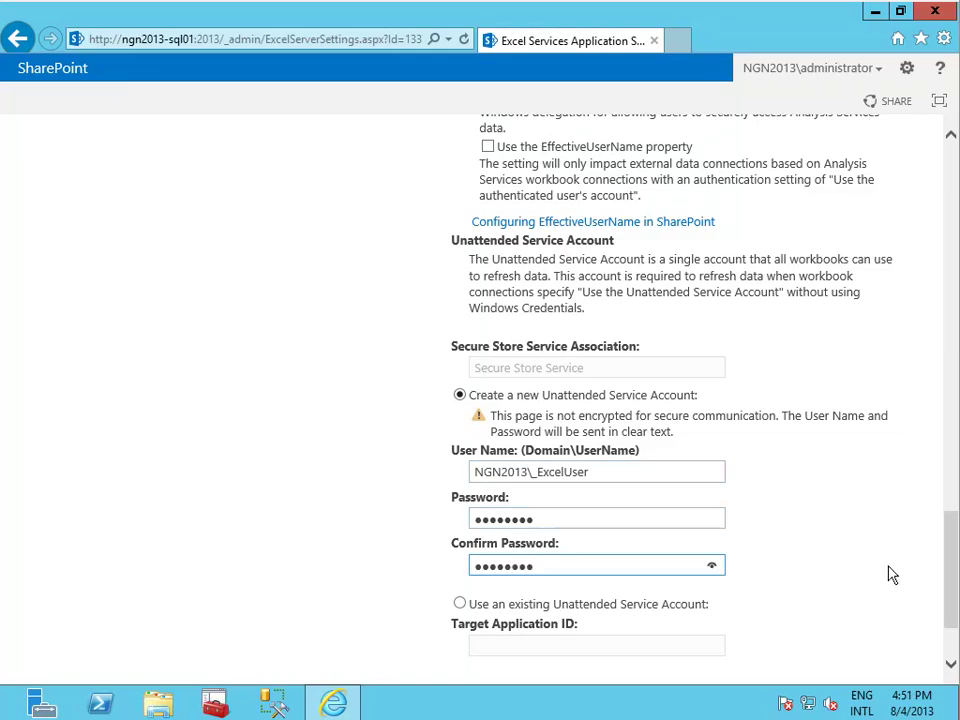
{"action": "left_click_drag", "start_coordinate": [953, 574], "coordinate": [953, 606]}
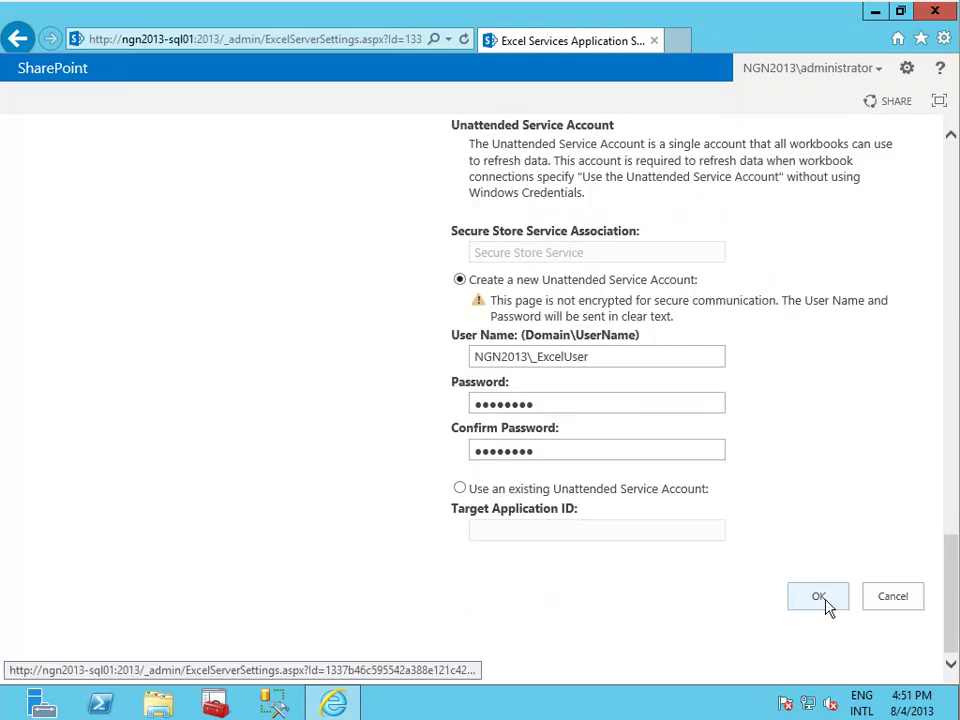
{"action": "left_click", "coordinate": [826, 604]}
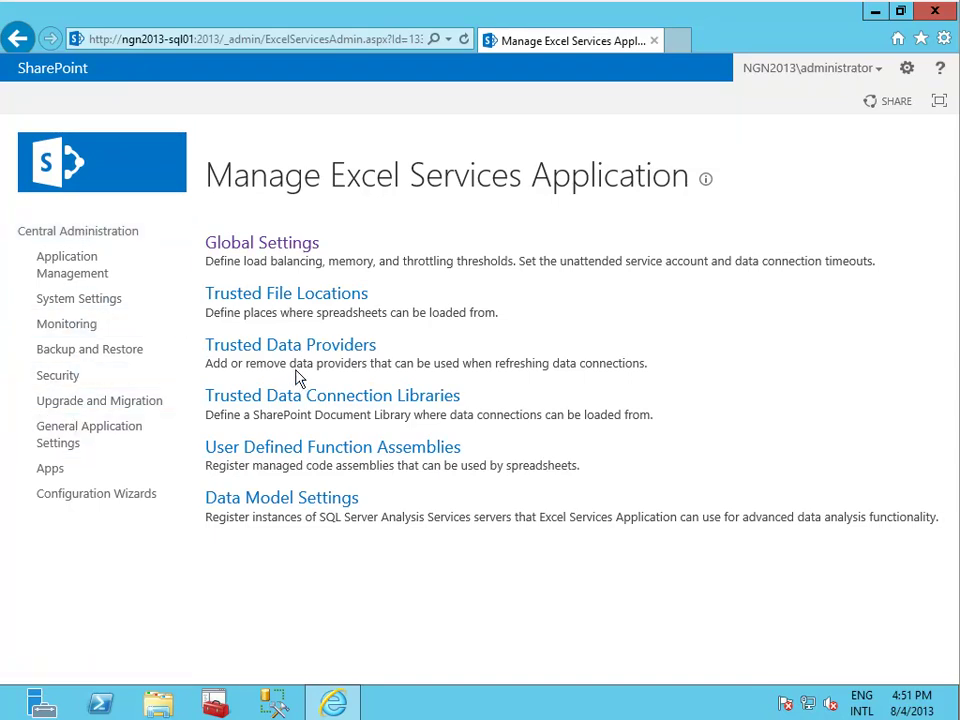
Check the Secure Store Service page, then return to the service applications list.
{"action": "left_click", "coordinate": [68, 272]}
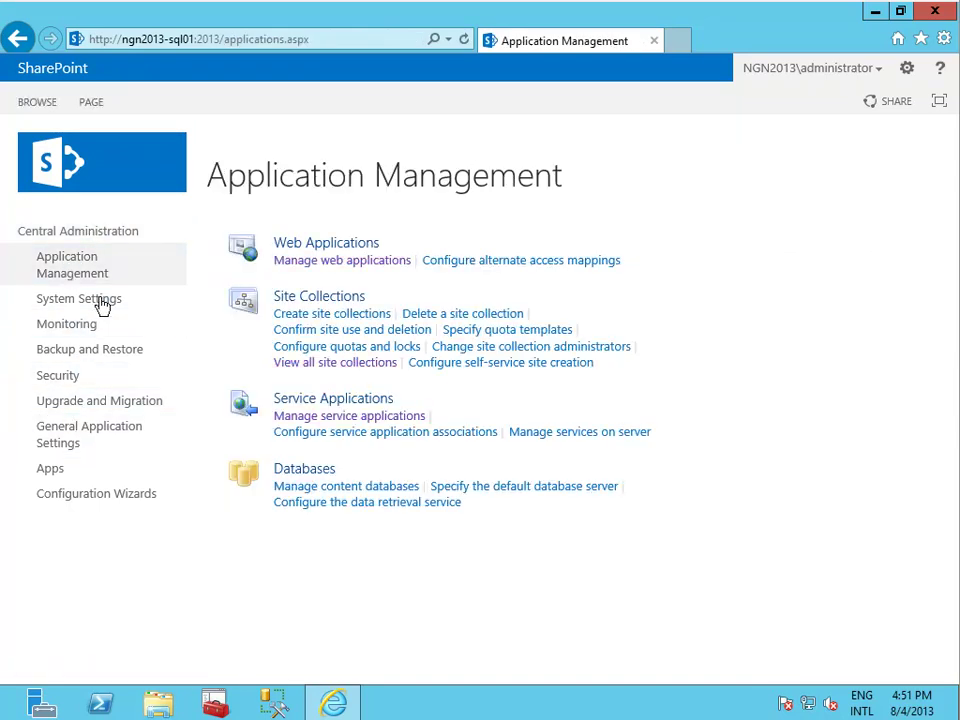
{"action": "left_click", "coordinate": [328, 417]}
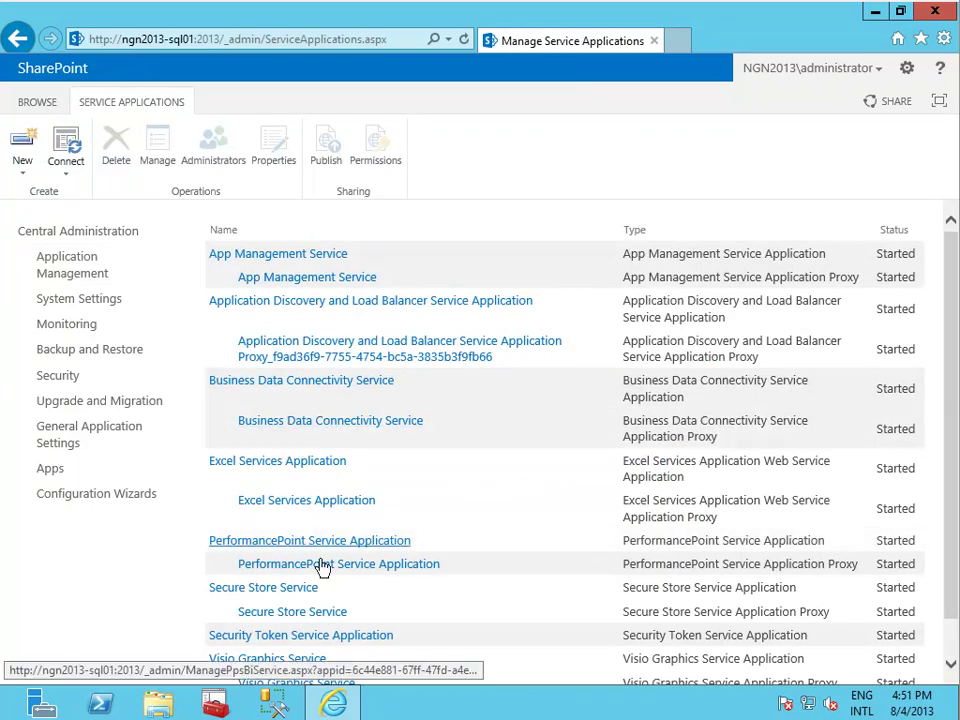
{"action": "left_click", "coordinate": [231, 594]}
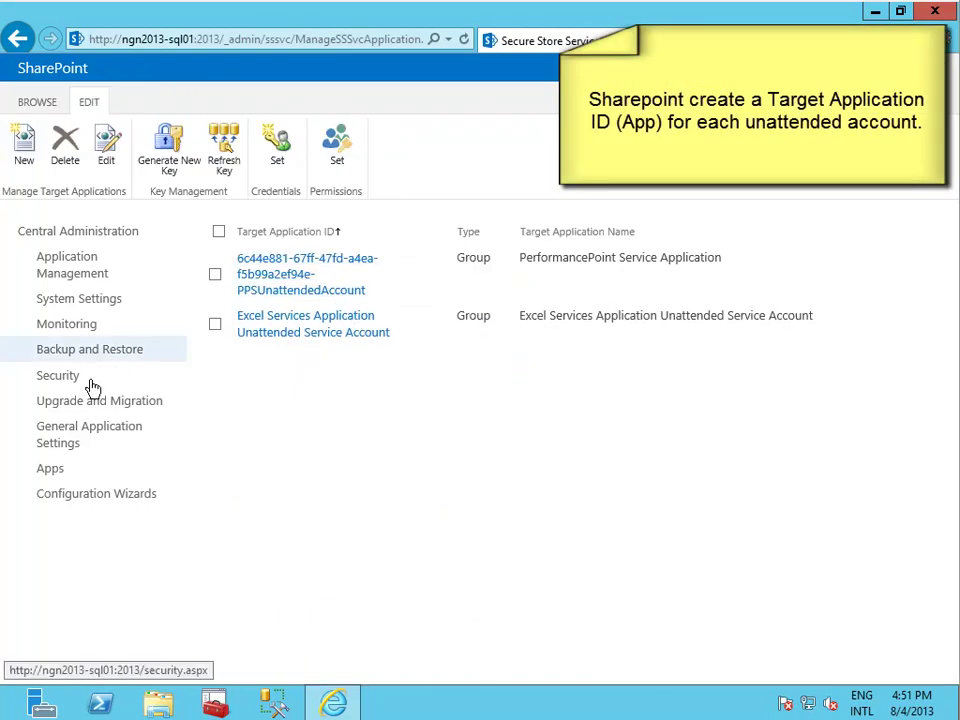
{"action": "left_click", "coordinate": [17, 38]}
Review the Visio Graphics Service global settings and cancel without changes.
{"action": "scroll", "coordinate": [952, 443], "scroll_direction": "down", "scroll_amount": 1}
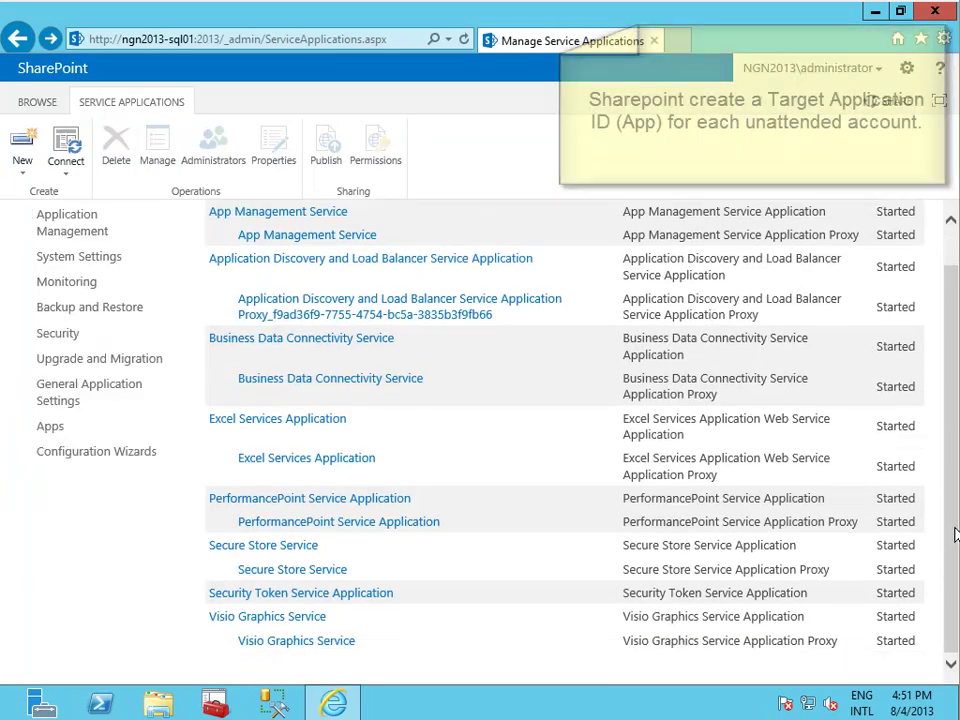
{"action": "left_click", "coordinate": [303, 622]}
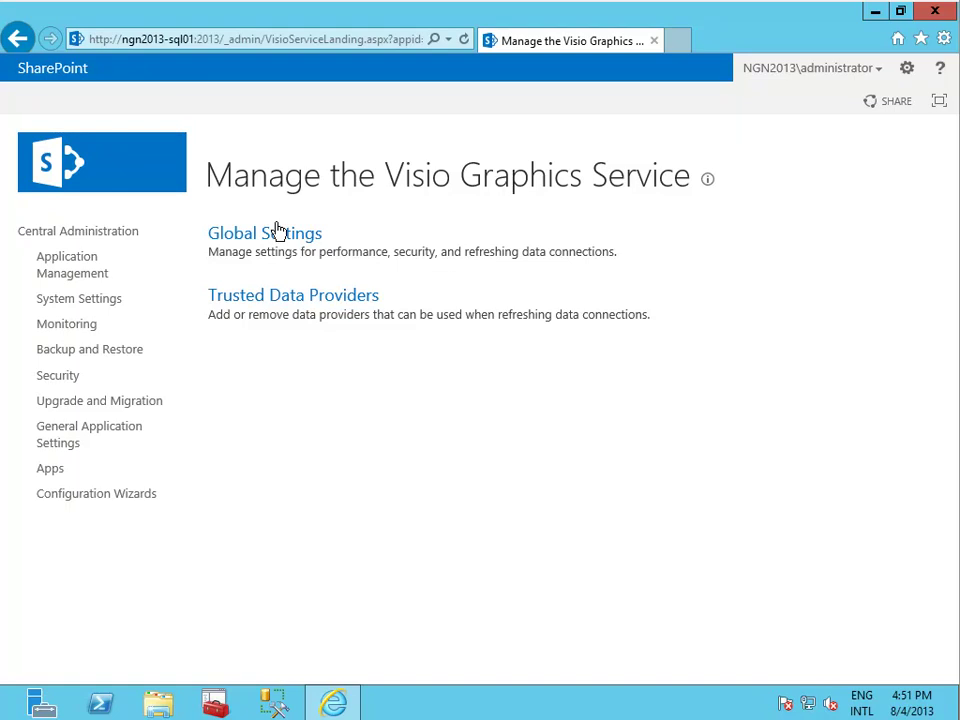
{"action": "left_click", "coordinate": [264, 237]}
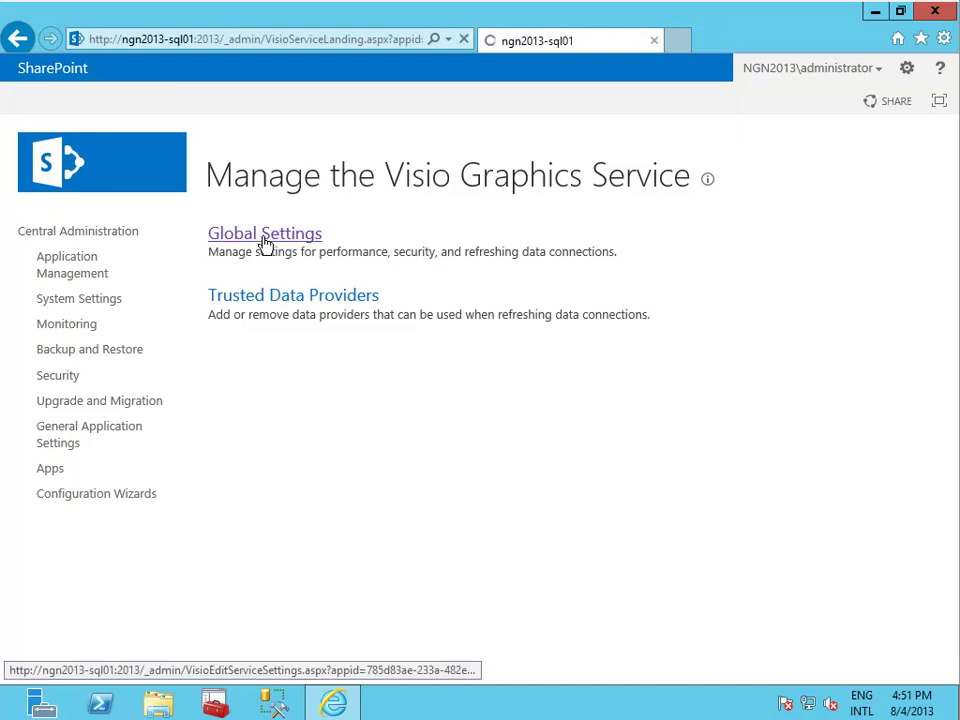
{"action": "left_click_drag", "start_coordinate": [953, 304], "coordinate": [954, 568]}
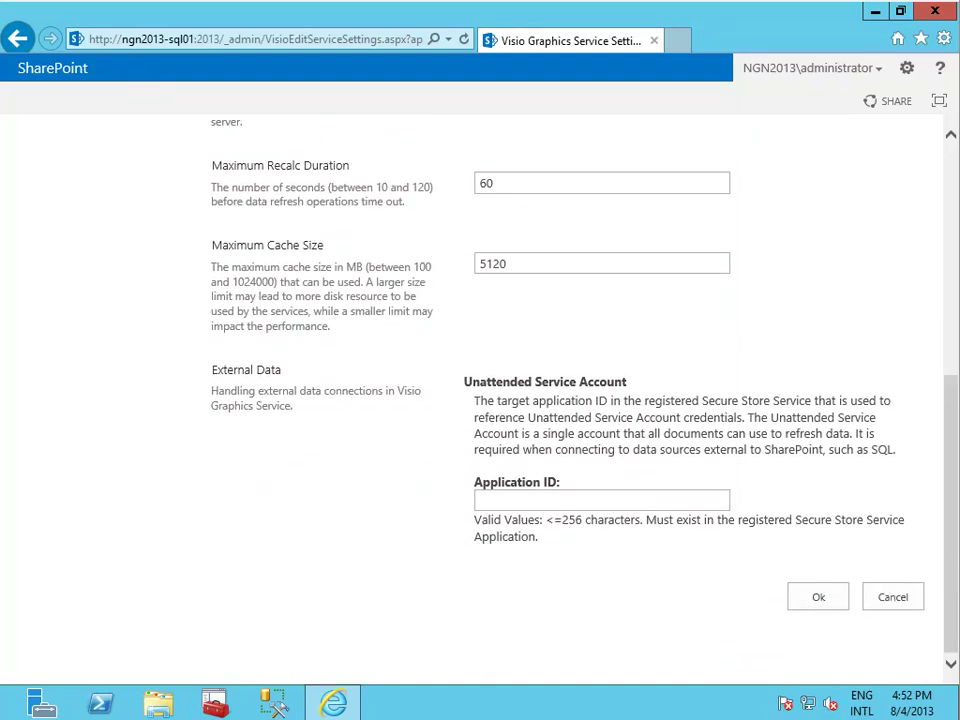
{"action": "left_click", "coordinate": [893, 602]}
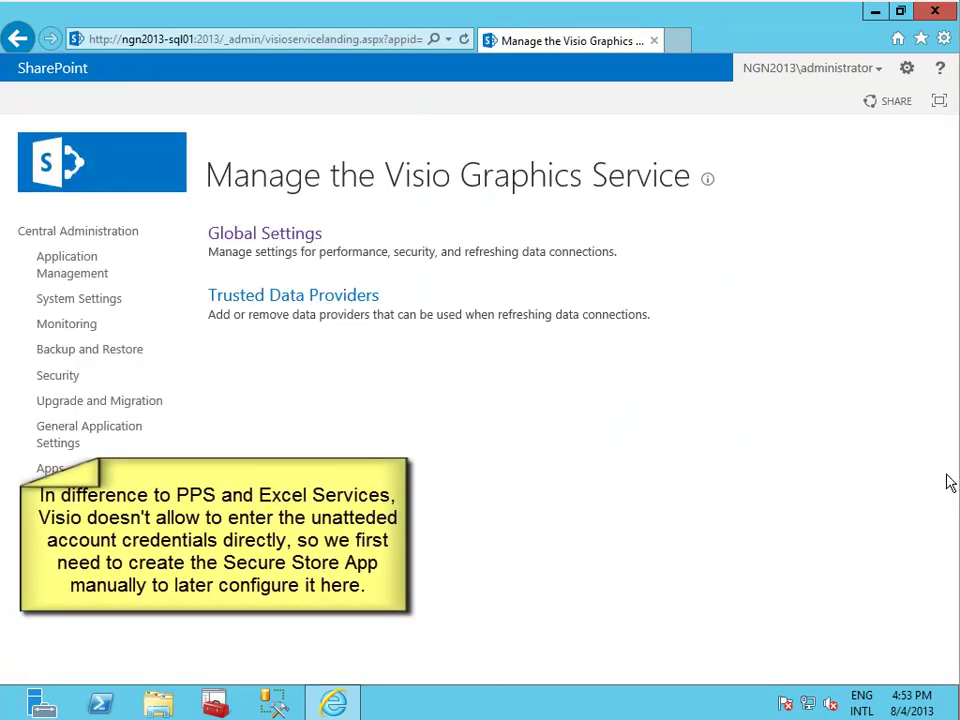
{"action": "left_click", "coordinate": [60, 270]}
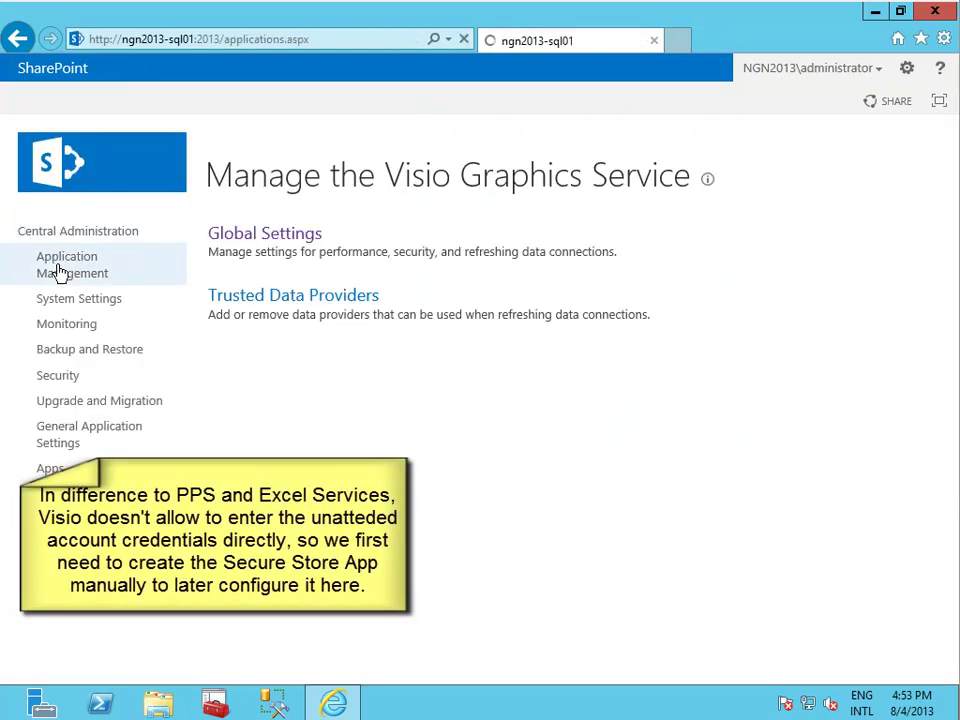
Create the VisioSecureStore target application in Secure Store, with the domain administrator as its administrator.
{"action": "left_click", "coordinate": [330, 418]}
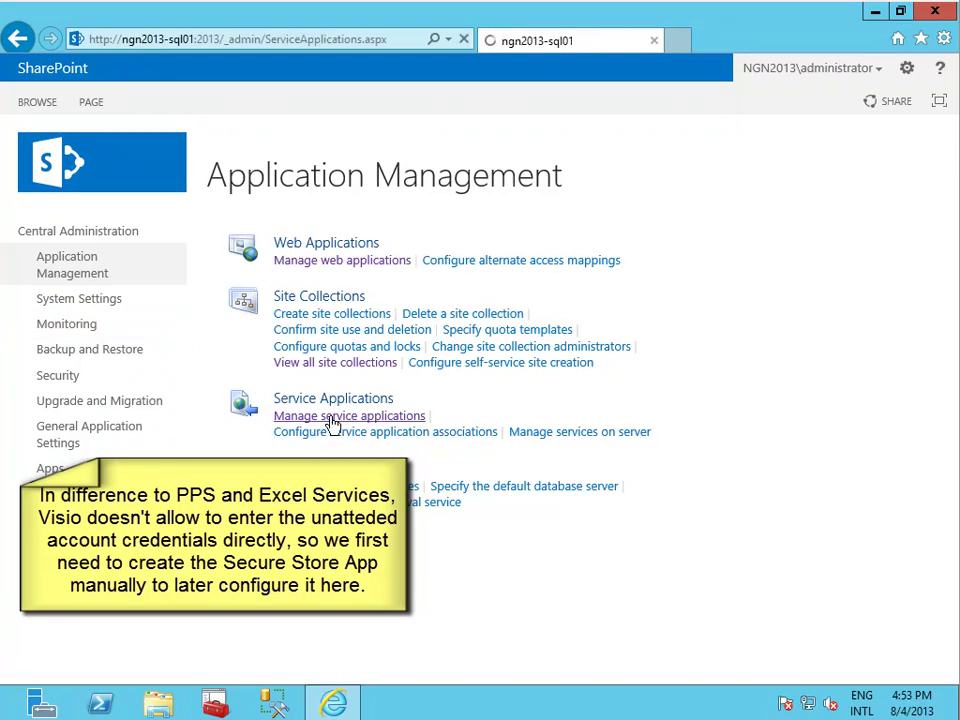
{"action": "left_click_drag", "start_coordinate": [953, 392], "coordinate": [955, 478]}
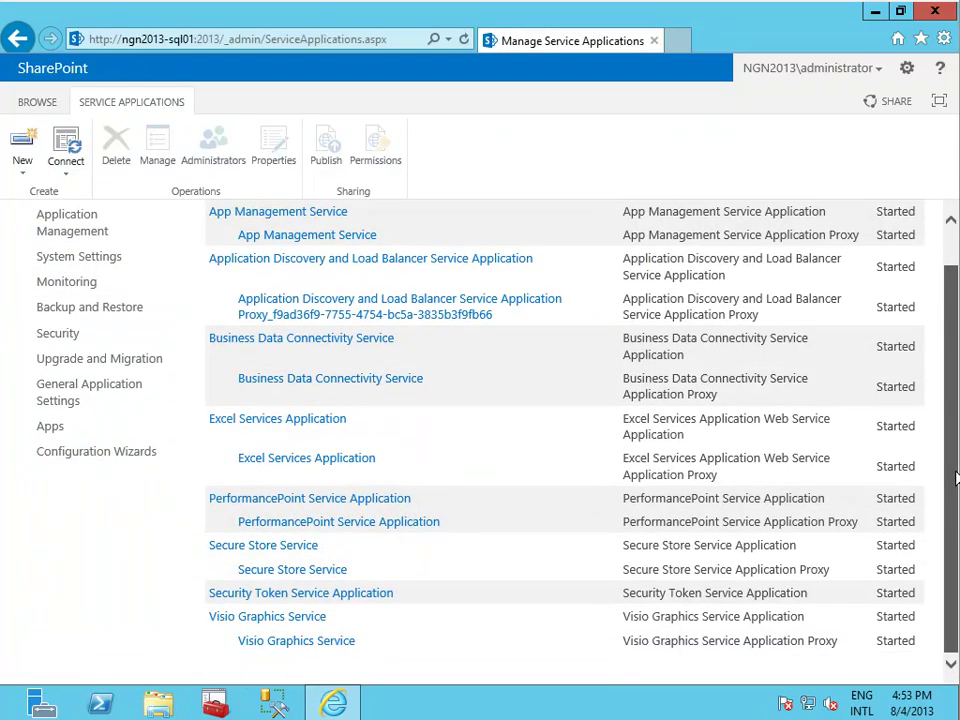
{"action": "left_click", "coordinate": [285, 571]}
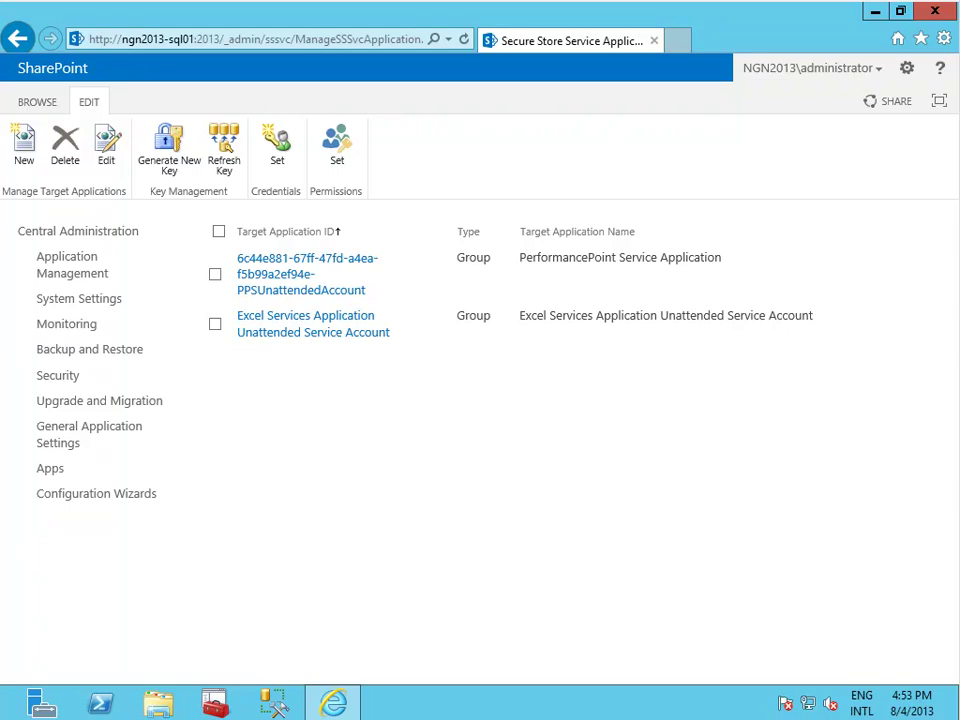
{"action": "left_click", "coordinate": [28, 146]}
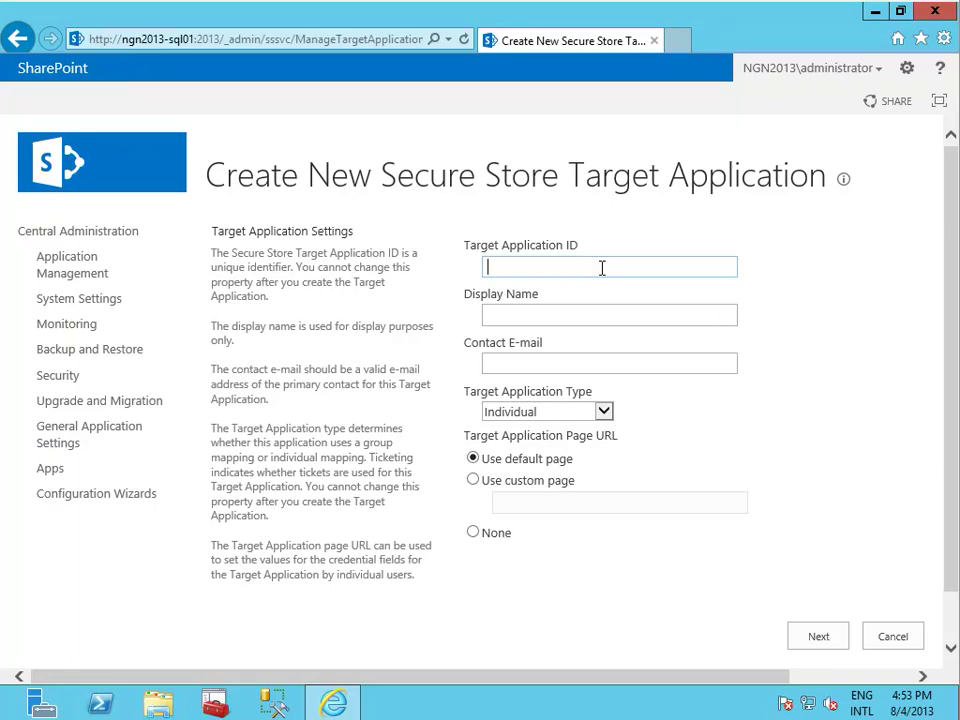
{"action": "type", "text": "V"}
{"action": "type", "text": "is"}
{"action": "left_click", "coordinate": [818, 636]}
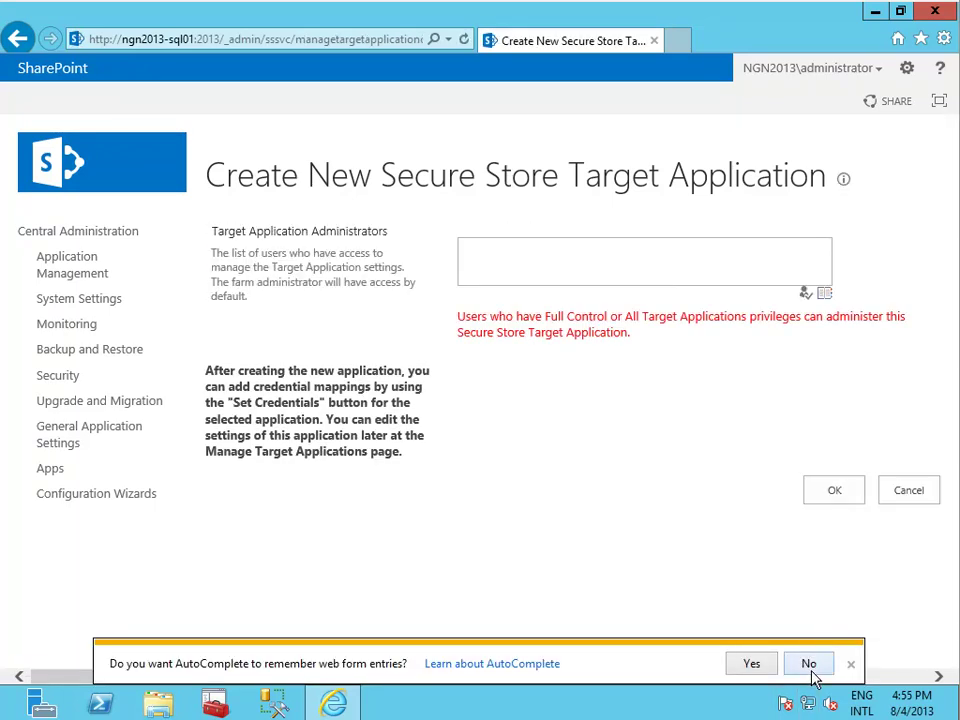
{"action": "left_click", "coordinate": [808, 664]}
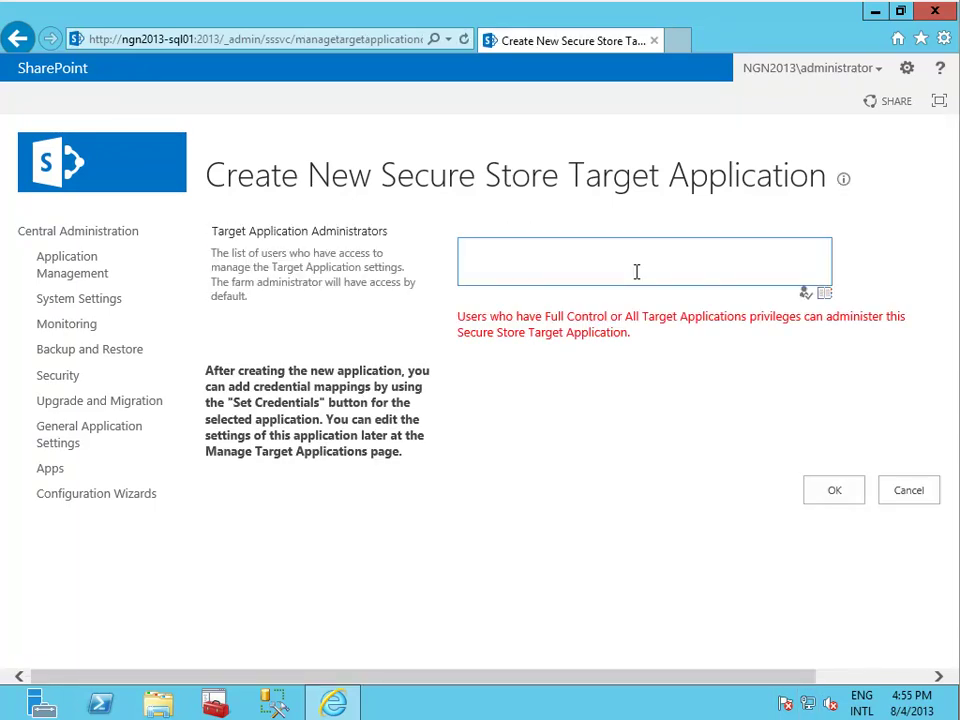
{"action": "type", "text": "NGN2013\\administrator"}
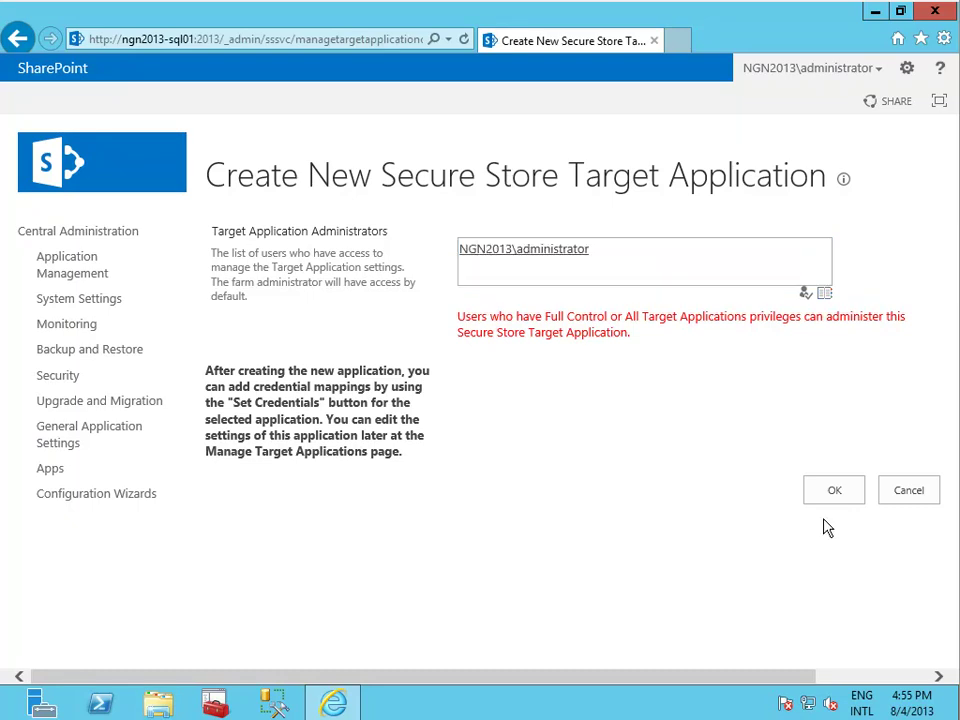
{"action": "left_click", "coordinate": [836, 494]}
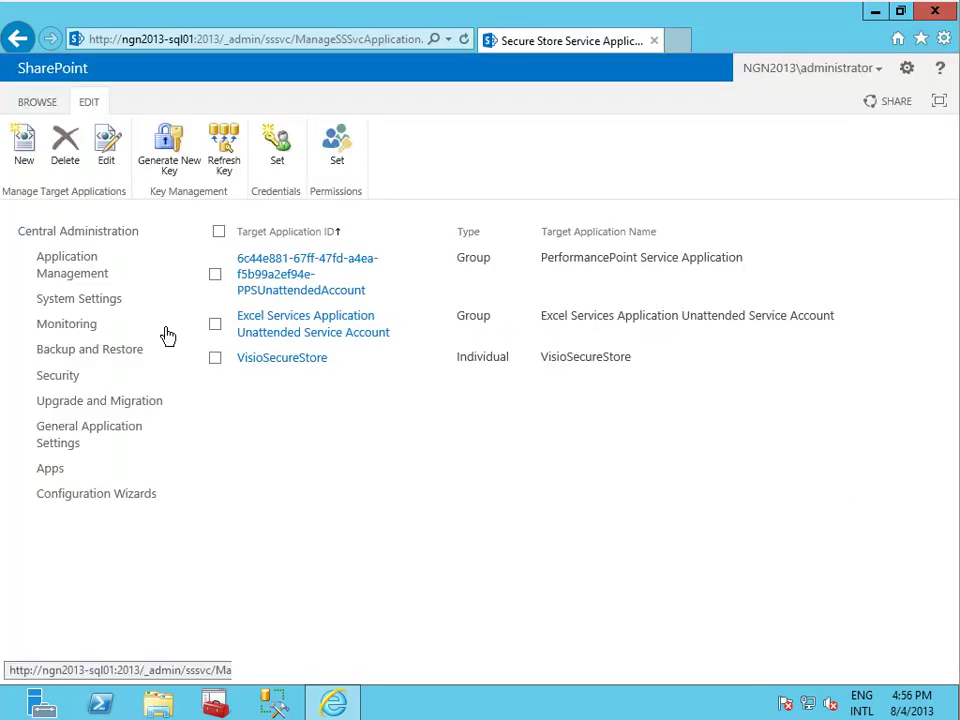
Set VisioSecureStore's Windows credentials to the administrator account.
{"action": "left_click", "coordinate": [215, 358]}
{"action": "left_click", "coordinate": [279, 156]}
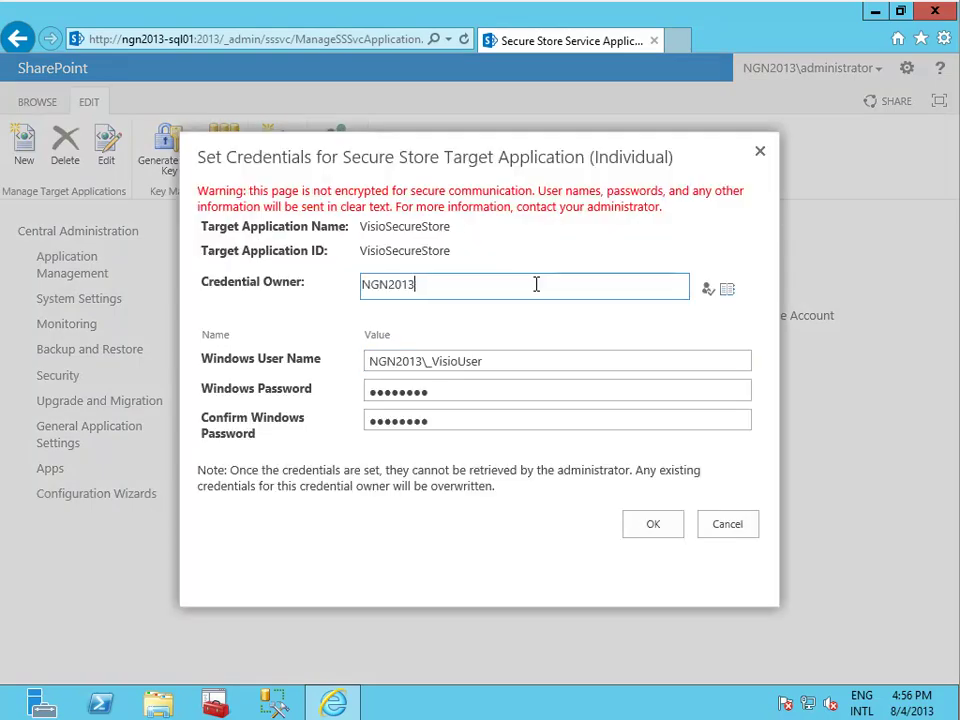
{"action": "type", "text": "\\administrator"}
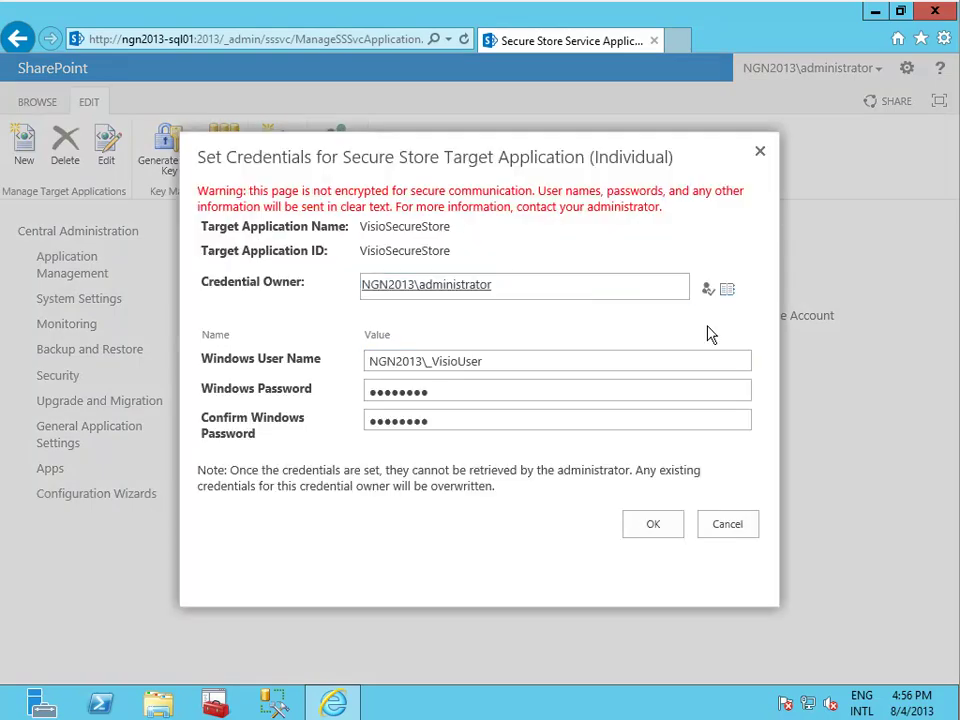
{"action": "left_click", "coordinate": [649, 525]}
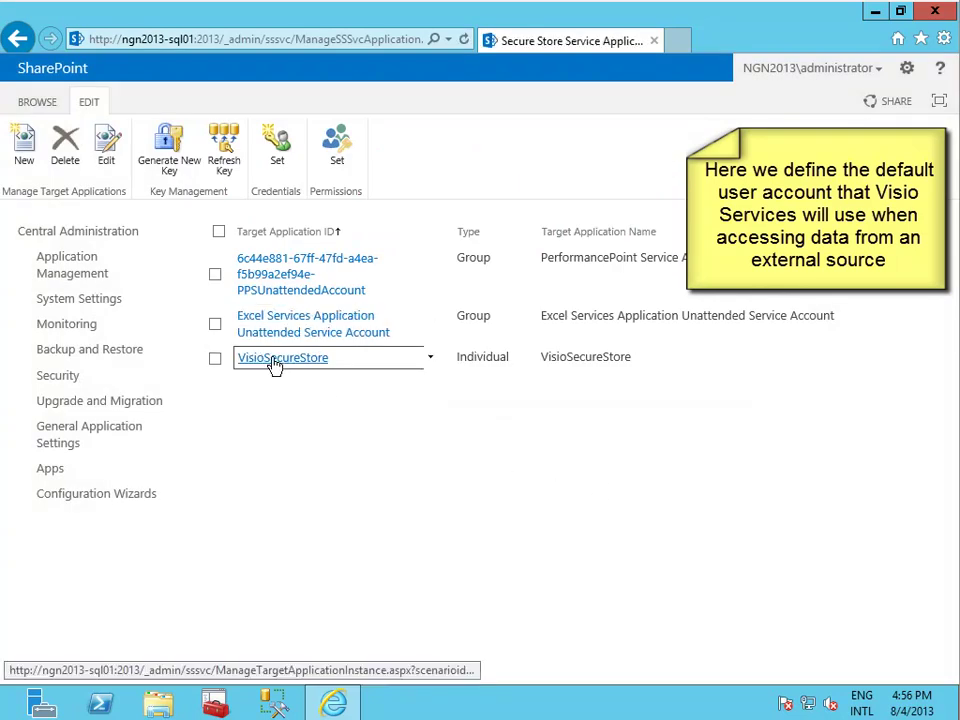
{"action": "left_click", "coordinate": [85, 264]}
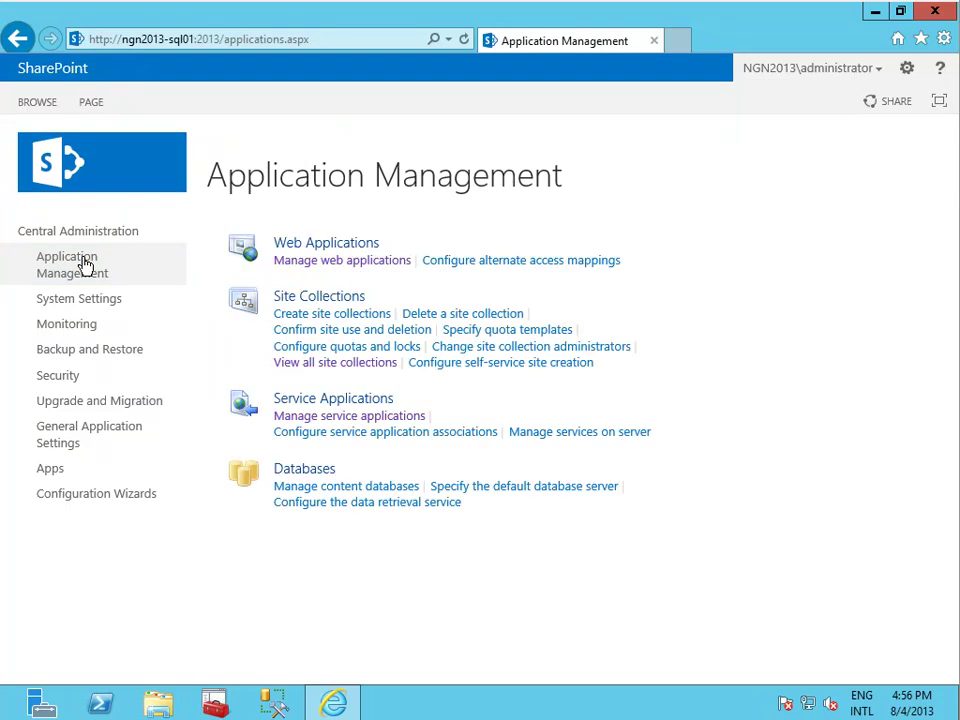
In the Visio Graphics Service global settings, enter VisioSecureStore as the unattended service account Application ID.
{"action": "left_click", "coordinate": [375, 418]}
{"action": "scroll", "coordinate": [955, 640], "scroll_direction": "down", "scroll_amount": 1}
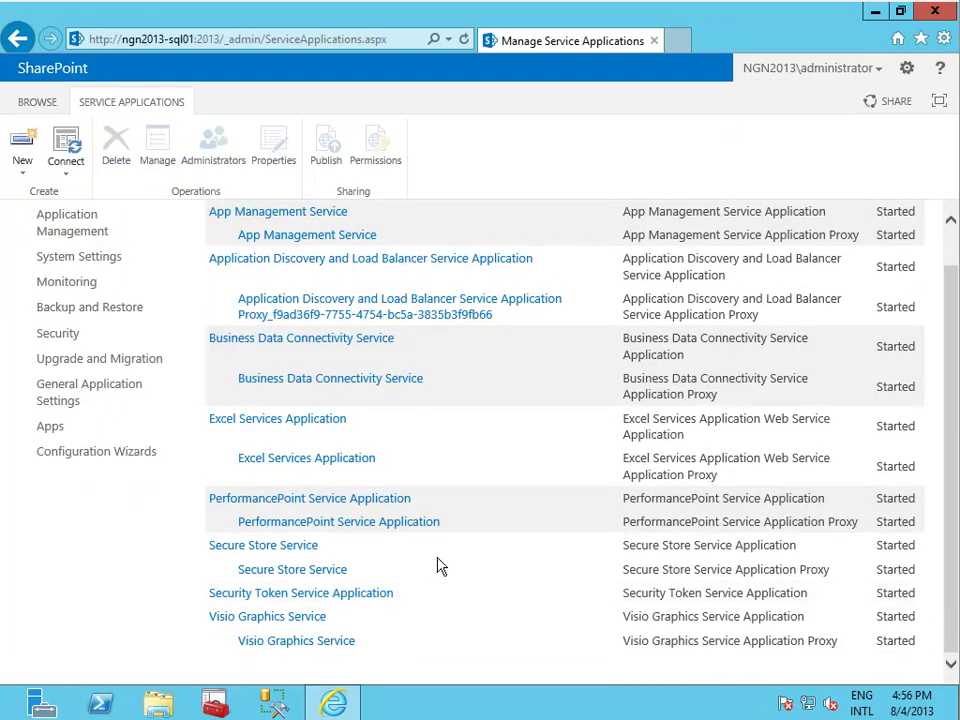
{"action": "left_click", "coordinate": [324, 625]}
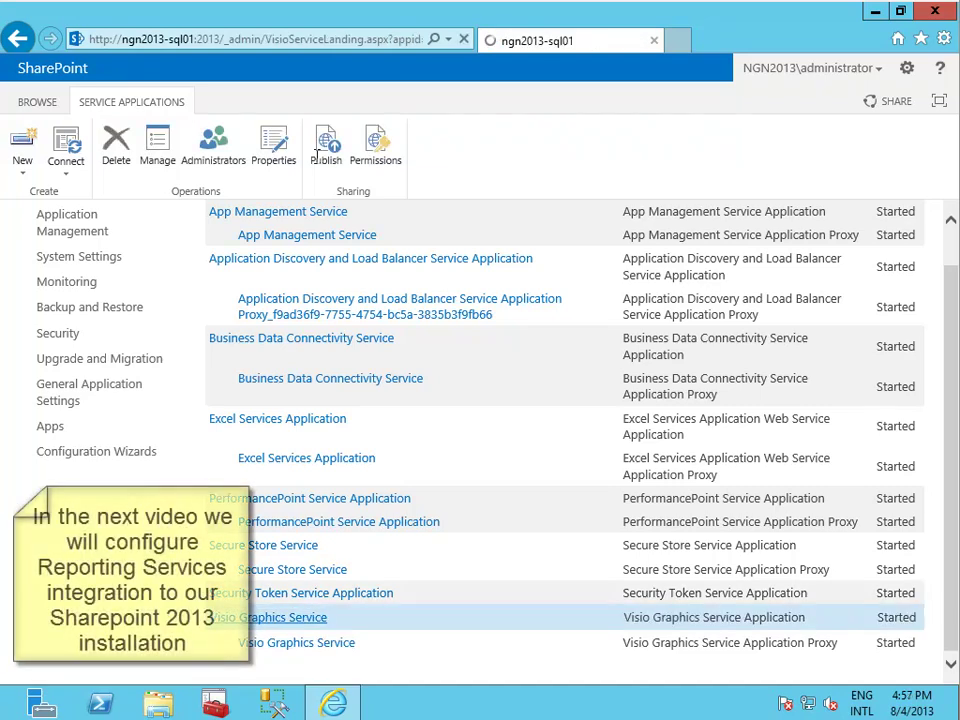
{"action": "left_click", "coordinate": [258, 233]}
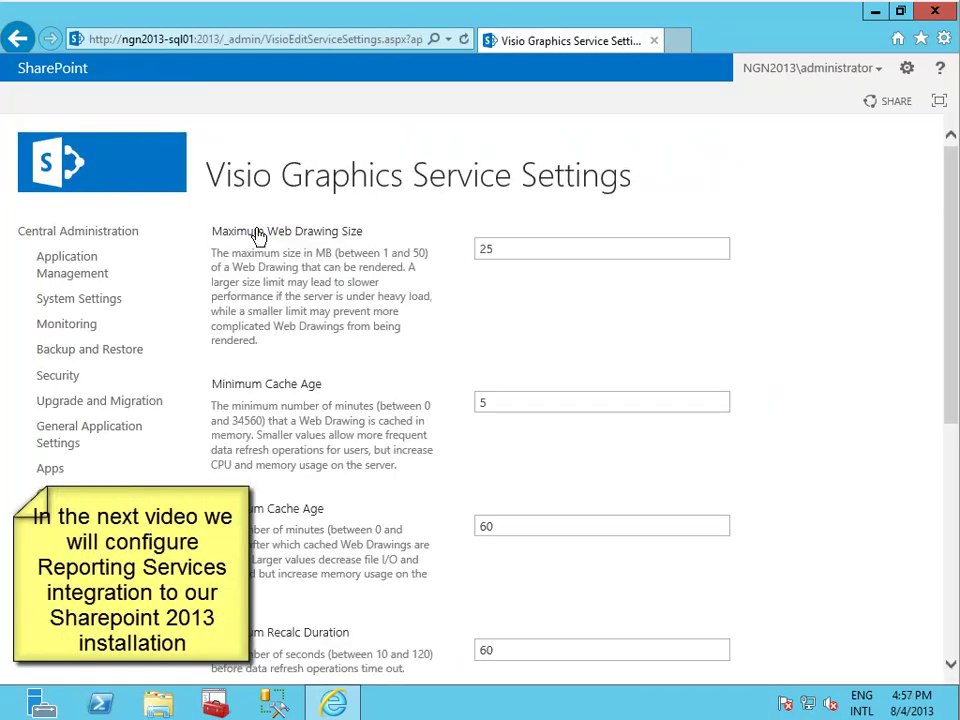
{"action": "scroll", "coordinate": [930, 630], "scroll_direction": "down", "scroll_amount": 5}
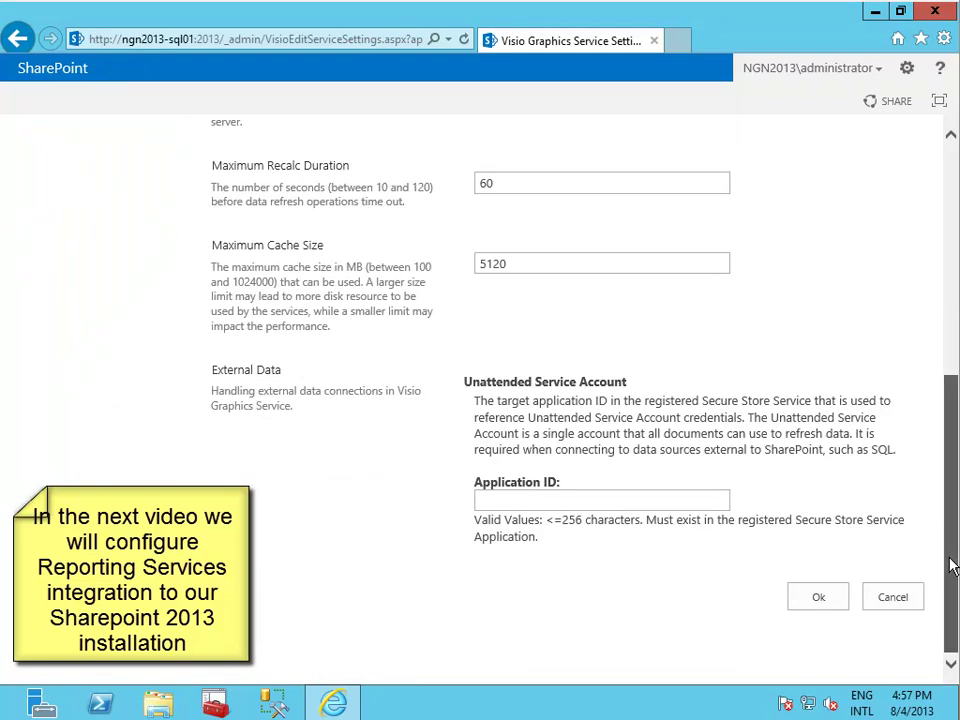
{"action": "left_click", "coordinate": [707, 500]}
{"action": "type", "text": "Vis"}
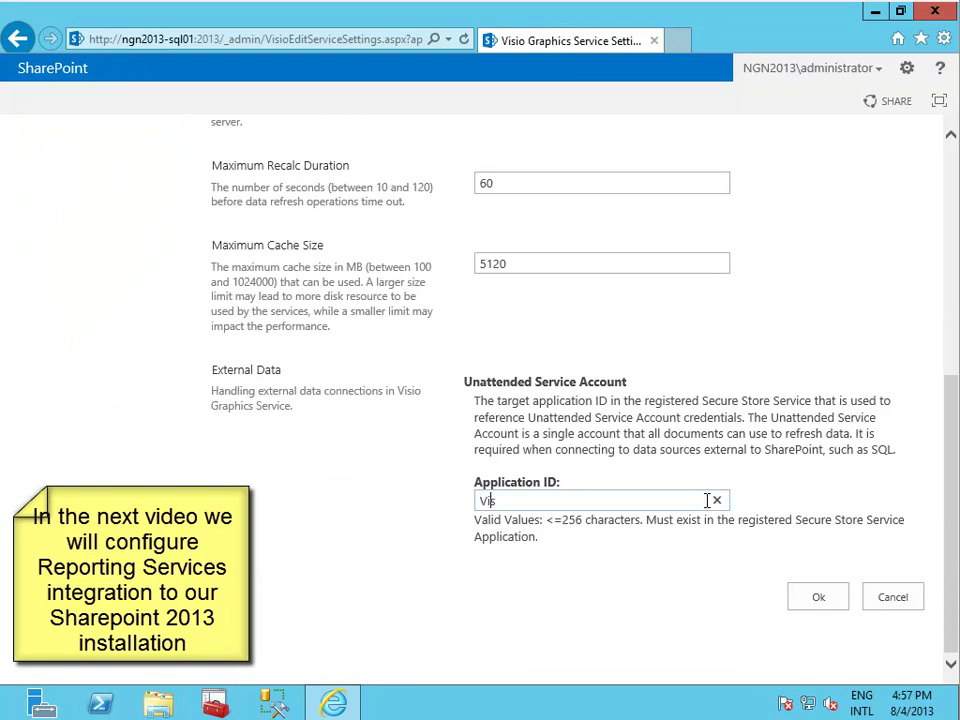
{"action": "type", "text": "ioSecureStore"}
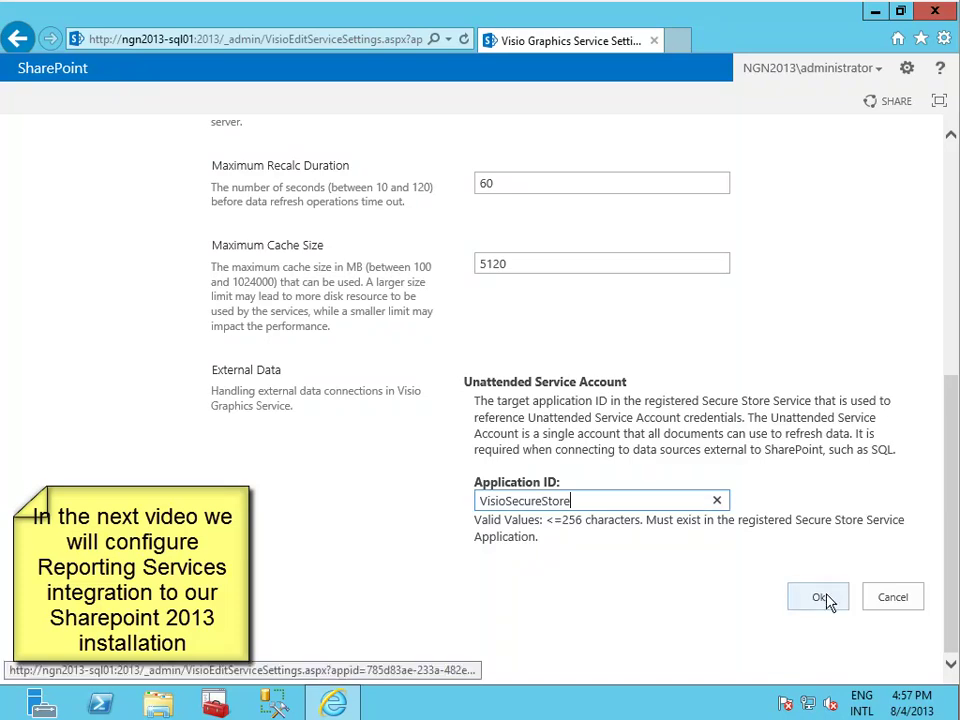